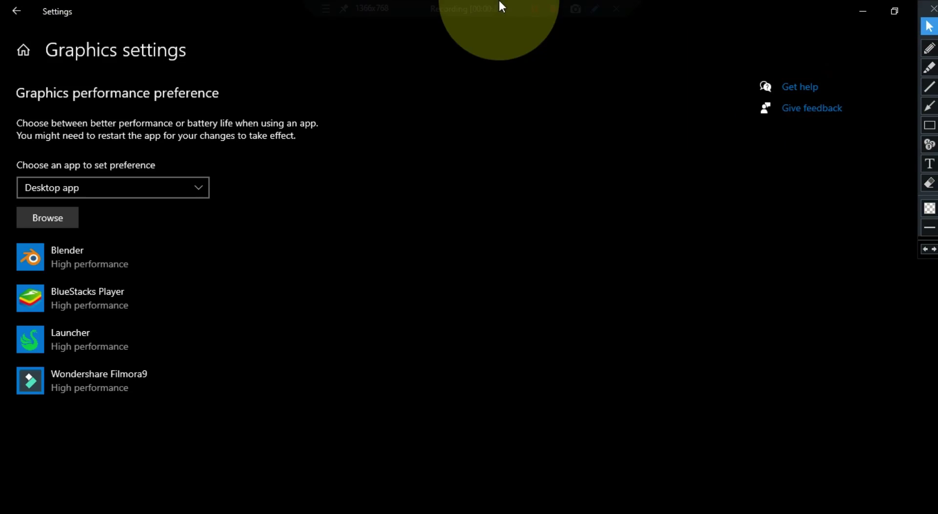
Choose Desktop app as the app type for the graphics performance preference and start browsing for its program file.
{"action": "left_click", "coordinate": [66, 185]}
{"action": "left_click", "coordinate": [117, 186]}
{"action": "left_click", "coordinate": [117, 186]}
{"action": "left_click", "coordinate": [109, 185]}
{"action": "left_click", "coordinate": [930, 107]}
{"action": "left_click_drag", "start_coordinate": [343, 235], "coordinate": [88, 227]}
{"action": "left_click", "coordinate": [930, 26]}
{"action": "left_click", "coordinate": [61, 220]}
Enlarge the Open dialog in width and height to show more of the BlueStacks_nxt folder's application files.
{"action": "scroll", "coordinate": [453, 156], "scroll_direction": "down", "scroll_amount": 1}
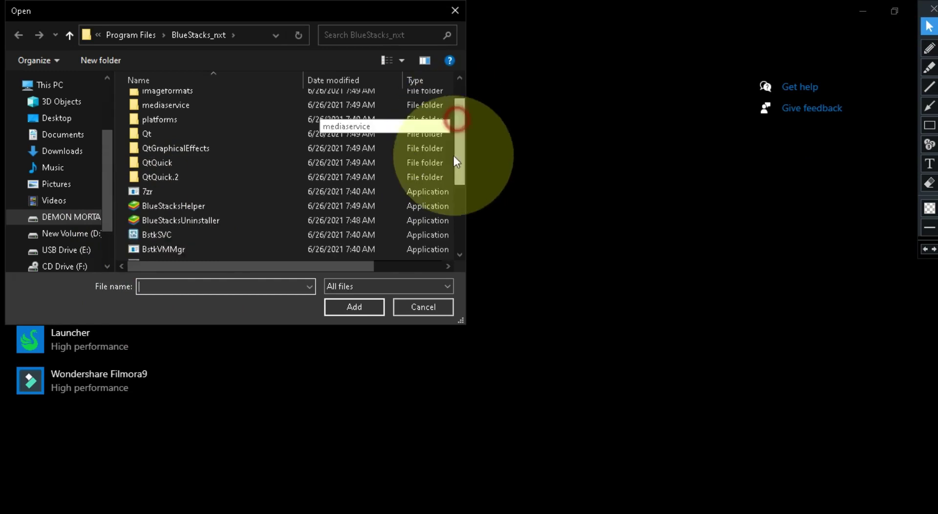
{"action": "scroll", "coordinate": [454, 155], "scroll_direction": "up", "scroll_amount": 1}
{"action": "scroll", "coordinate": [453, 253], "scroll_direction": "down", "scroll_amount": 4}
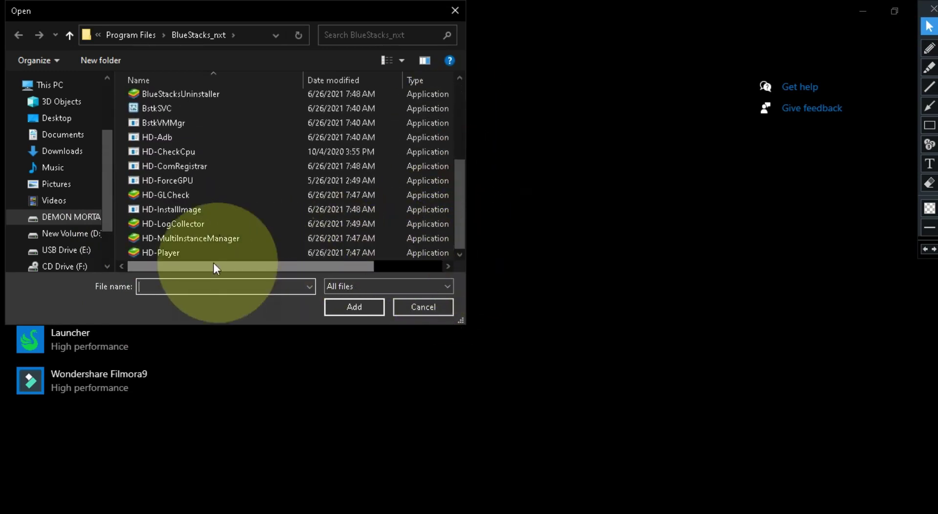
{"action": "left_click_drag", "start_coordinate": [466, 201], "coordinate": [798, 256]}
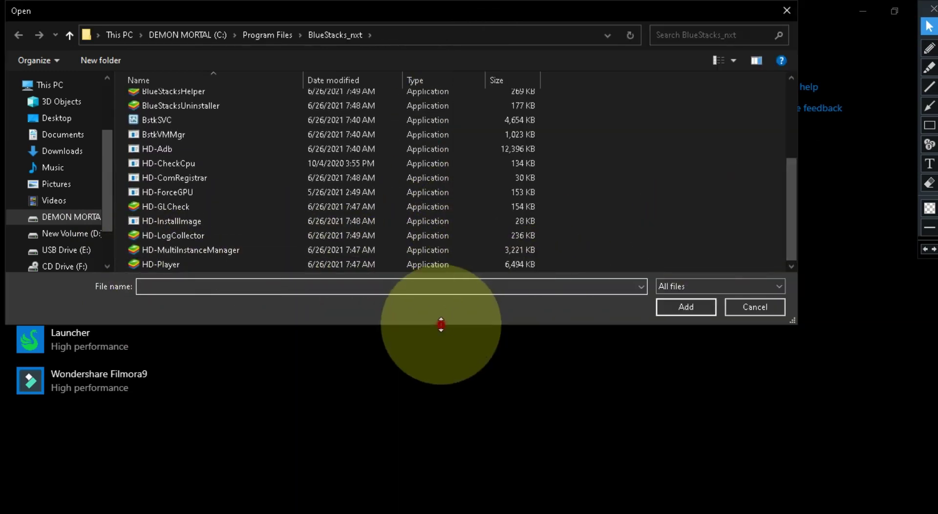
{"action": "left_click_drag", "start_coordinate": [441, 325], "coordinate": [469, 430]}
Select HD-Player in the BlueStacks_nxt folder and add it to the graphics preference app list.
{"action": "left_click", "coordinate": [930, 126]}
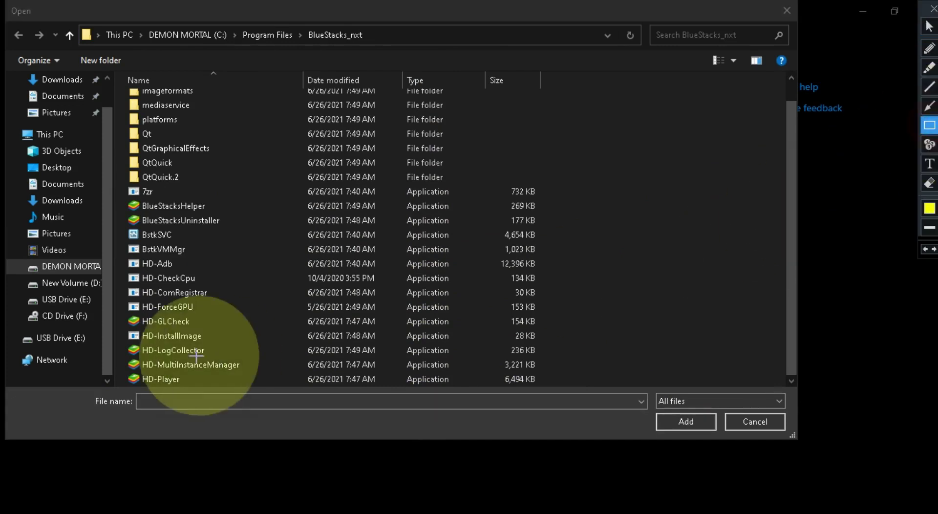
{"action": "left_click_drag", "start_coordinate": [124, 367], "coordinate": [601, 389]}
{"action": "key", "text": "ctrl+z"}
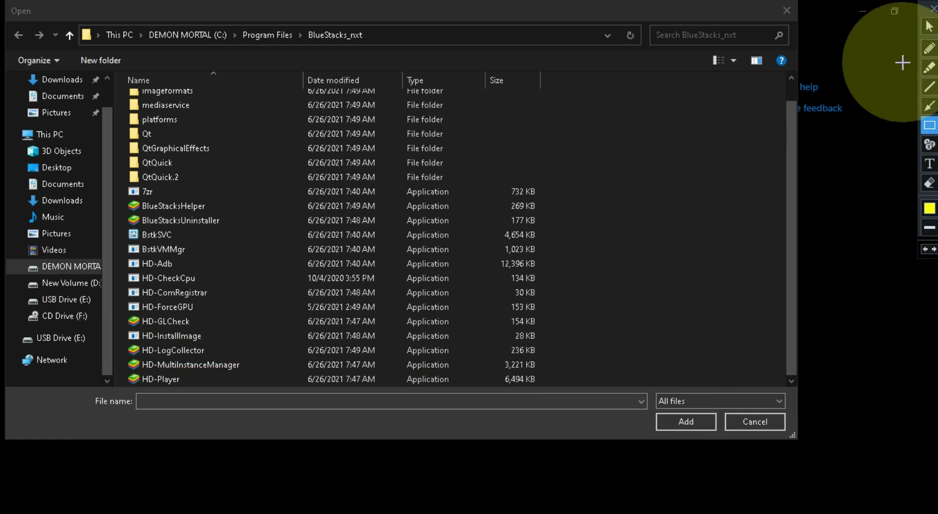
{"action": "left_click", "coordinate": [930, 27]}
{"action": "left_click", "coordinate": [242, 380]}
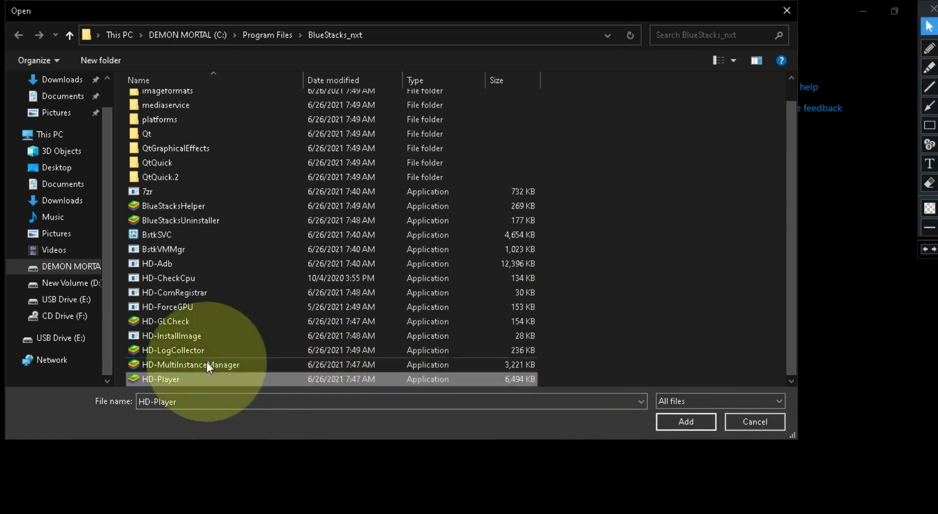
{"action": "left_click", "coordinate": [694, 422]}
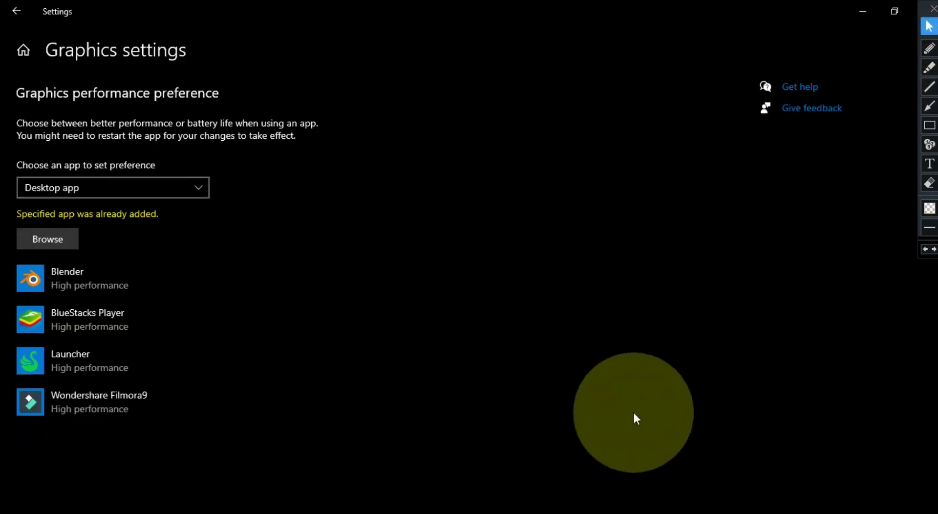
Set the graphics preference of BlueStacks Player to High performance and save it.
{"action": "left_click", "coordinate": [57, 313]}
{"action": "left_click", "coordinate": [202, 377]}
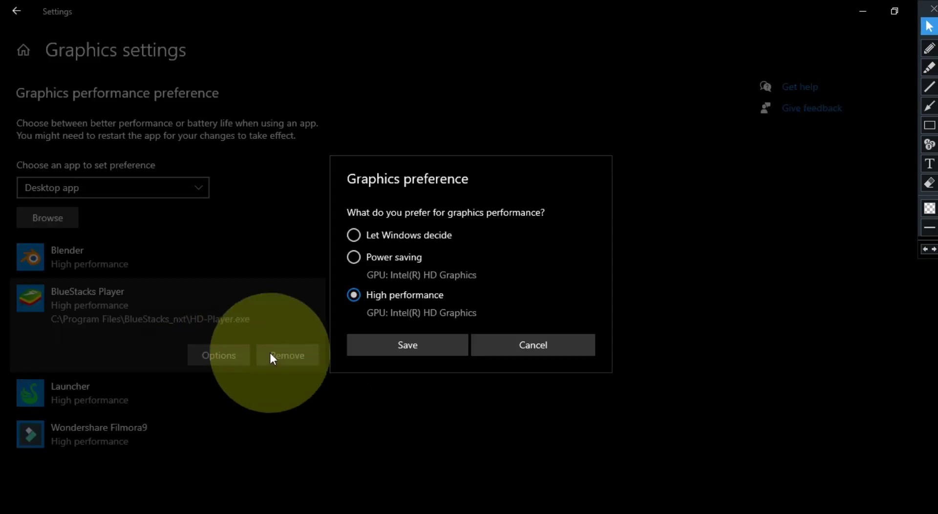
{"action": "left_click", "coordinate": [381, 236]}
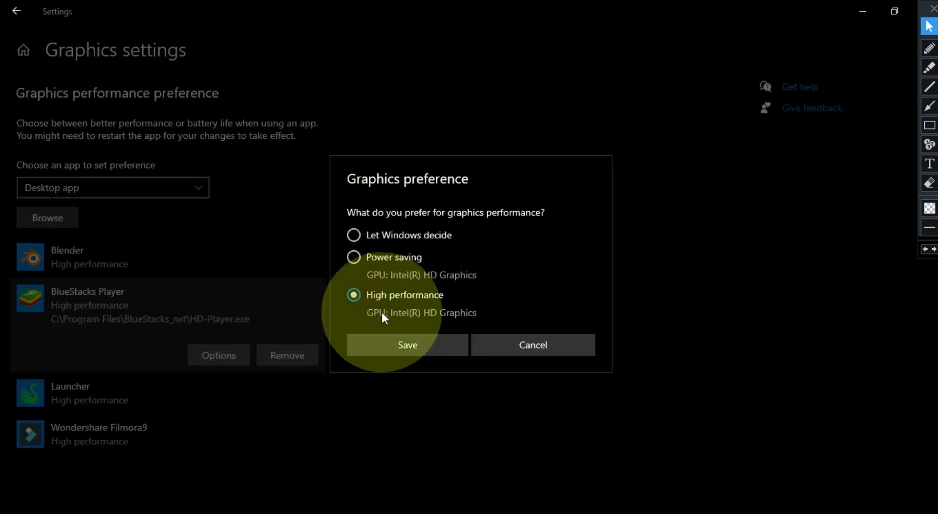
{"action": "left_click", "coordinate": [413, 344]}
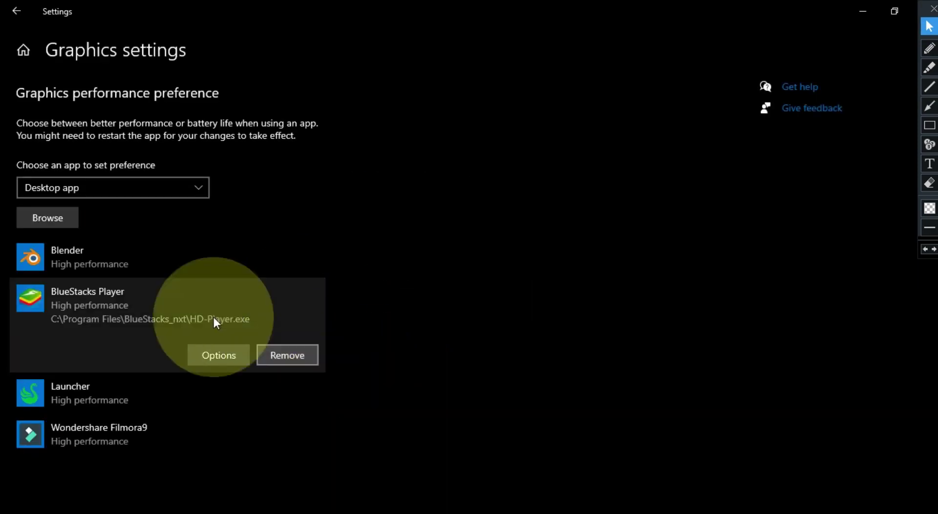
Return to the Settings home page, search for "storage sen" and open the Turn on Storage Sense result.
{"action": "left_click", "coordinate": [23, 50]}
{"action": "type", "text": "storage s"}
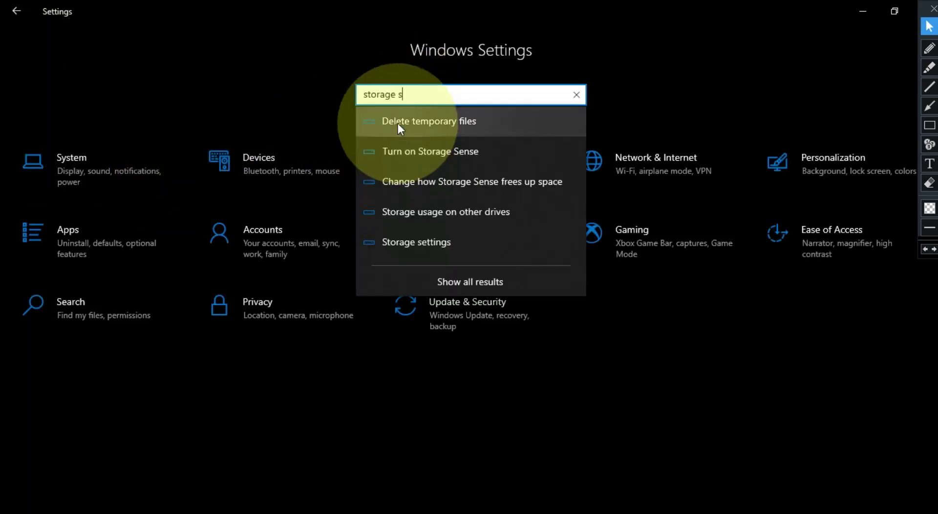
{"action": "type", "text": "en"}
{"action": "left_click", "coordinate": [421, 154]}
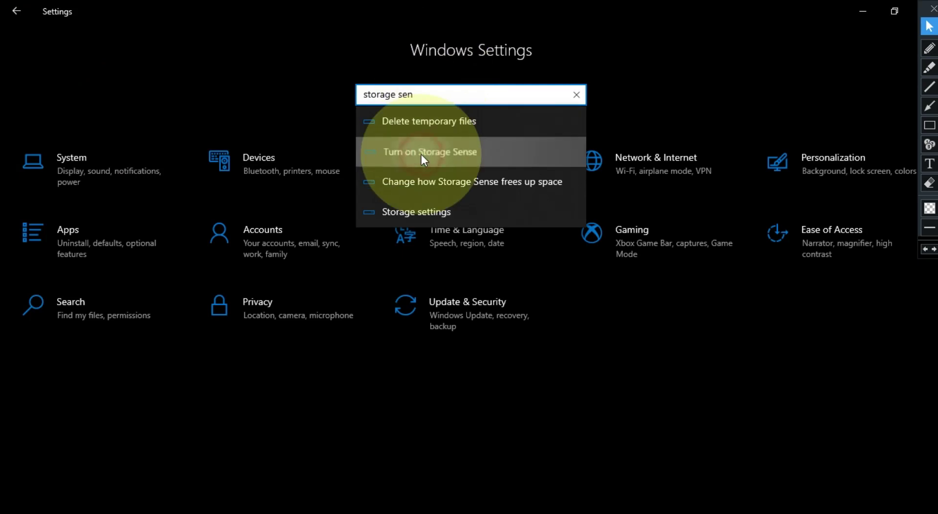
Turn on Storage Sense on the Storage page.
{"action": "left_click", "coordinate": [930, 106]}
{"action": "left_click_drag", "start_coordinate": [299, 172], "coordinate": [264, 125]}
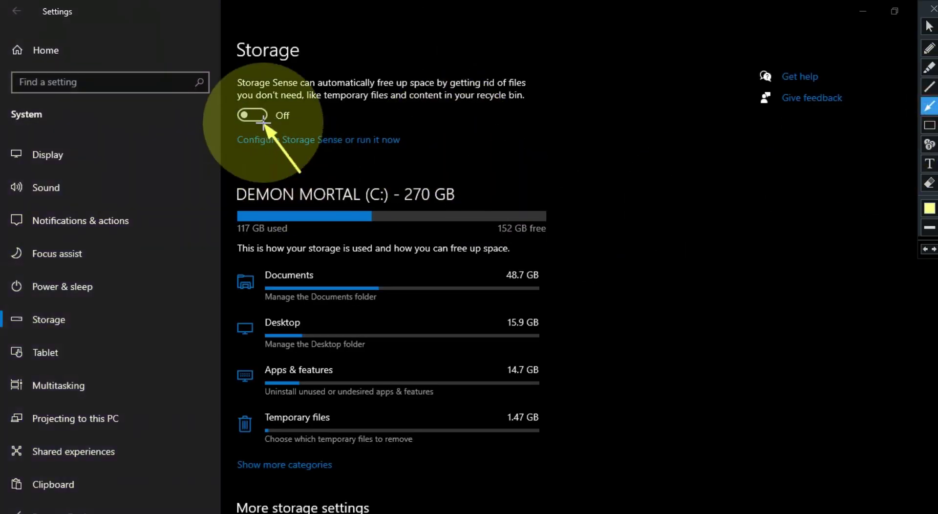
{"action": "left_click", "coordinate": [924, 31]}
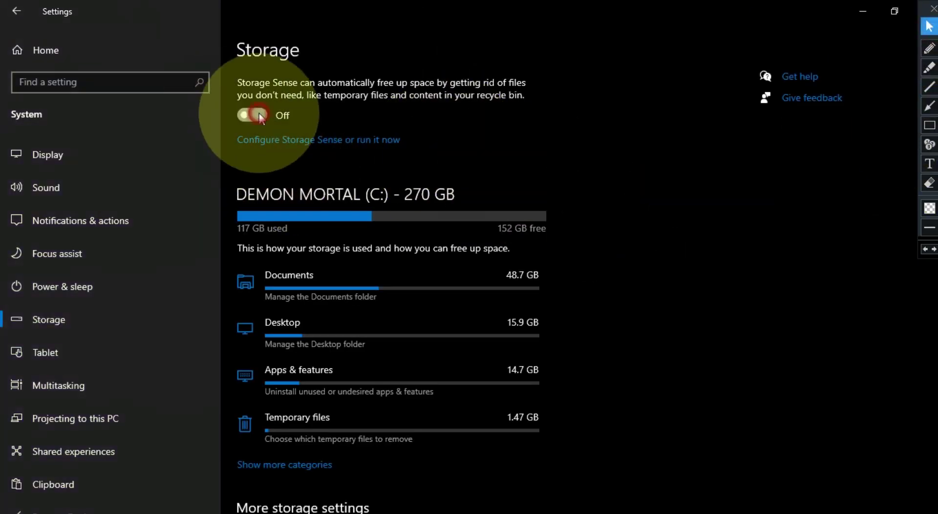
{"action": "left_click", "coordinate": [252, 115]}
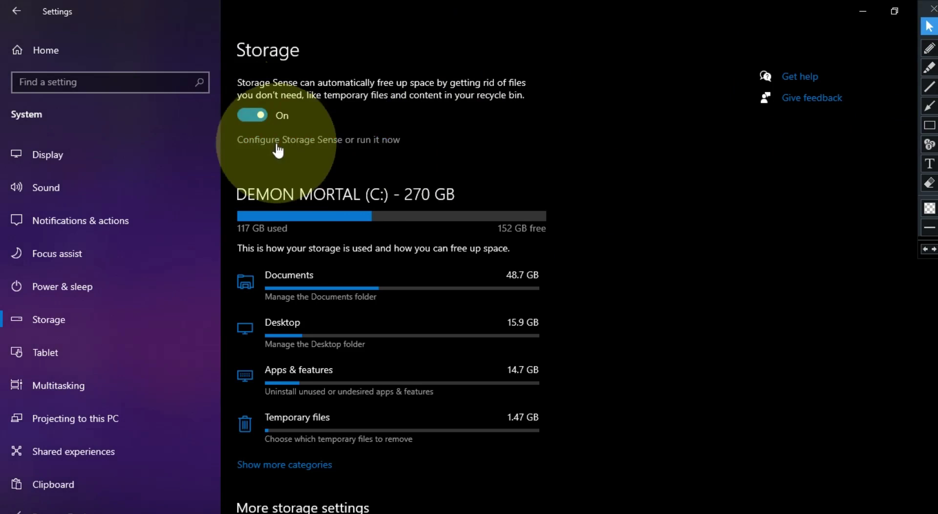
In the Storage Sense configuration, set recycle bin files to be deleted after 14 days and run the cleanup now.
{"action": "left_click", "coordinate": [322, 141]}
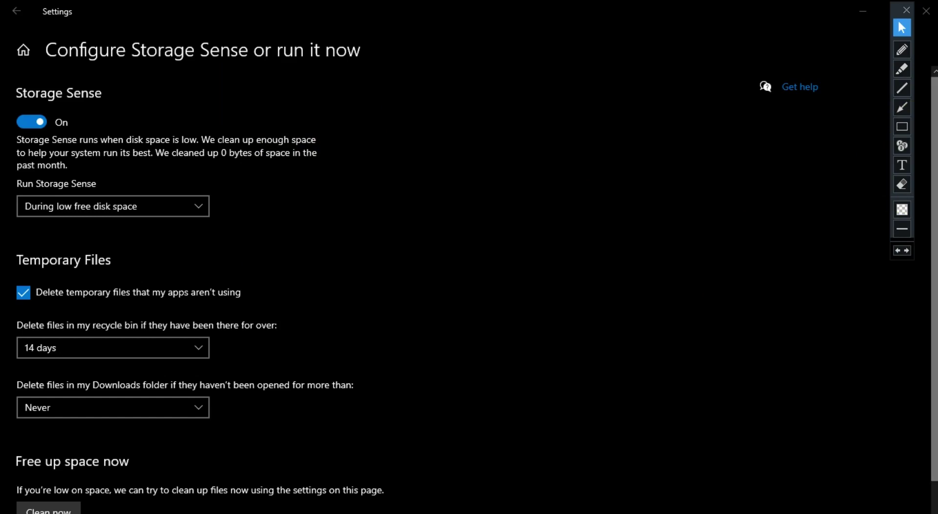
{"action": "scroll", "coordinate": [782, 220], "scroll_direction": "down", "scroll_amount": 1}
{"action": "left_click", "coordinate": [117, 320]}
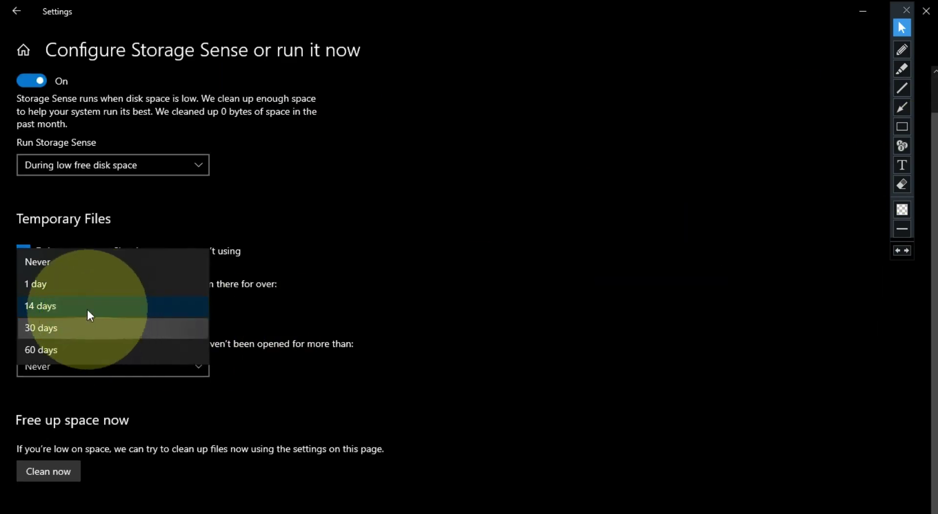
{"action": "left_click", "coordinate": [143, 309]}
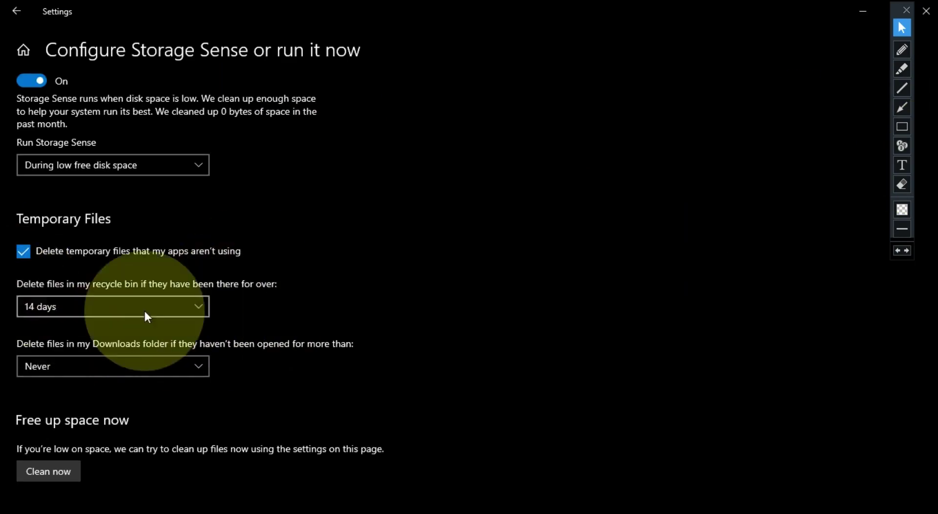
{"action": "left_click", "coordinate": [34, 478]}
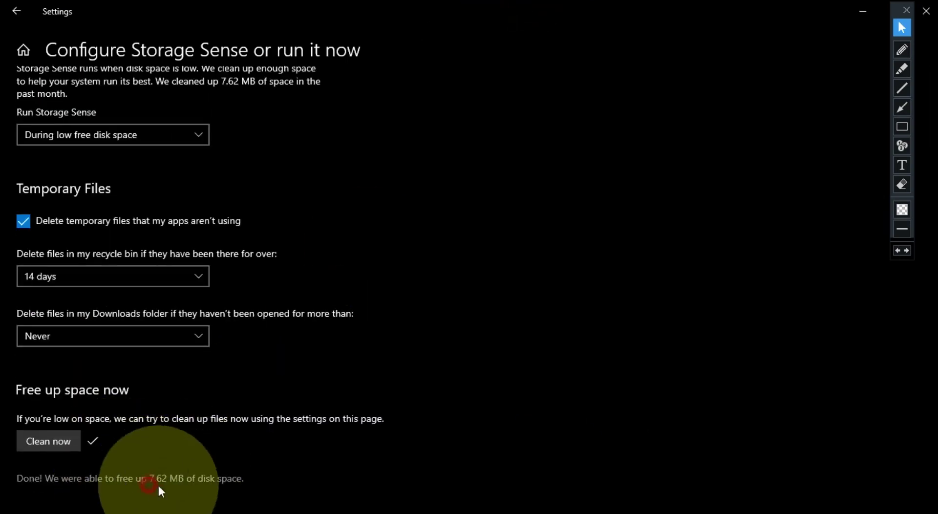
Go back to the Storage page and open the Temporary files category of the C: drive.
{"action": "left_click", "coordinate": [16, 11]}
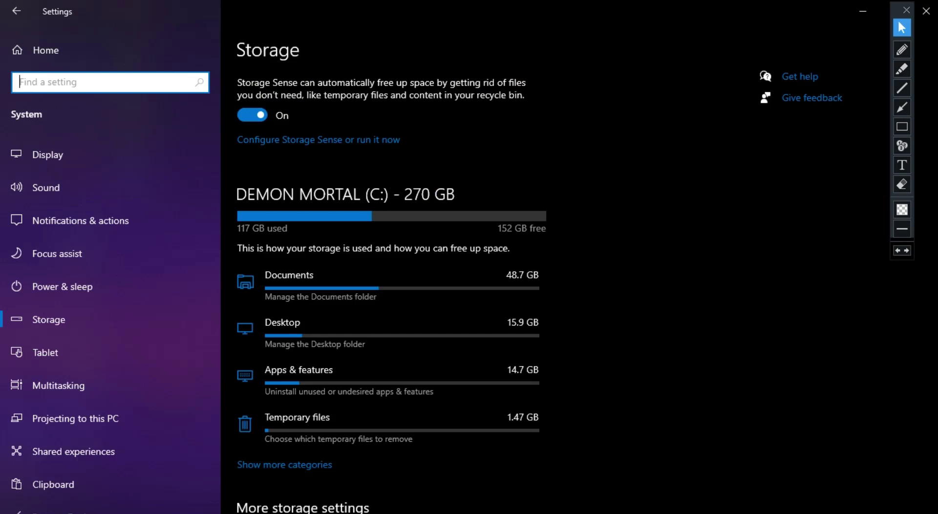
{"action": "scroll", "coordinate": [684, 195], "scroll_direction": "down", "scroll_amount": 3}
{"action": "left_click", "coordinate": [902, 127]}
{"action": "mouse_move", "coordinate": [222, 277]}
{"action": "left_mouse_down"}
{"action": "mouse_move", "coordinate": [318, 342]}
{"action": "mouse_move", "coordinate": [561, 333]}
{"action": "left_mouse_up"}
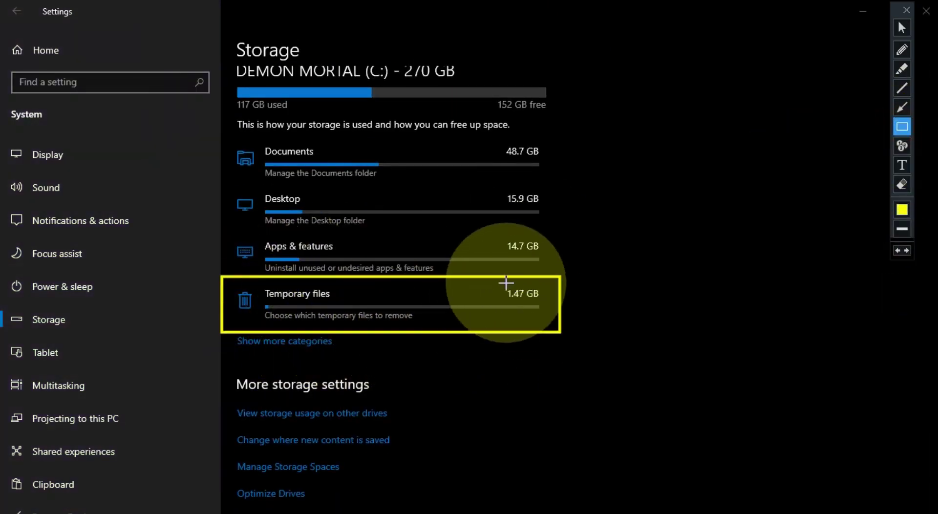
{"action": "left_click_drag", "start_coordinate": [504, 282], "coordinate": [548, 308]}
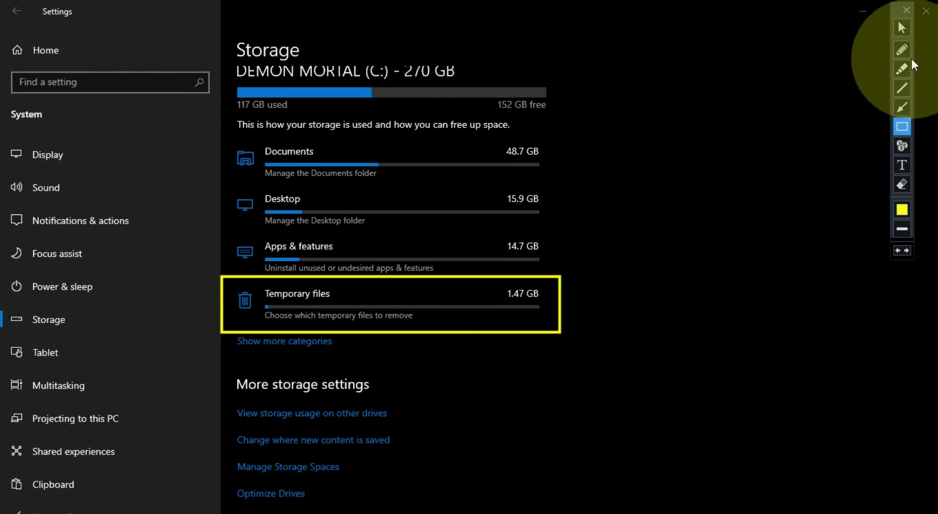
{"action": "left_click", "coordinate": [902, 31]}
{"action": "left_click", "coordinate": [417, 313]}
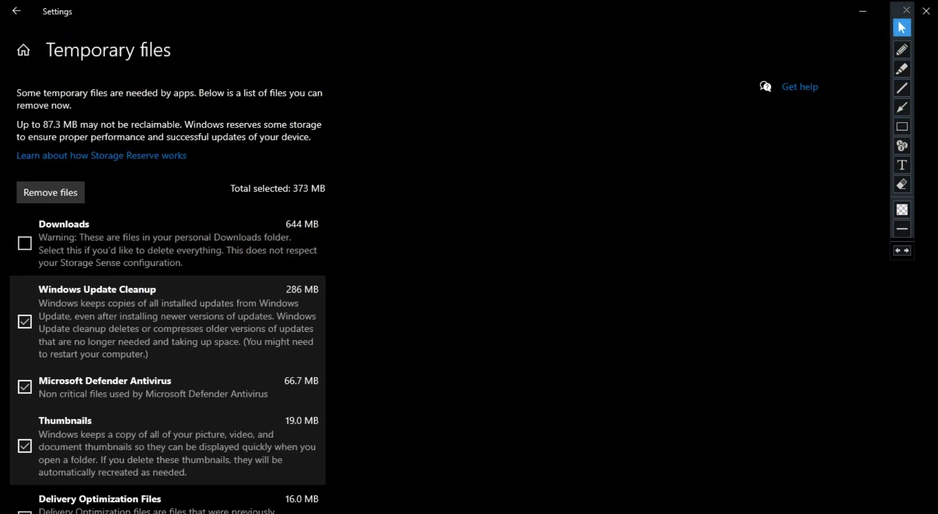
Mark Delivery Optimization Files and Recycle Bin for removal in the temporary files list.
{"action": "scroll", "coordinate": [761, 238], "scroll_direction": "down", "scroll_amount": 2}
{"action": "scroll", "coordinate": [838, 325], "scroll_direction": "down", "scroll_amount": 6}
{"action": "left_click", "coordinate": [23, 140]}
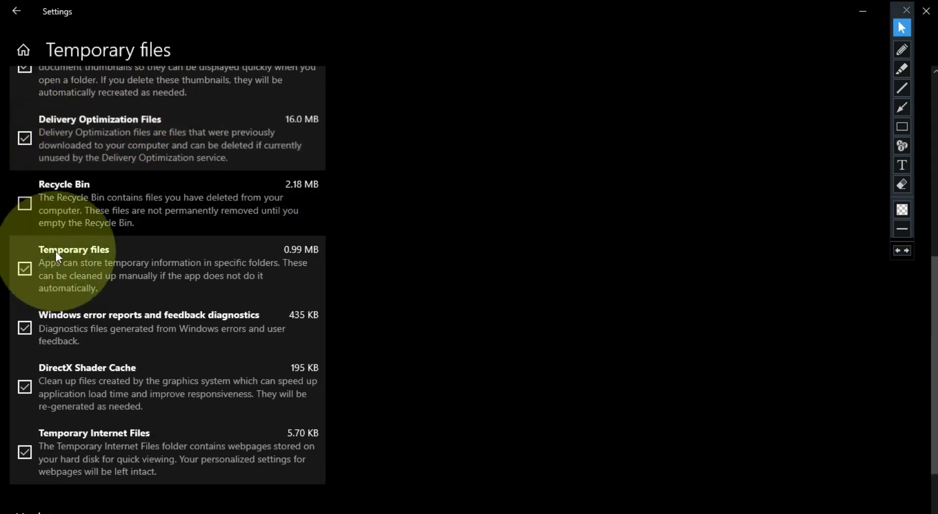
{"action": "left_click", "coordinate": [23, 205]}
{"action": "scroll", "coordinate": [860, 320], "scroll_direction": "down", "scroll_amount": 2}
{"action": "scroll", "coordinate": [901, 272], "scroll_direction": "up", "scroll_amount": 9}
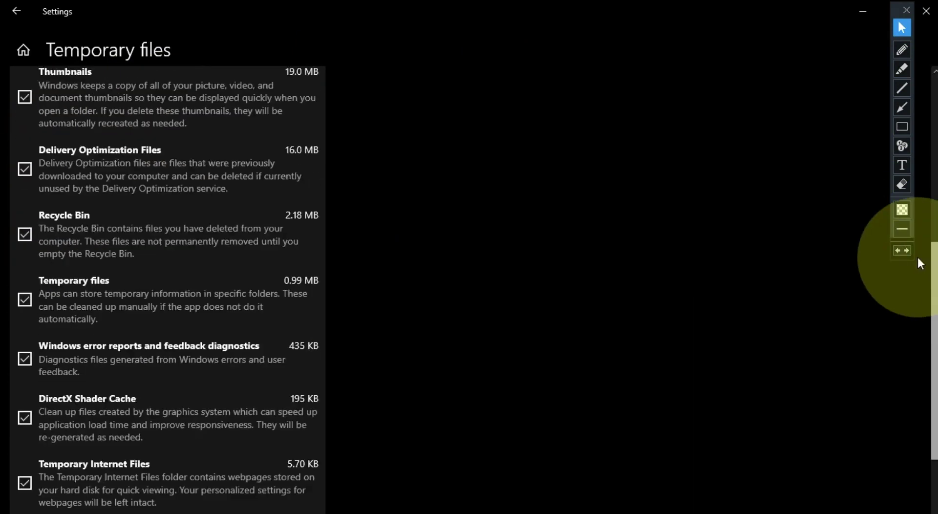
{"action": "left_click", "coordinate": [78, 151]}
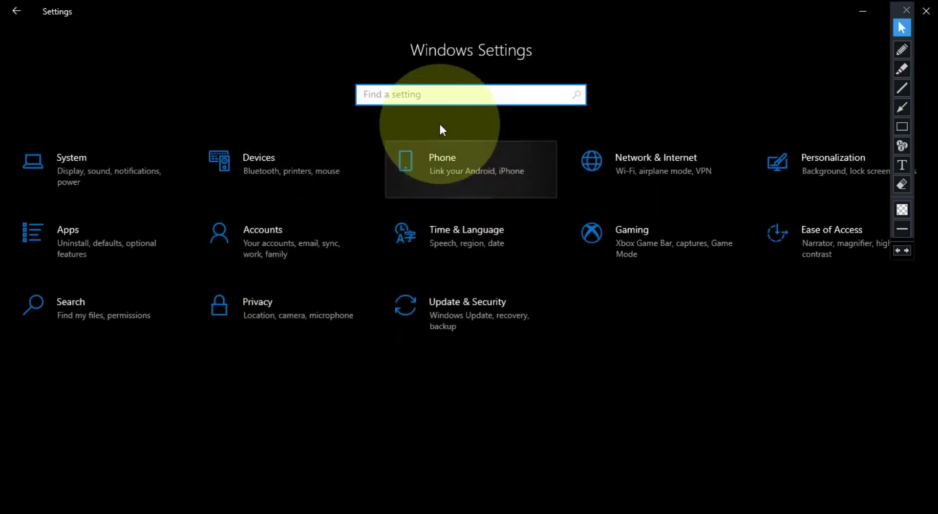
Search the settings for "update" and open the Windows Update page to check for available updates.
{"action": "left_click", "coordinate": [441, 94]}
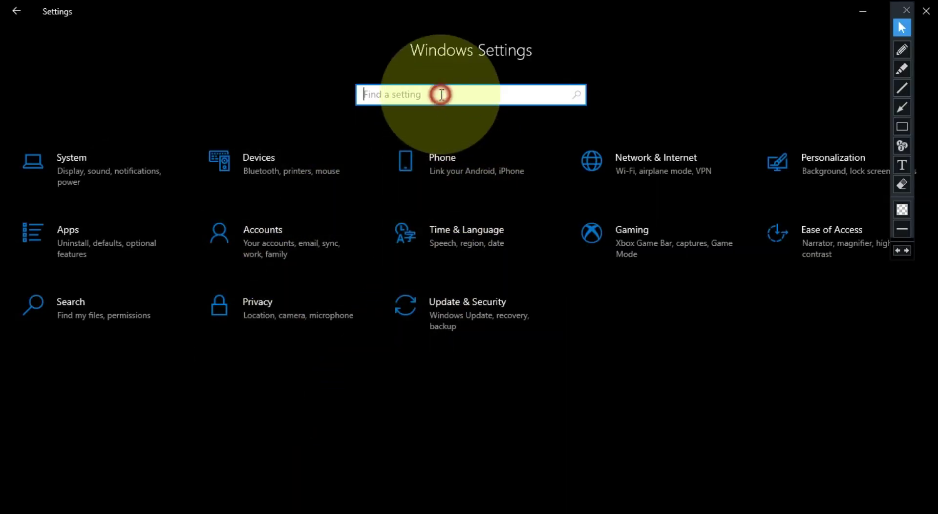
{"action": "type", "text": "update"}
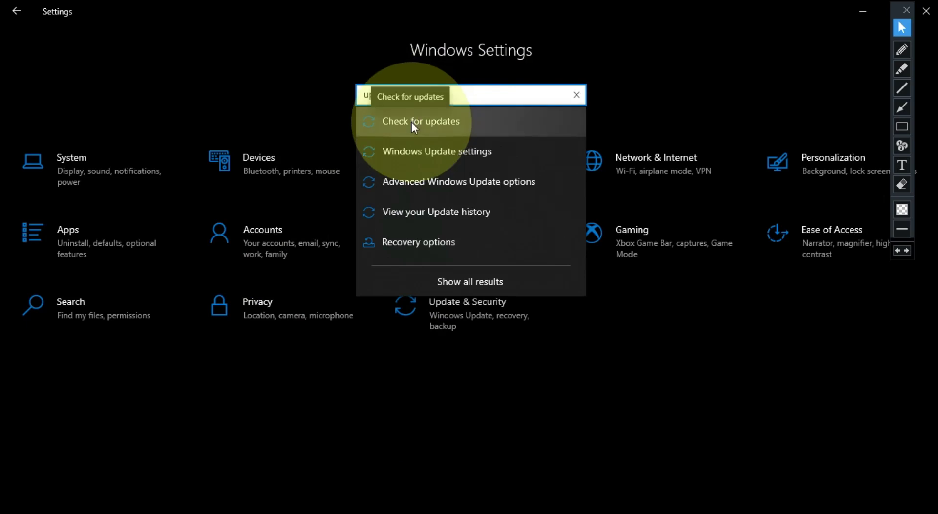
{"action": "left_click", "coordinate": [419, 147]}
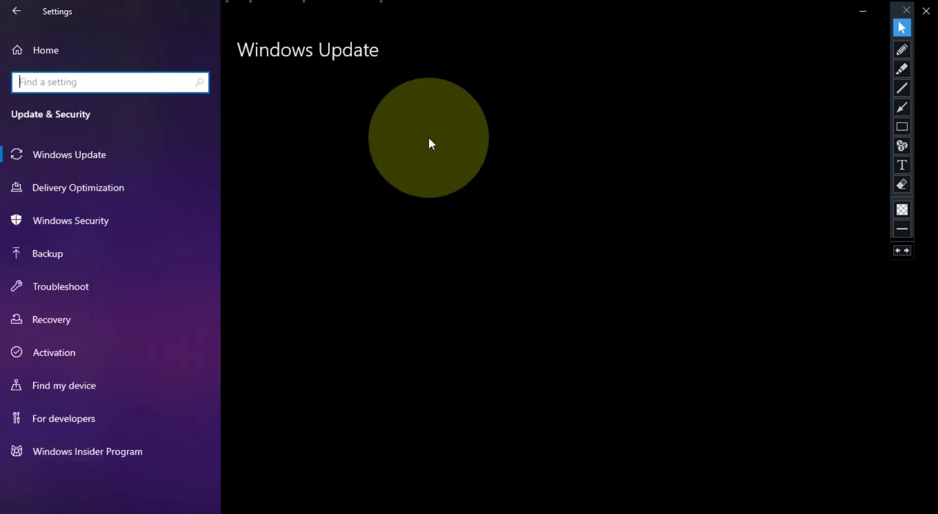
{"action": "left_click", "coordinate": [902, 128]}
{"action": "mouse_move", "coordinate": [227, 122]}
{"action": "left_mouse_down"}
{"action": "mouse_move", "coordinate": [429, 160]}
{"action": "mouse_move", "coordinate": [508, 153]}
{"action": "left_mouse_up"}
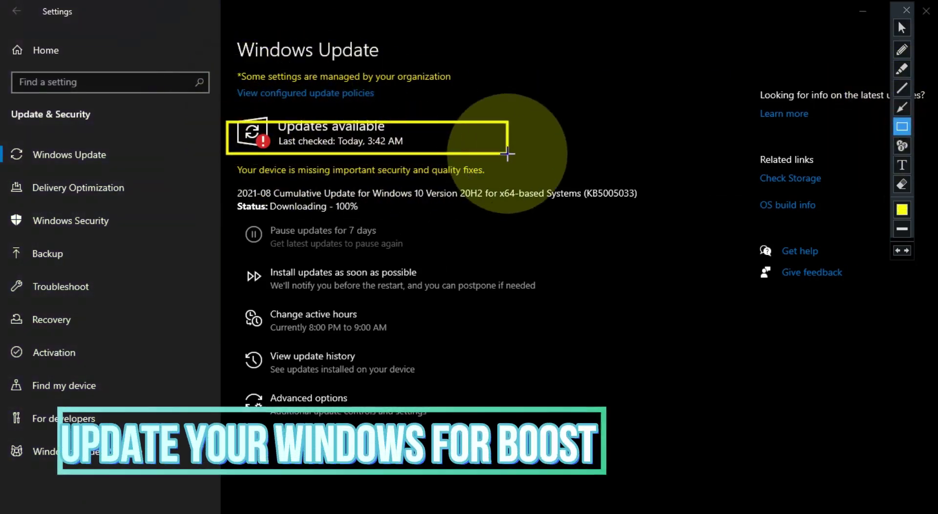
{"action": "left_click", "coordinate": [903, 27]}
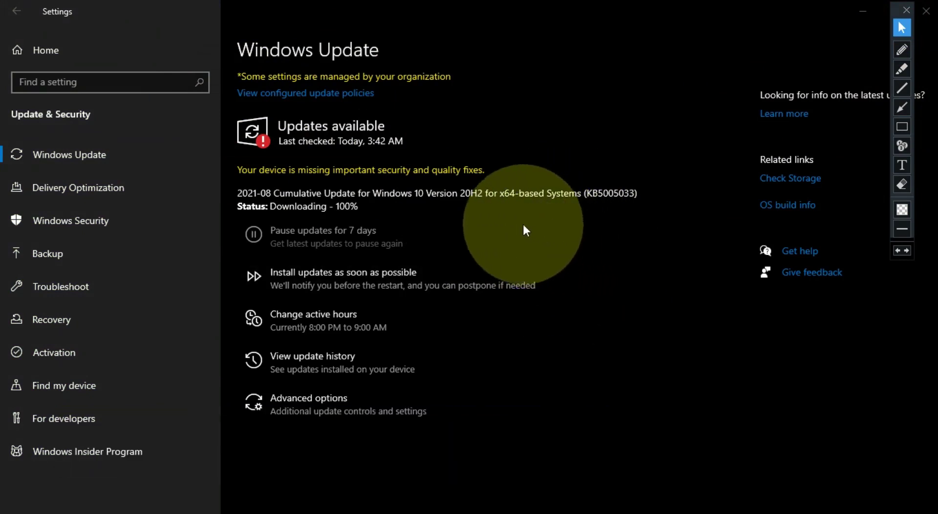
Refresh the desktop and open Task Manager.
{"action": "right_click", "coordinate": [522, 90]}
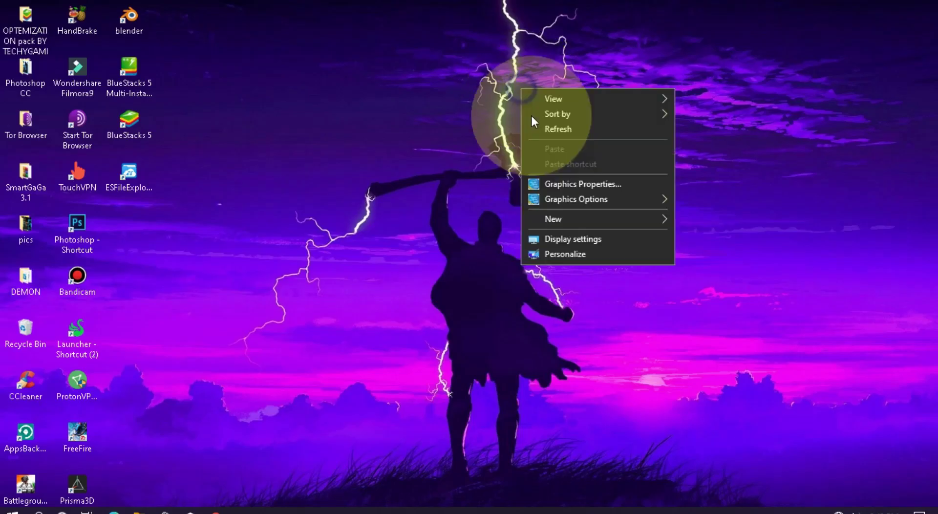
{"action": "left_click", "coordinate": [535, 129]}
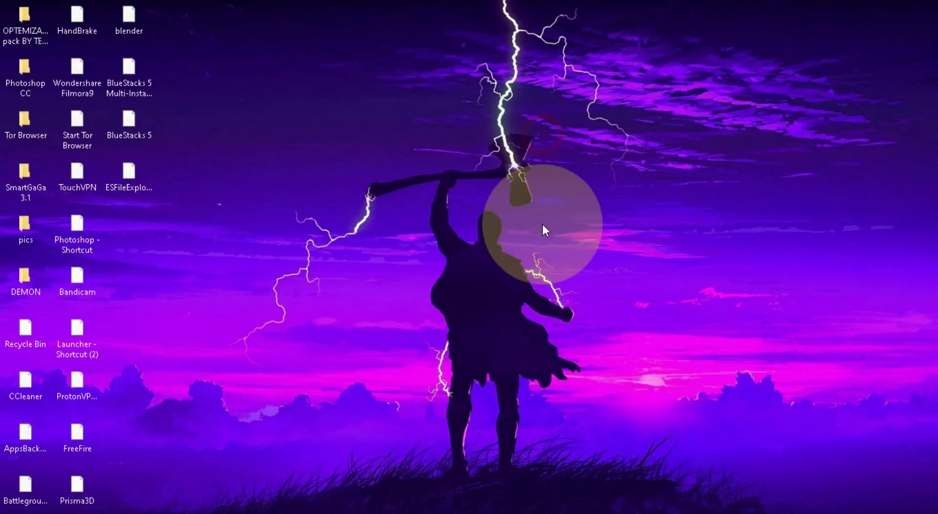
{"action": "right_click", "coordinate": [537, 511]}
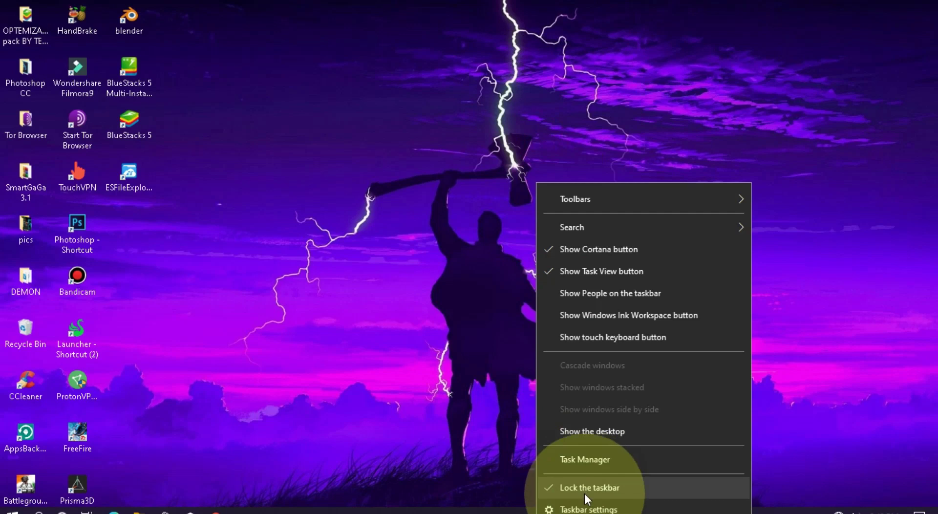
{"action": "left_click", "coordinate": [580, 456]}
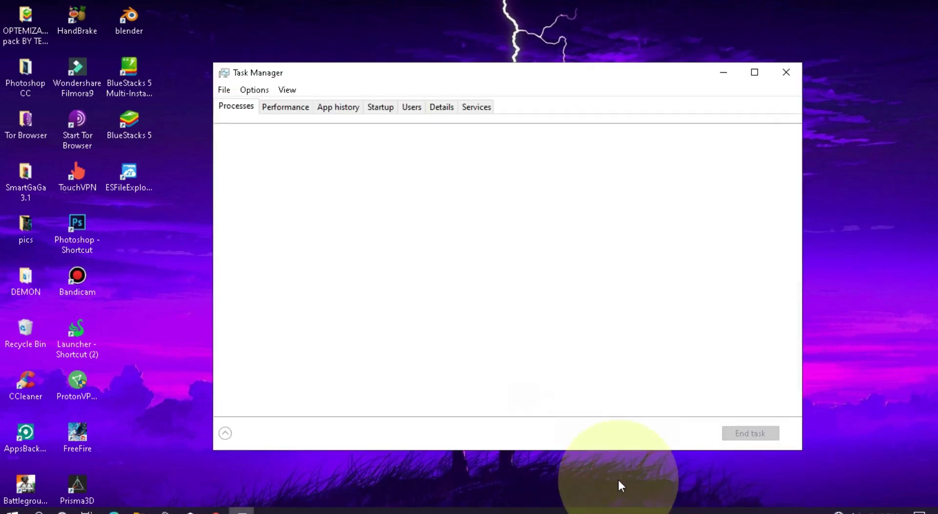
End the Piriform CCleaner emergency updater process in Task Manager.
{"action": "left_click", "coordinate": [755, 73]}
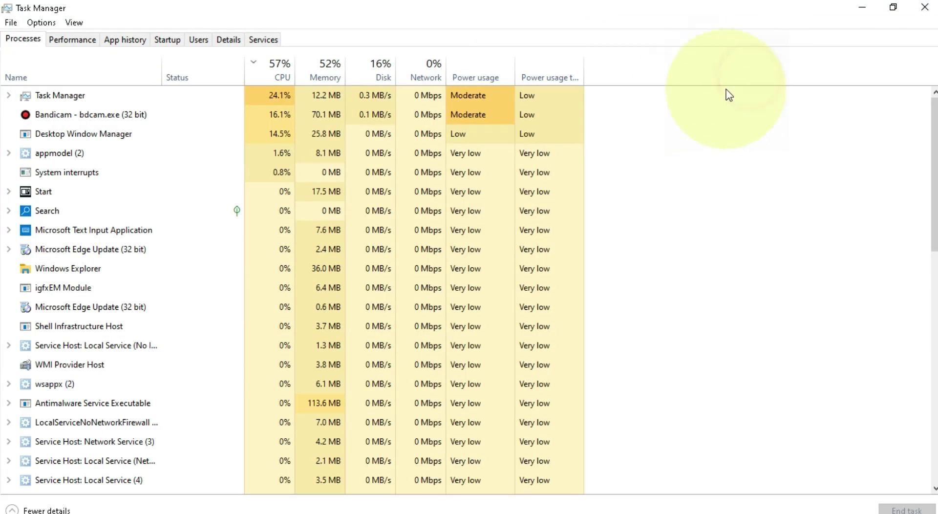
{"action": "left_click", "coordinate": [886, 9]}
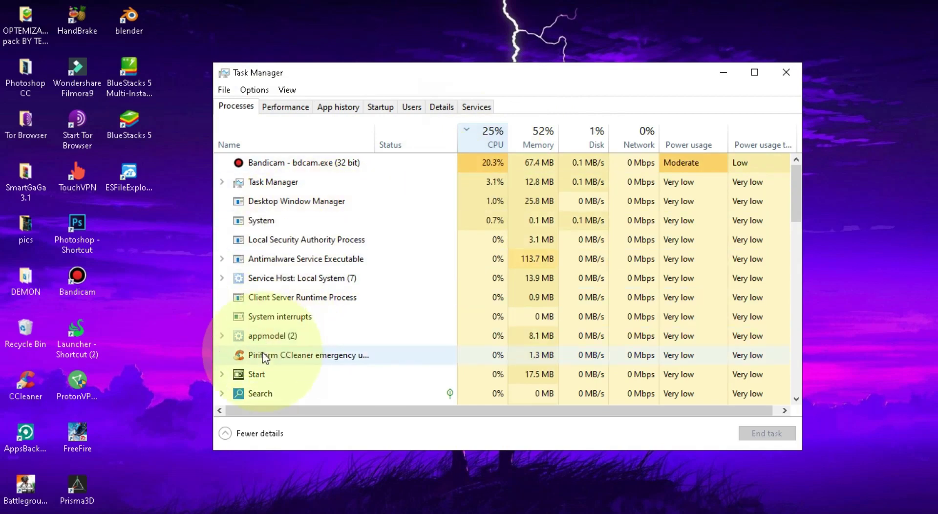
{"action": "right_click", "coordinate": [262, 354]}
{"action": "left_click", "coordinate": [300, 367]}
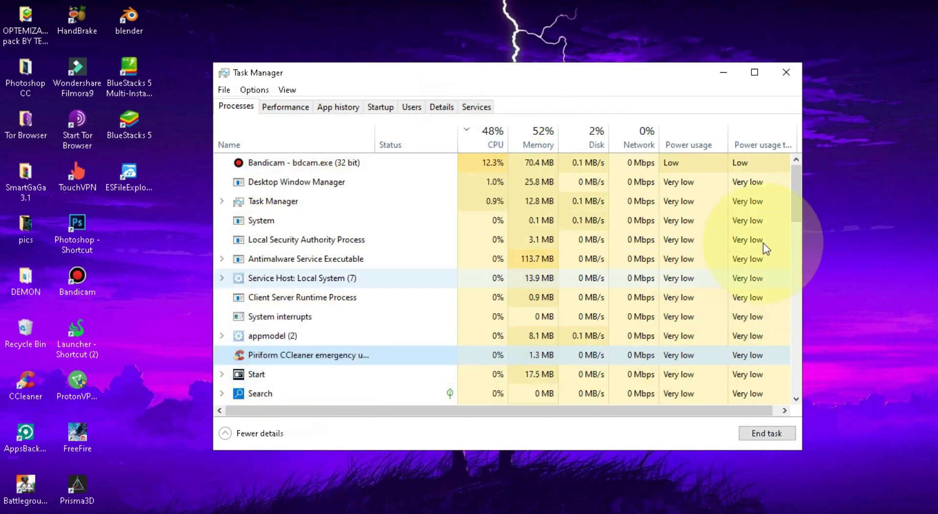
End the Intel Driver & Support Assistant process near the end of the process list.
{"action": "left_click_drag", "start_coordinate": [798, 176], "coordinate": [793, 355]}
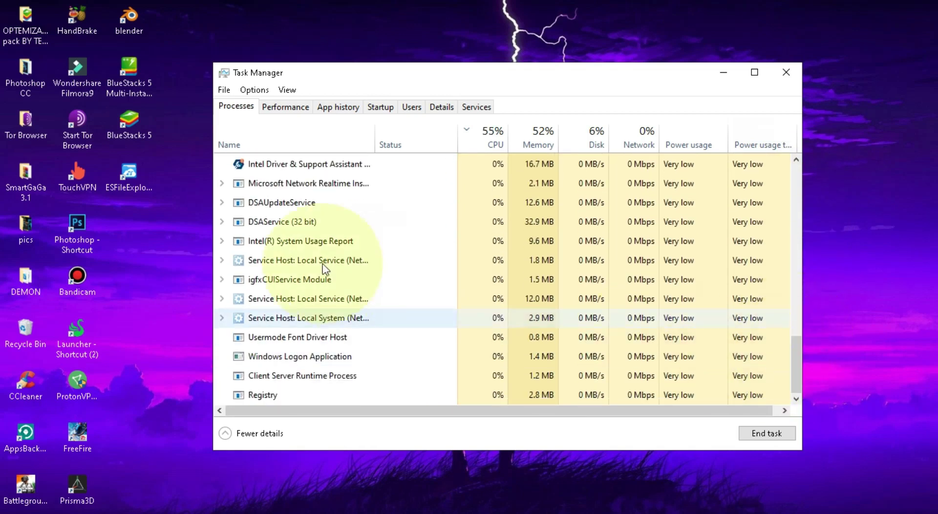
{"action": "right_click", "coordinate": [273, 181]}
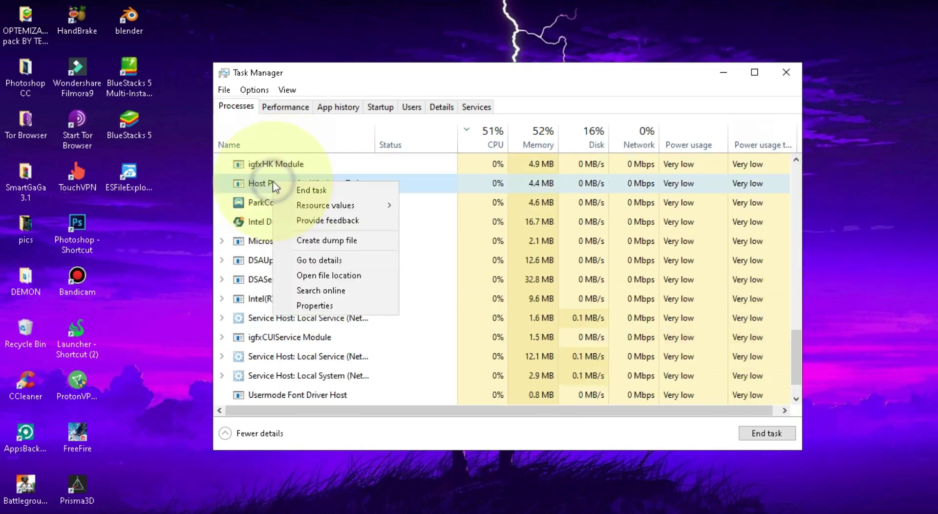
{"action": "right_click", "coordinate": [257, 230]}
{"action": "left_click", "coordinate": [295, 240]}
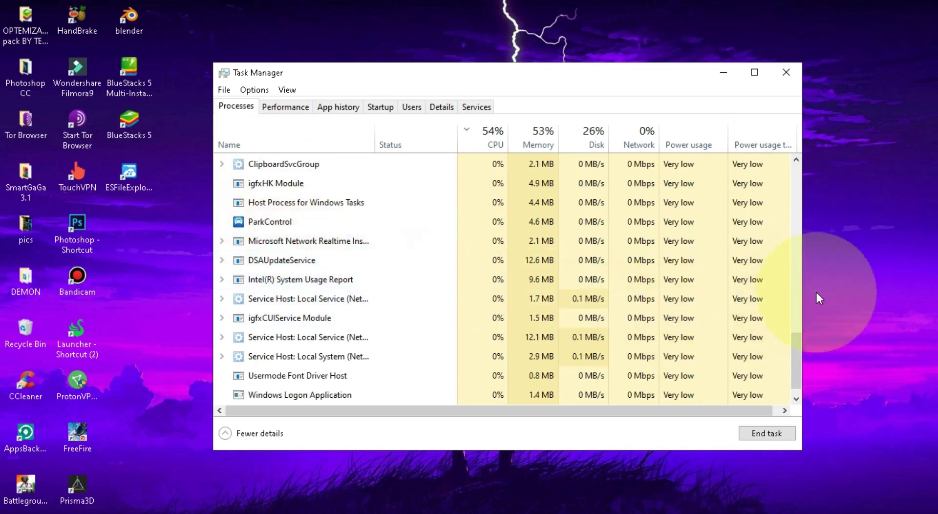
{"action": "left_click_drag", "start_coordinate": [793, 360], "coordinate": [794, 406]}
{"action": "left_click_drag", "start_coordinate": [798, 373], "coordinate": [782, 151]}
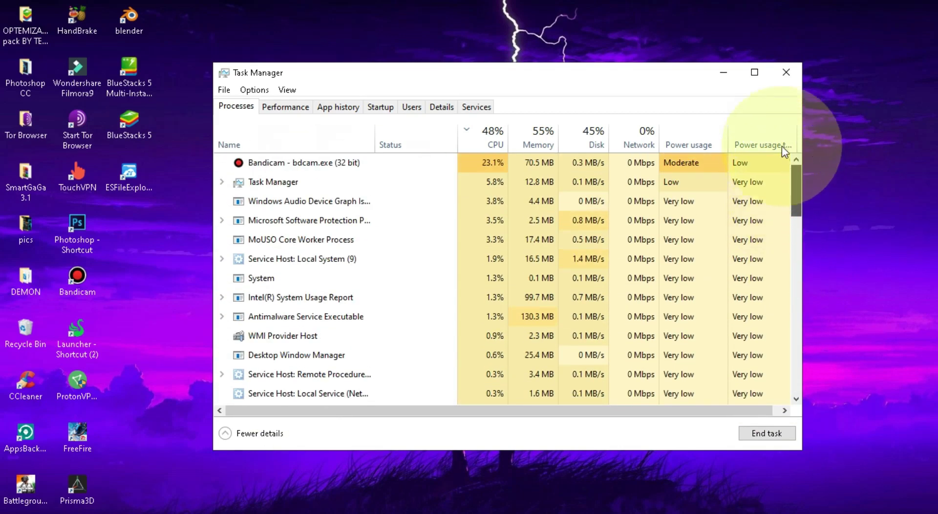
Review the performance graphs for memory and both disks, returning to the CPU details.
{"action": "left_click", "coordinate": [280, 108]}
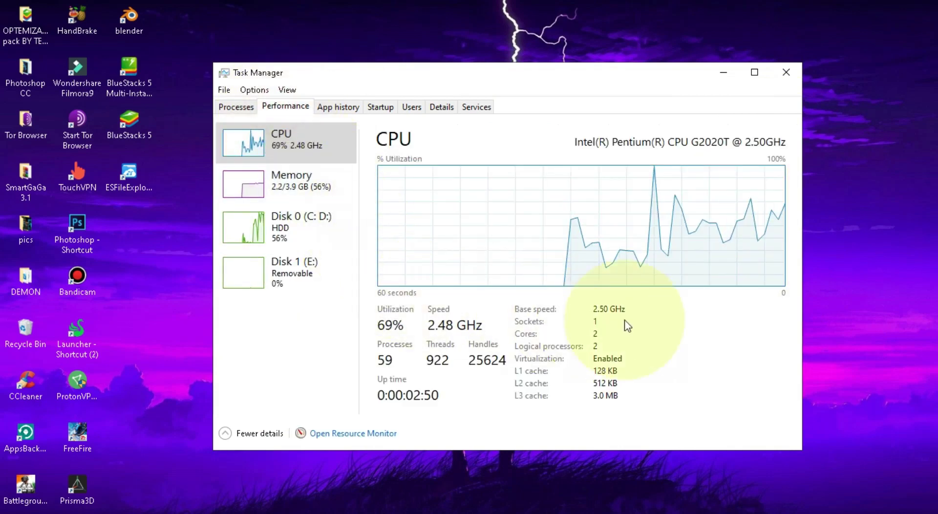
{"action": "left_click", "coordinate": [262, 186]}
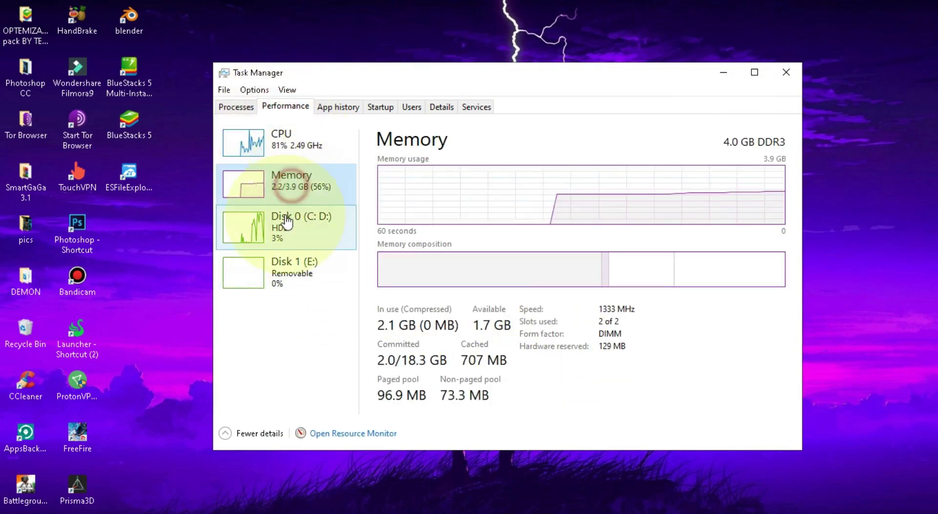
{"action": "left_click", "coordinate": [252, 229]}
{"action": "left_click", "coordinate": [325, 255]}
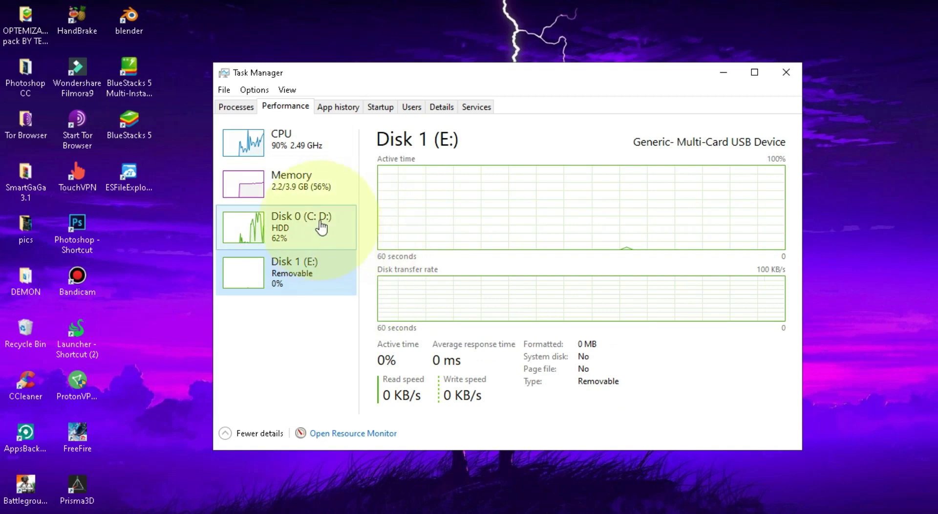
{"action": "left_click", "coordinate": [304, 146]}
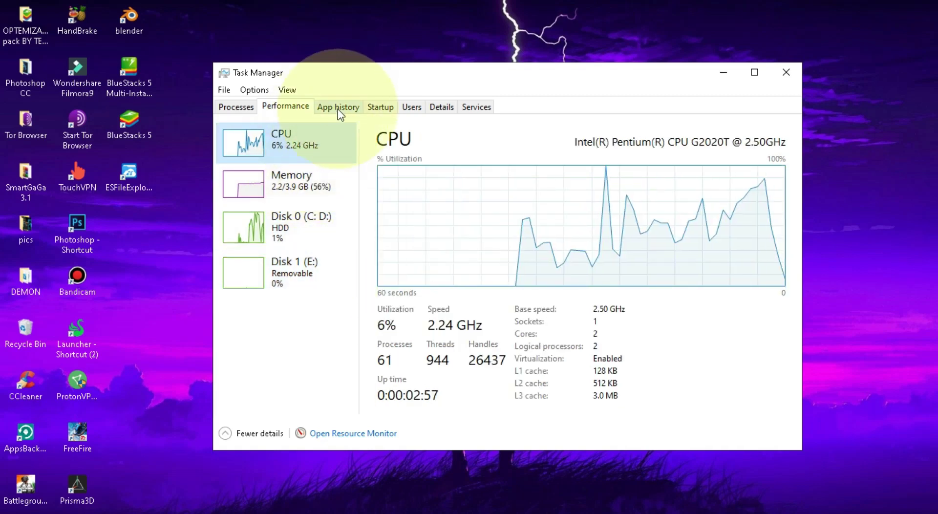
Draw a yellow annotation rectangle around the Virtualization status in the CPU details.
{"action": "mouse_move", "coordinate": [508, 2]}
{"action": "left_click", "coordinate": [595, 9]}
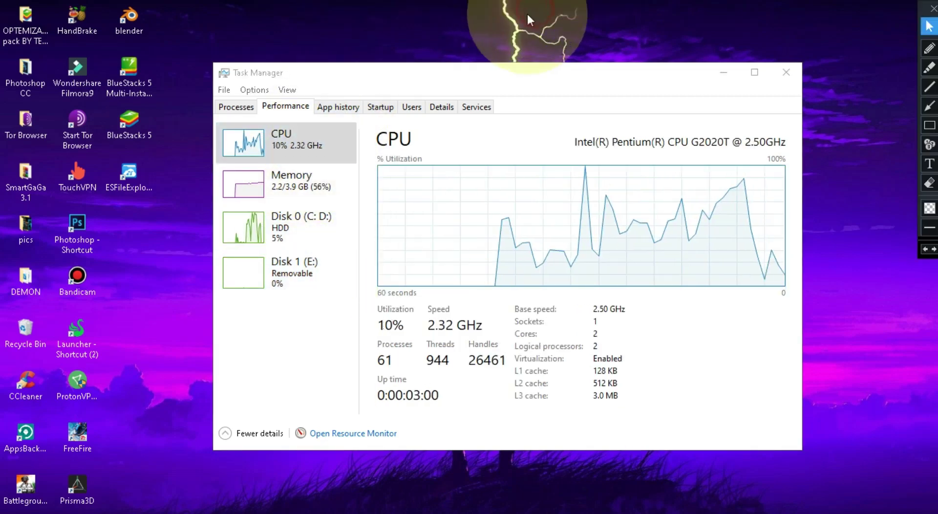
{"action": "left_click", "coordinate": [929, 126]}
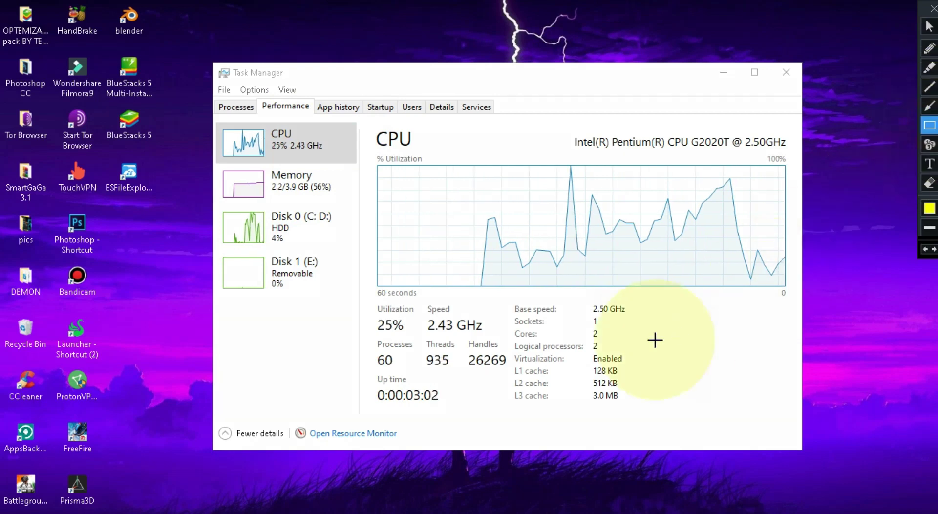
{"action": "left_click_drag", "start_coordinate": [588, 349], "coordinate": [642, 363]}
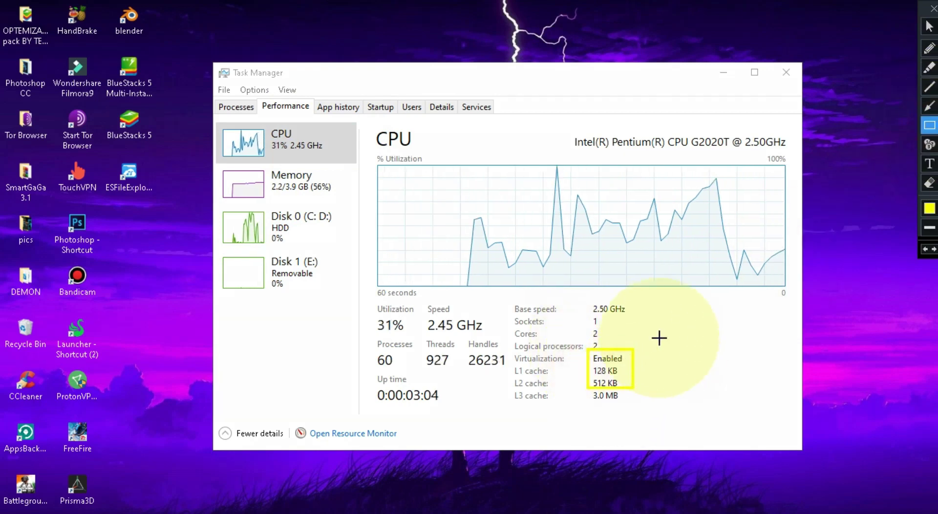
Draw a blue annotation arrow pointing at the Virtualization status, undo it and return to the normal pointer.
{"action": "left_click", "coordinate": [928, 109]}
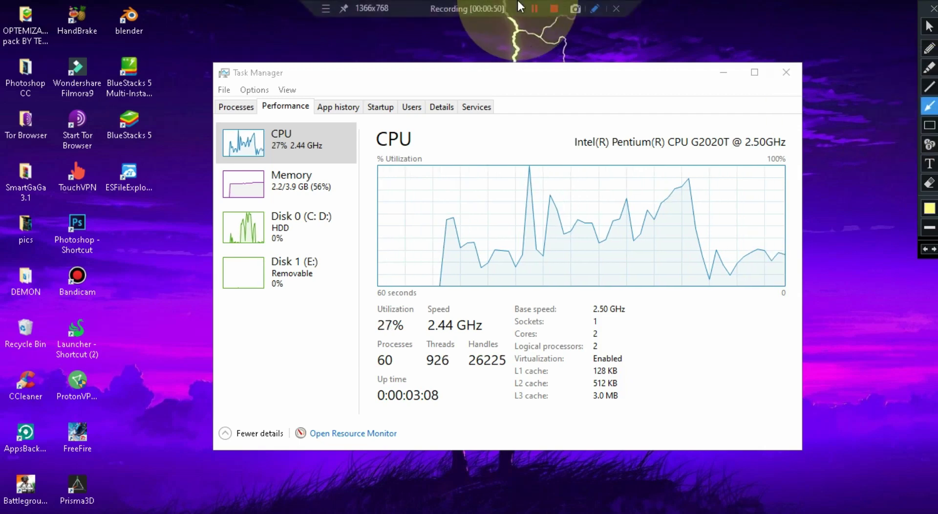
{"action": "left_click", "coordinate": [927, 84]}
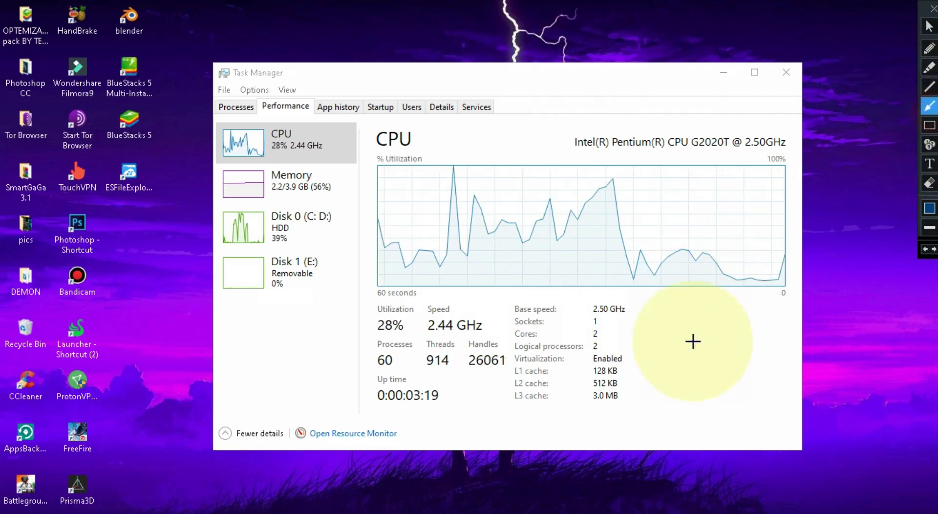
{"action": "left_click_drag", "start_coordinate": [689, 371], "coordinate": [633, 355]}
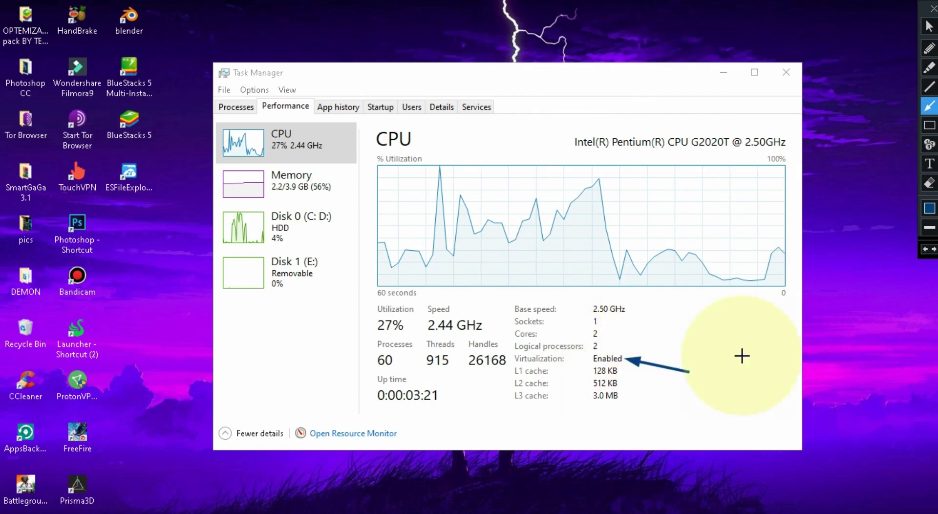
{"action": "key", "text": "ctrl+z"}
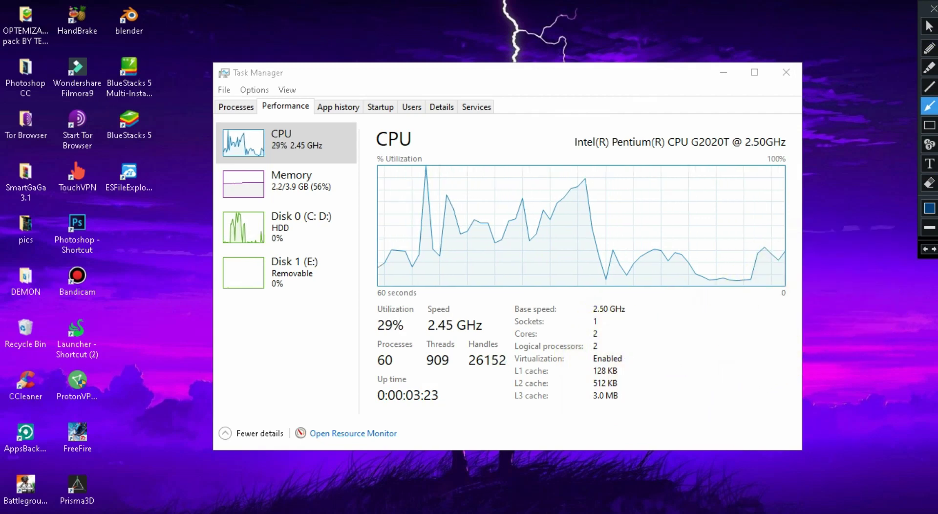
{"action": "left_click", "coordinate": [930, 30]}
{"action": "mouse_move", "coordinate": [573, 1]}
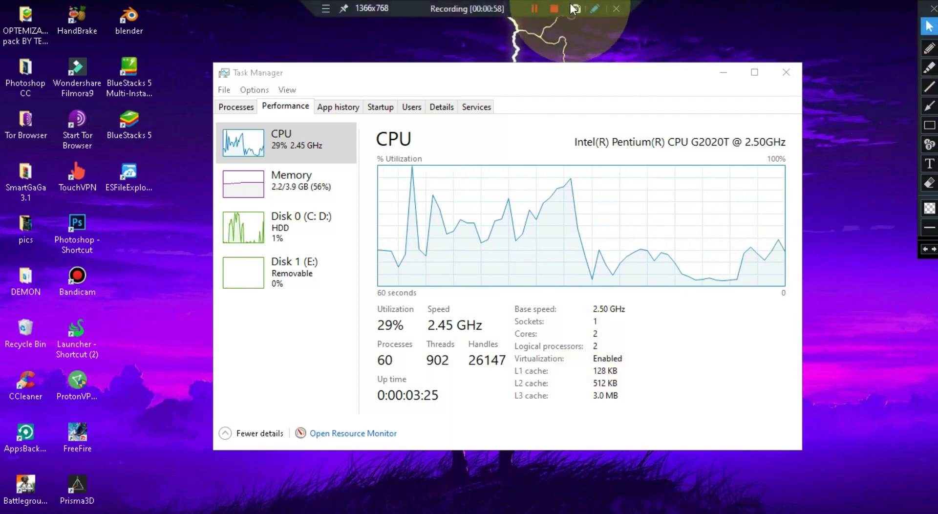
{"action": "left_click", "coordinate": [535, 8]}
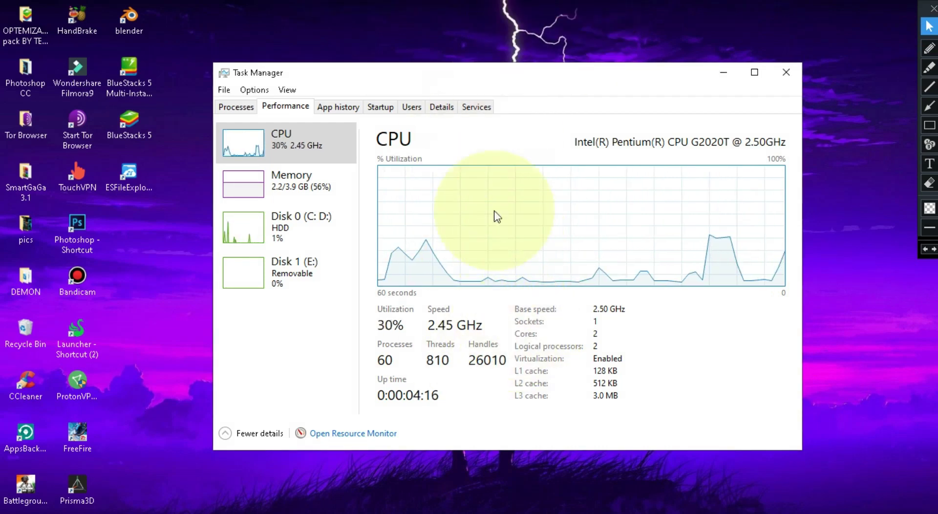
Mark the Open Services link in Task Manager's services list with a blue arrow and open the Services window.
{"action": "left_click", "coordinate": [469, 108]}
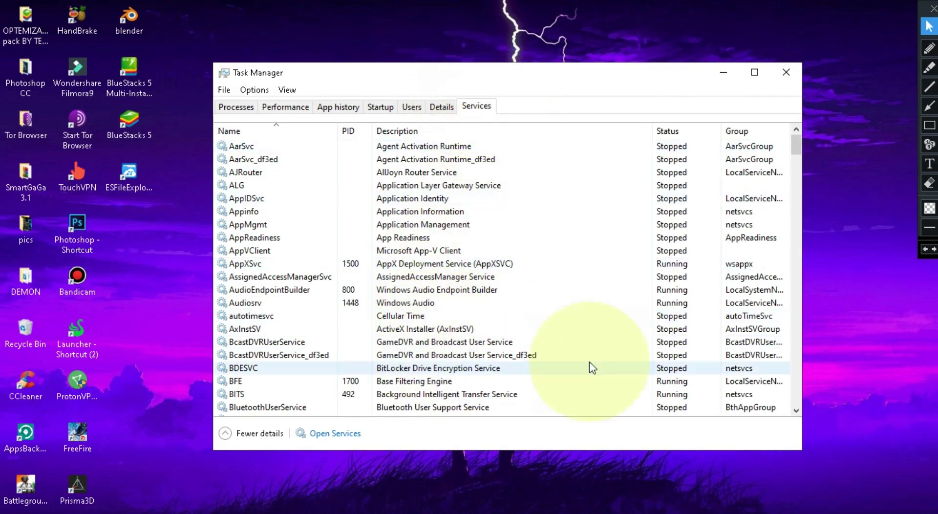
{"action": "left_click", "coordinate": [929, 108]}
{"action": "left_click_drag", "start_coordinate": [415, 336], "coordinate": [345, 420]}
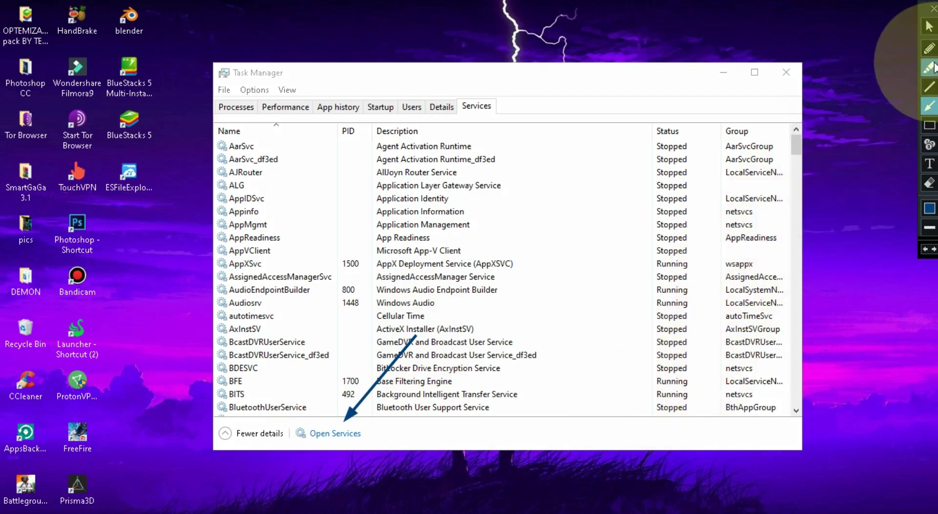
{"action": "left_click", "coordinate": [929, 25]}
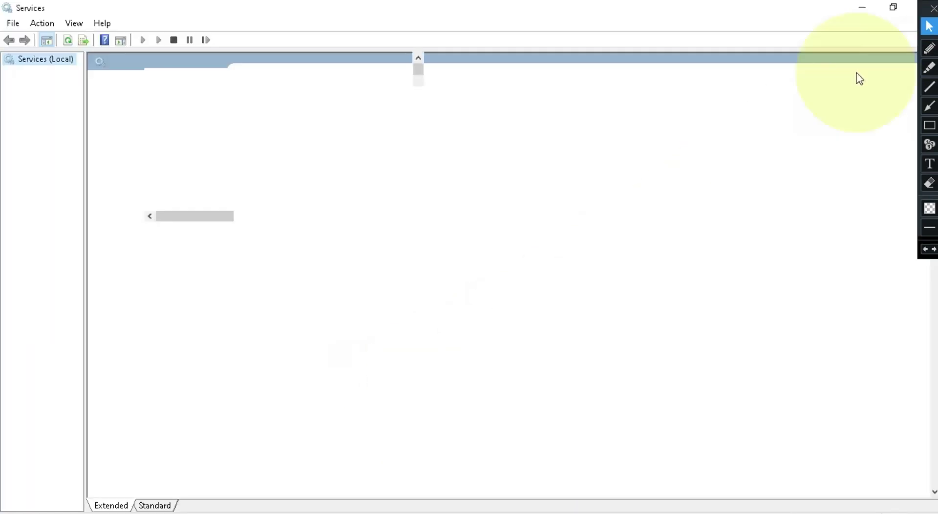
Restore the Services window from full screen, enlarge it and reposition it over Task Manager.
{"action": "left_click", "coordinate": [894, 8]}
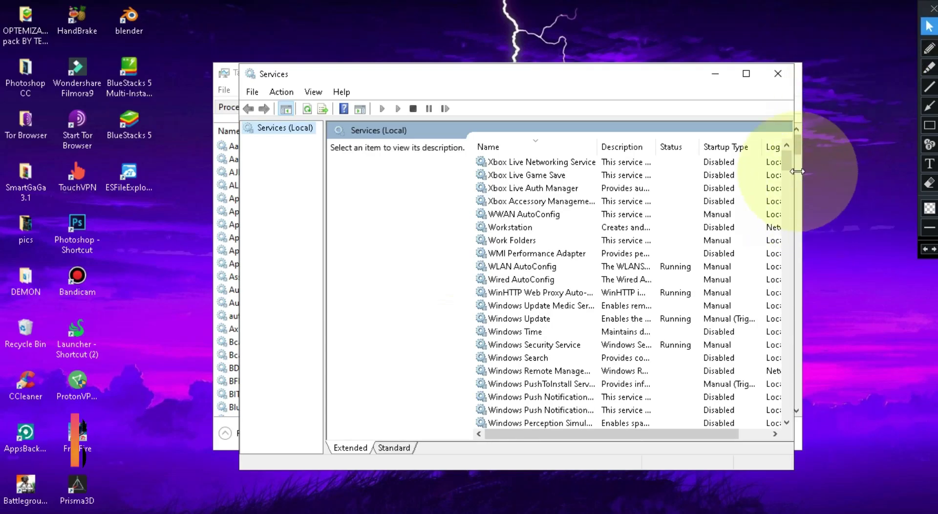
{"action": "left_click_drag", "start_coordinate": [797, 114], "coordinate": [916, 100]}
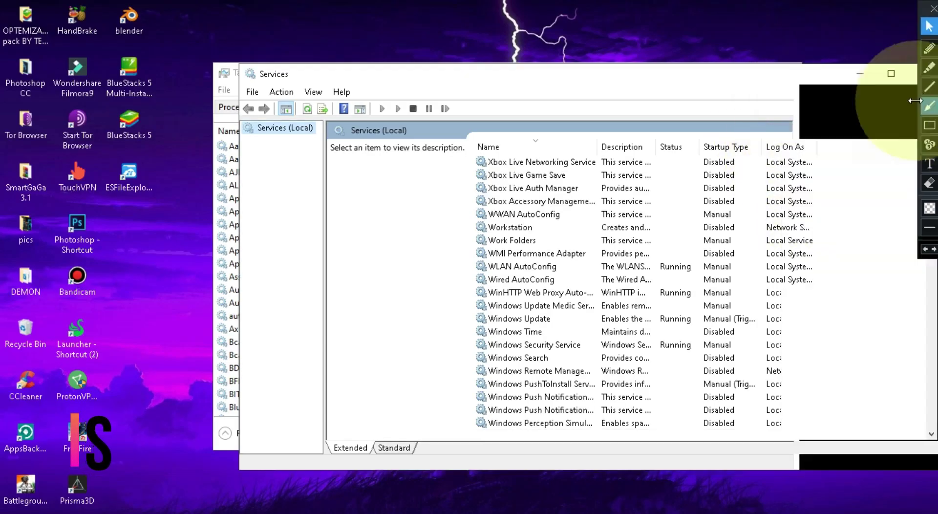
{"action": "left_click_drag", "start_coordinate": [637, 68], "coordinate": [367, 81]}
{"action": "left_click_drag", "start_coordinate": [517, 483], "coordinate": [514, 501]}
{"action": "left_click", "coordinate": [399, 96]}
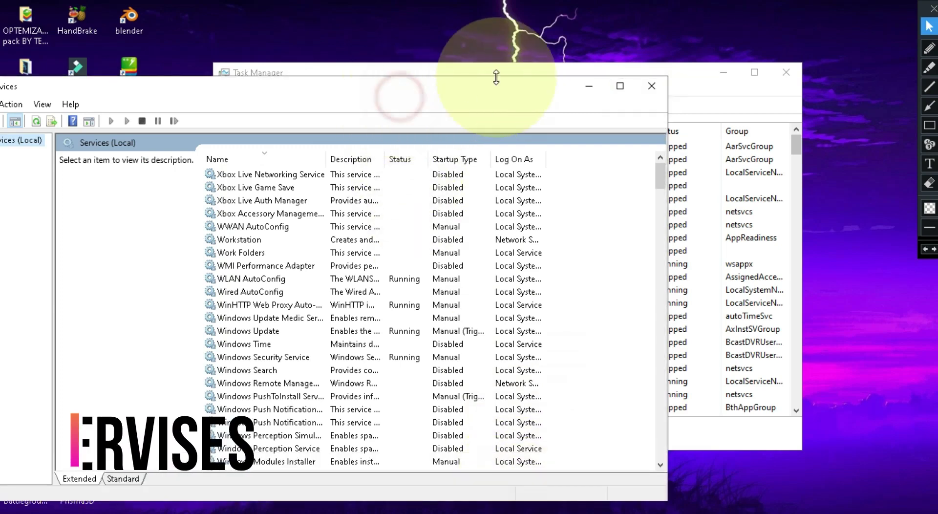
{"action": "left_click_drag", "start_coordinate": [484, 84], "coordinate": [580, 67]}
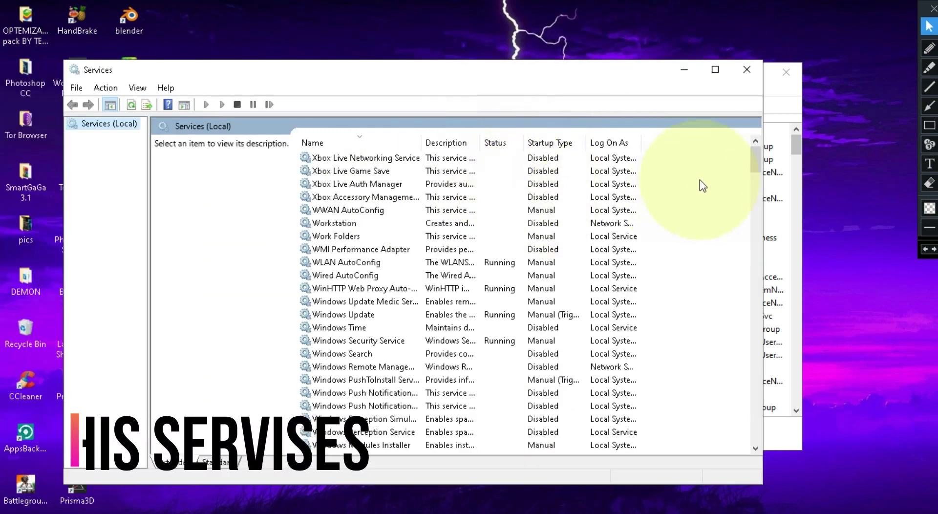
Open the properties of the Delivery Optimization service and stop the service.
{"action": "scroll", "coordinate": [755, 157], "scroll_direction": "down", "scroll_amount": 1}
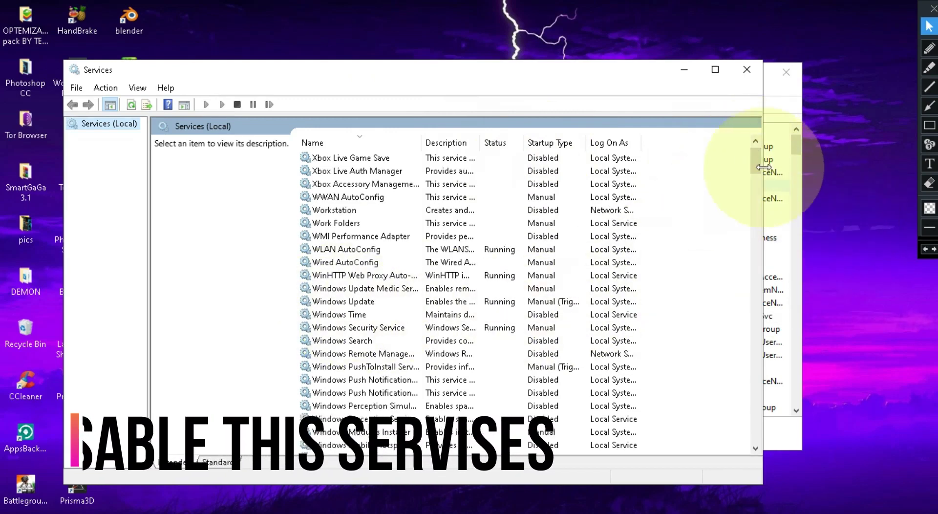
{"action": "left_click_drag", "start_coordinate": [757, 158], "coordinate": [758, 314]}
{"action": "left_click_drag", "start_coordinate": [759, 337], "coordinate": [759, 383]}
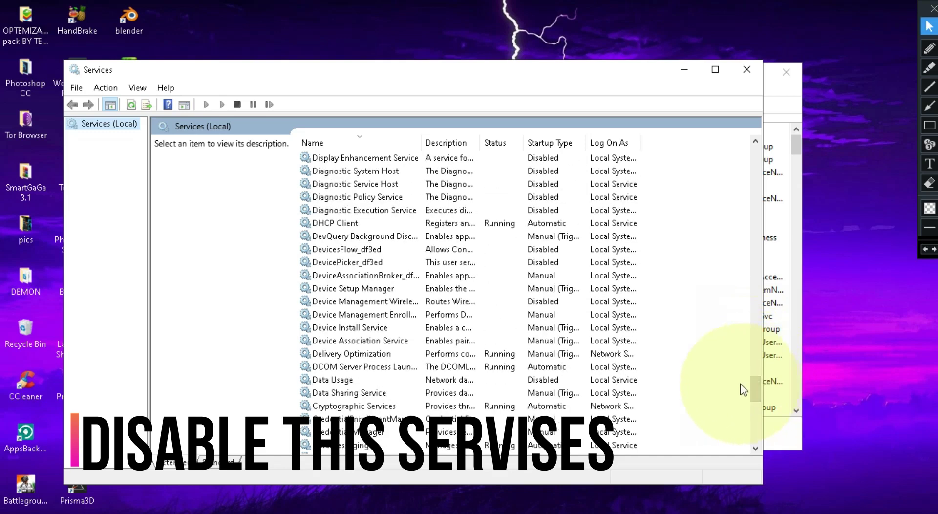
{"action": "left_click", "coordinate": [386, 355]}
{"action": "right_click", "coordinate": [373, 359]}
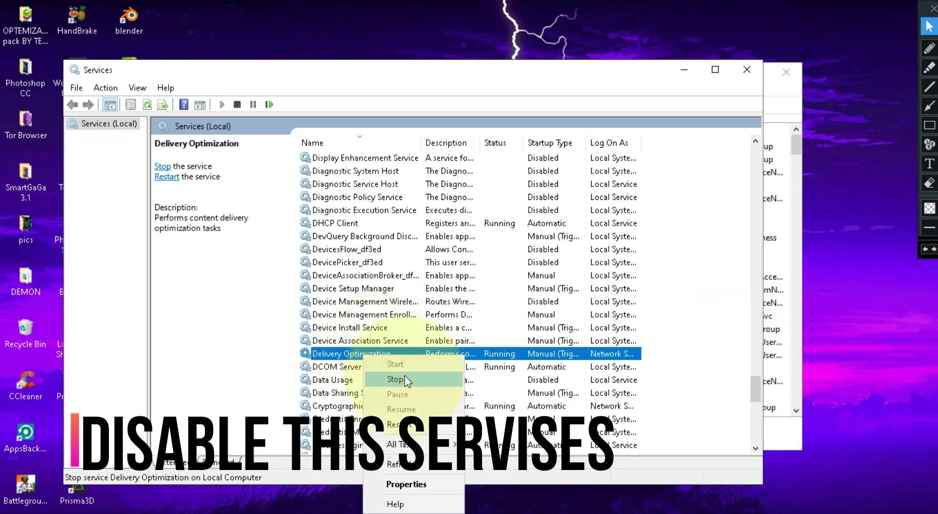
{"action": "left_click", "coordinate": [397, 484]}
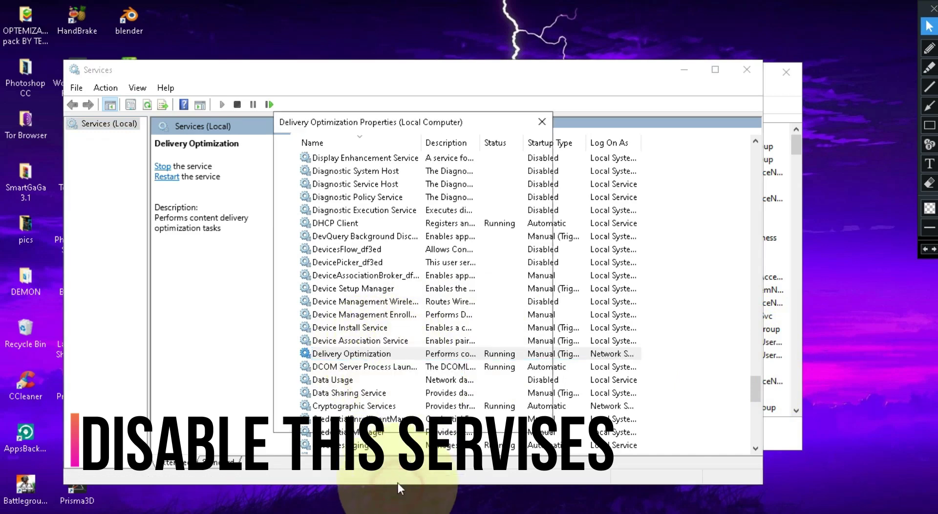
{"action": "left_click", "coordinate": [382, 330]}
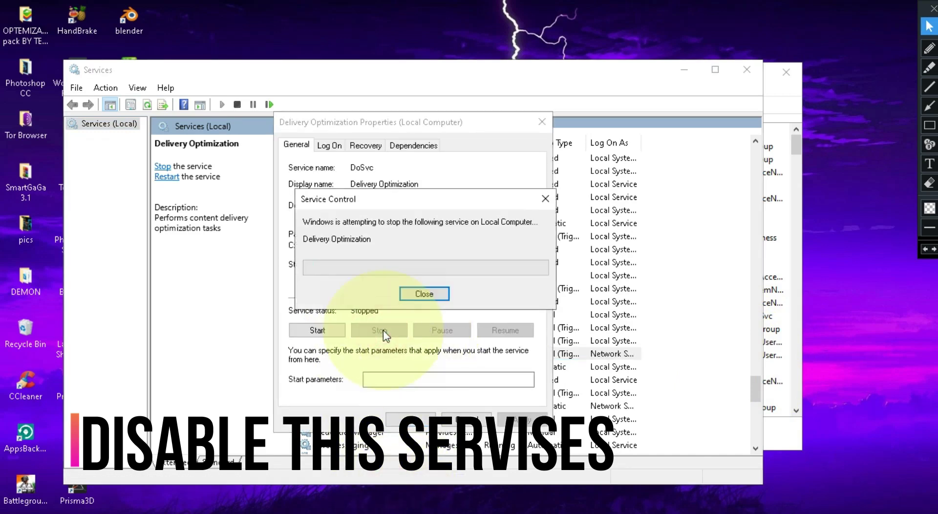
Set Delivery Optimization's startup type to Disabled and close its properties.
{"action": "left_click", "coordinate": [391, 265]}
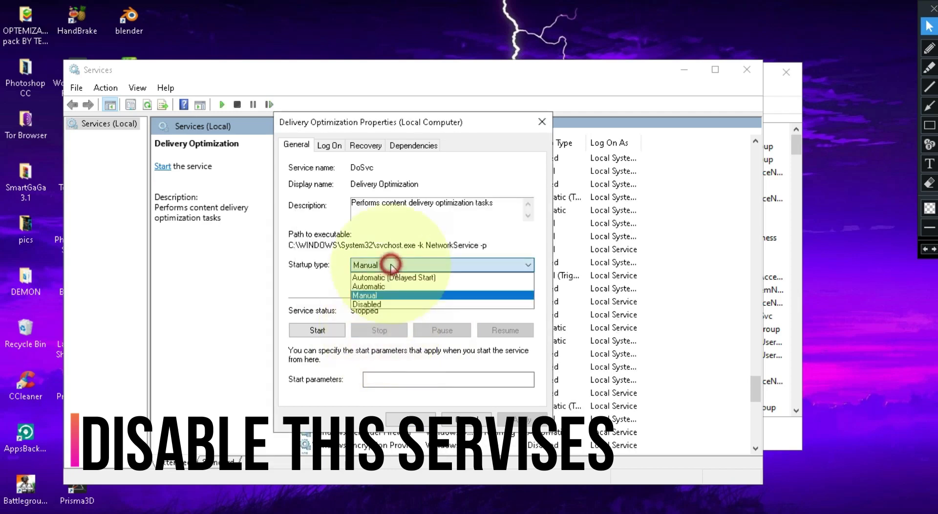
{"action": "left_click", "coordinate": [382, 304]}
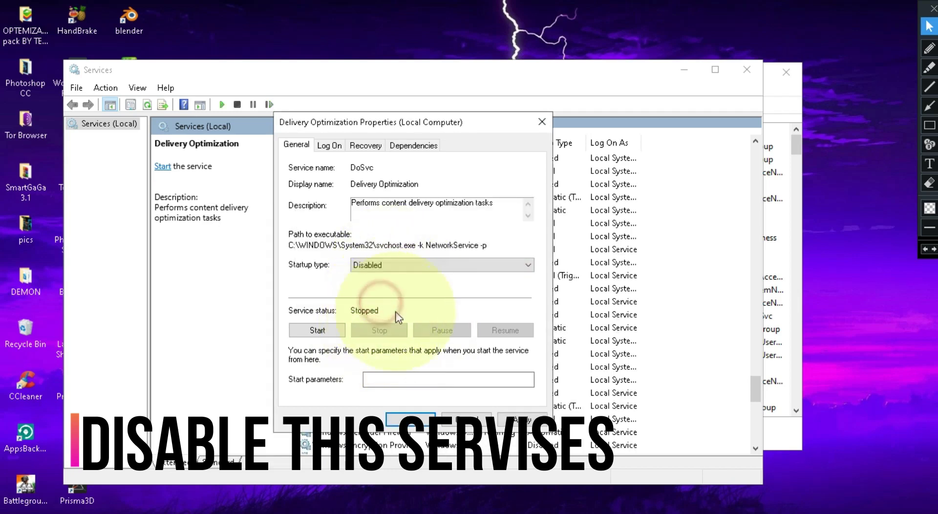
{"action": "left_click", "coordinate": [535, 125]}
Open the properties of the Background Intelligent Transfer Service and stop the service.
{"action": "left_click", "coordinate": [755, 388]}
{"action": "mouse_move", "coordinate": [753, 385]}
{"action": "left_mouse_down"}
{"action": "mouse_move", "coordinate": [747, 324]}
{"action": "mouse_move", "coordinate": [749, 375]}
{"action": "left_mouse_up"}
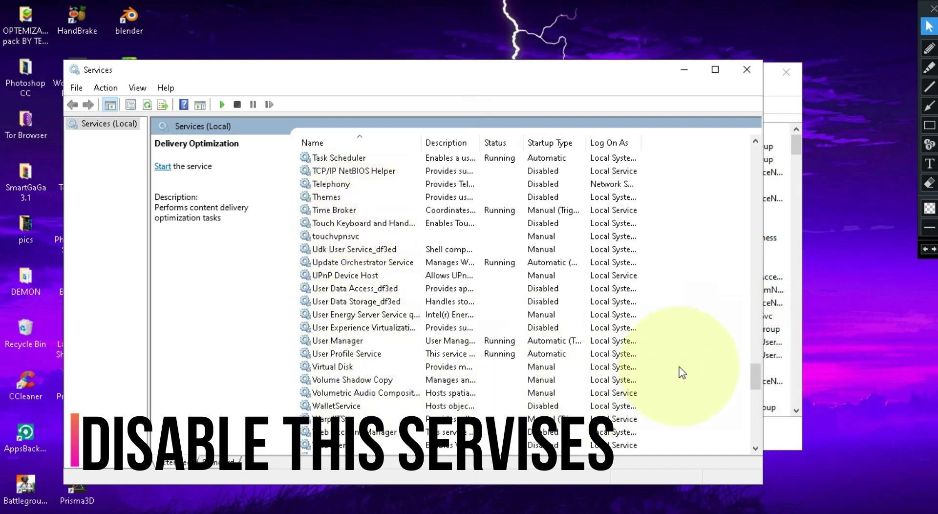
{"action": "left_click_drag", "start_coordinate": [757, 387], "coordinate": [746, 368]}
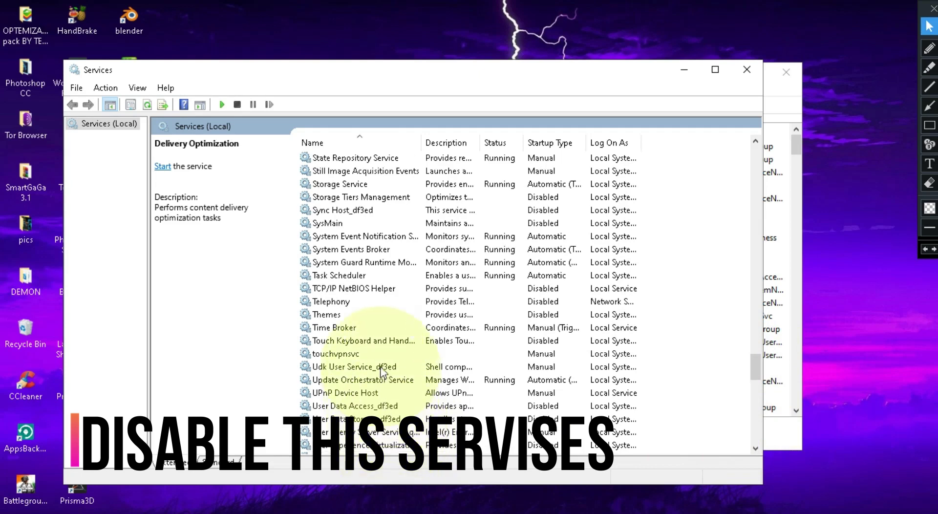
{"action": "left_click_drag", "start_coordinate": [756, 371], "coordinate": [756, 327]}
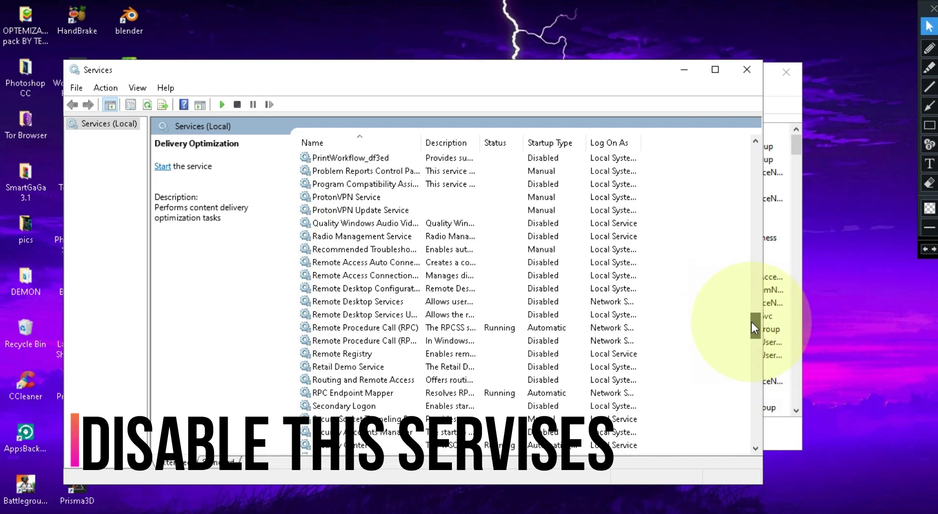
{"action": "left_click_drag", "start_coordinate": [750, 314], "coordinate": [700, 145]}
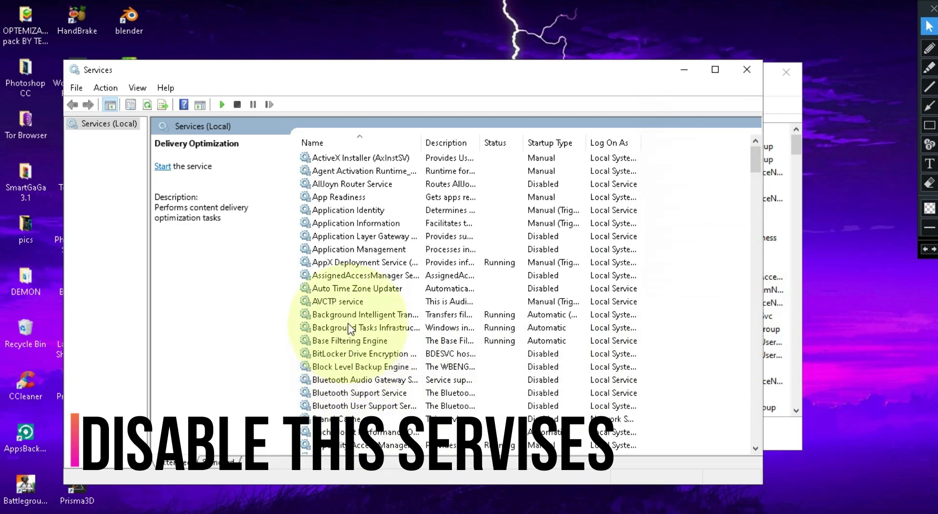
{"action": "left_click", "coordinate": [367, 316]}
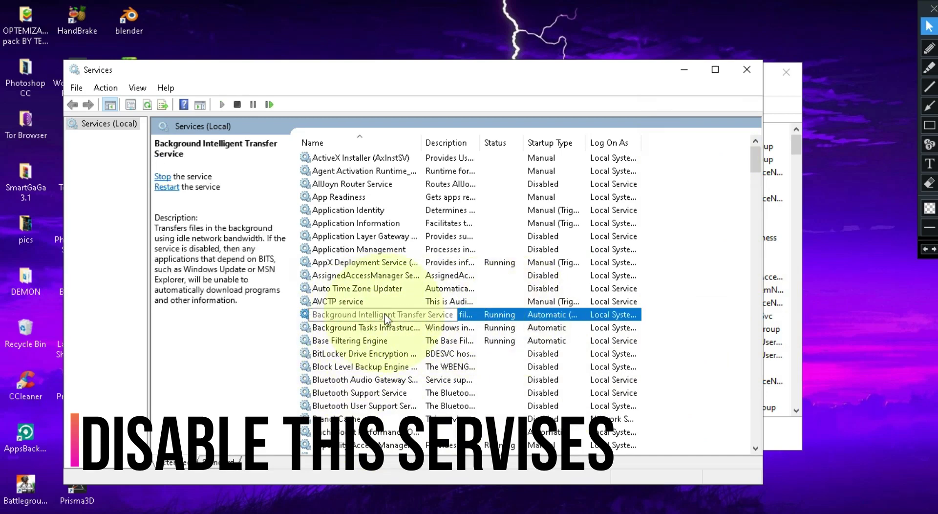
{"action": "right_click", "coordinate": [479, 312]}
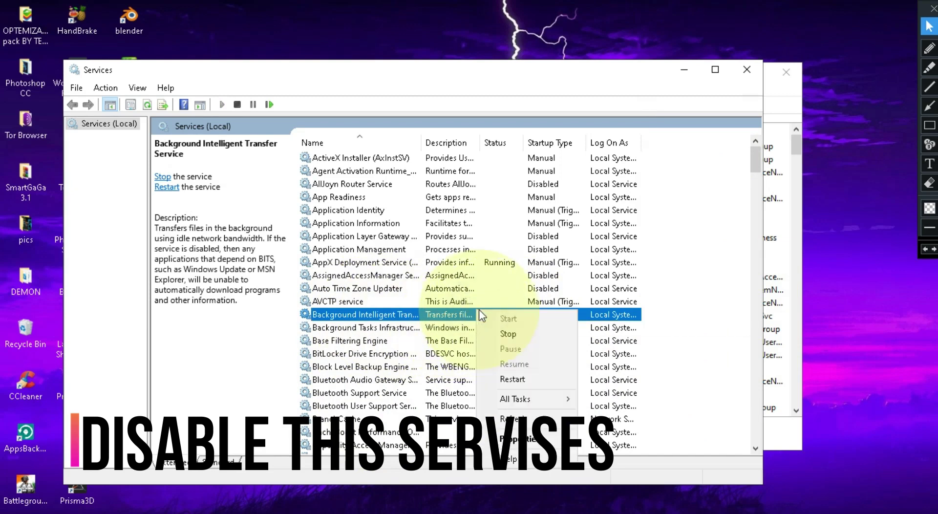
{"action": "left_click", "coordinate": [513, 439]}
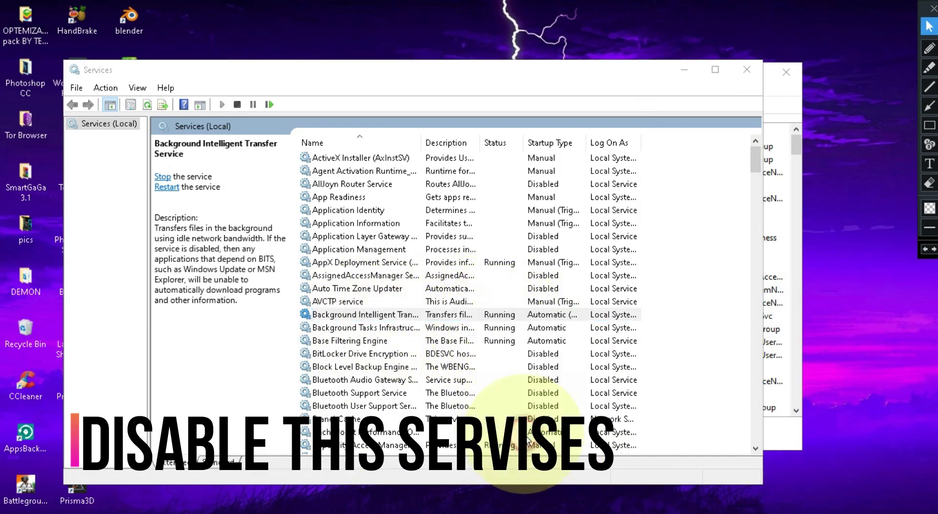
{"action": "left_click", "coordinate": [389, 330]}
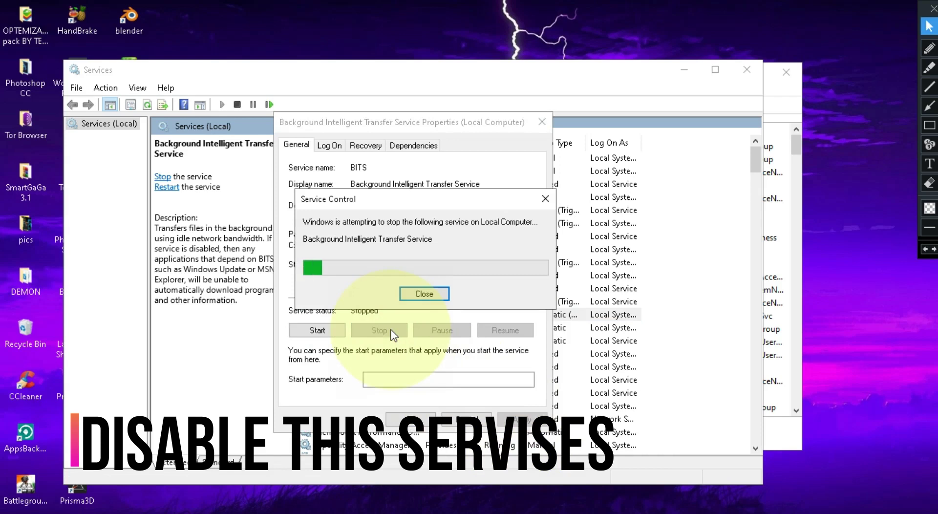
Set the Background Intelligent Transfer Service's startup type to Disabled, apply the change and close its properties.
{"action": "left_click", "coordinate": [409, 266]}
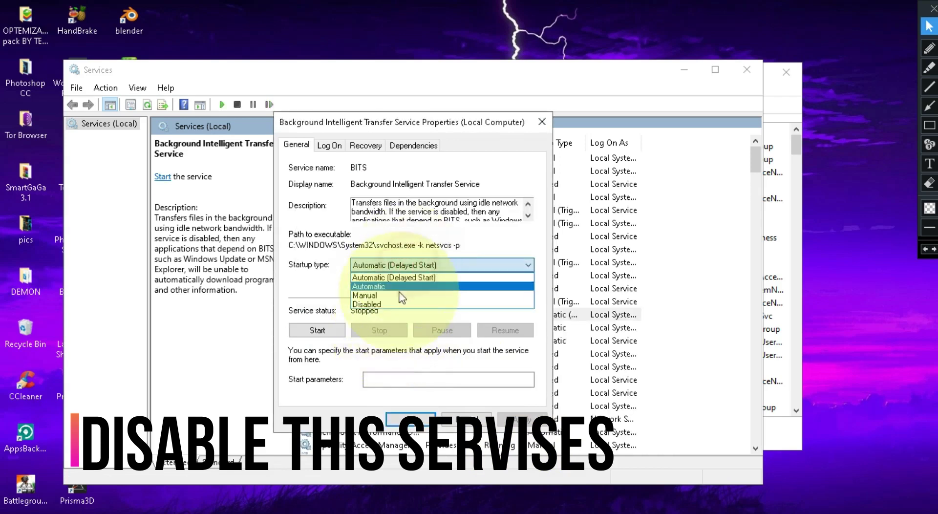
{"action": "left_click", "coordinate": [383, 307]}
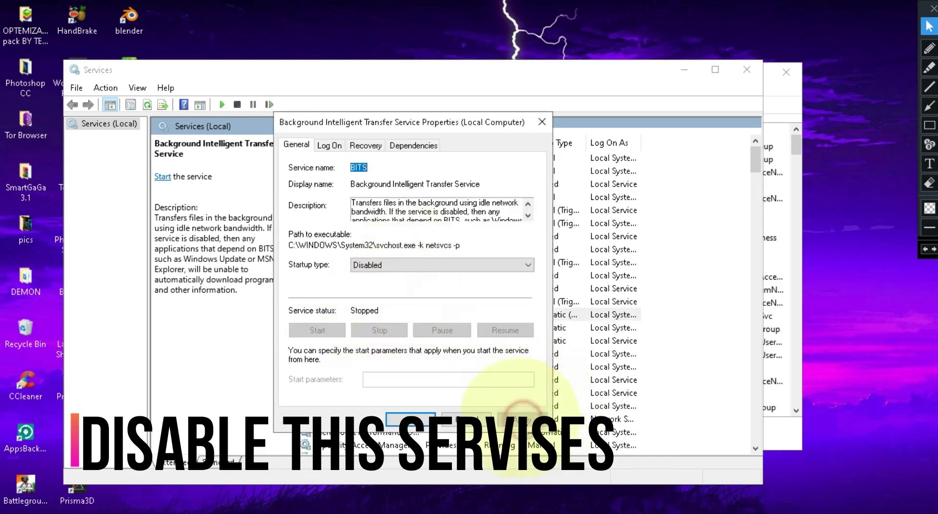
{"action": "left_click", "coordinate": [519, 417]}
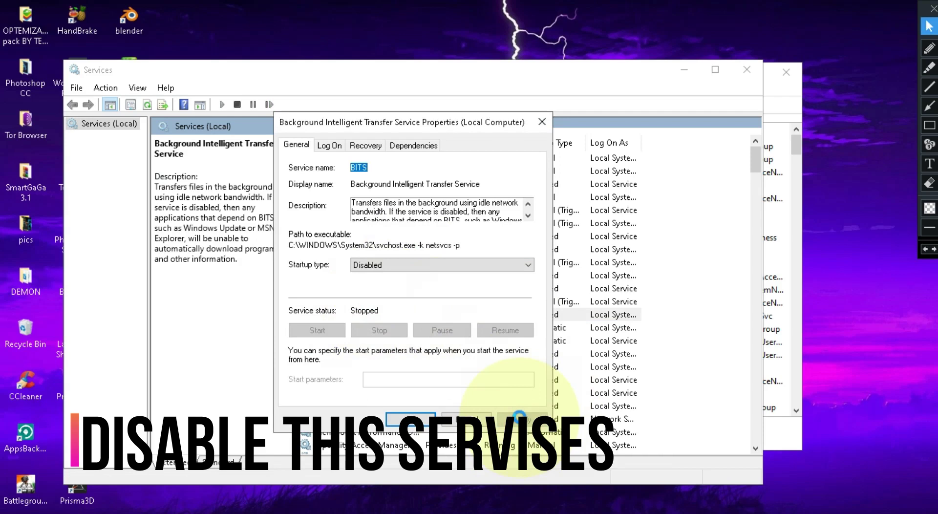
{"action": "left_click", "coordinate": [409, 419]}
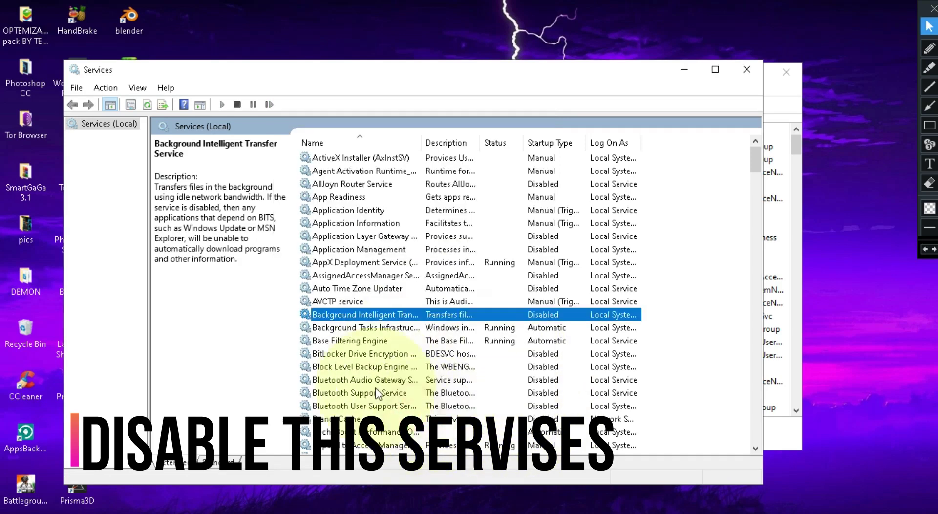
Open the properties of the Connected User Experiences and Telemetry service, set its startup type to Disabled and close them.
{"action": "left_click", "coordinate": [759, 166]}
{"action": "left_click_drag", "start_coordinate": [755, 168], "coordinate": [755, 190]}
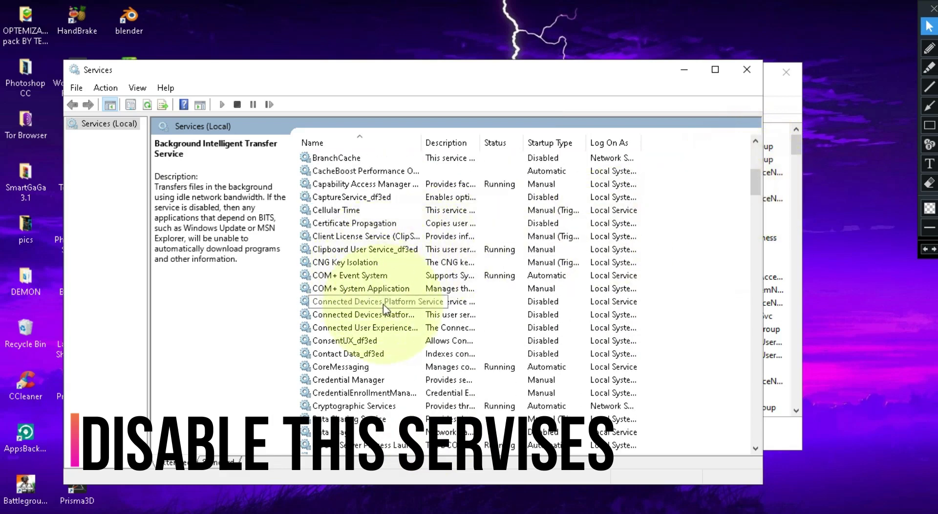
{"action": "left_click", "coordinate": [371, 329]}
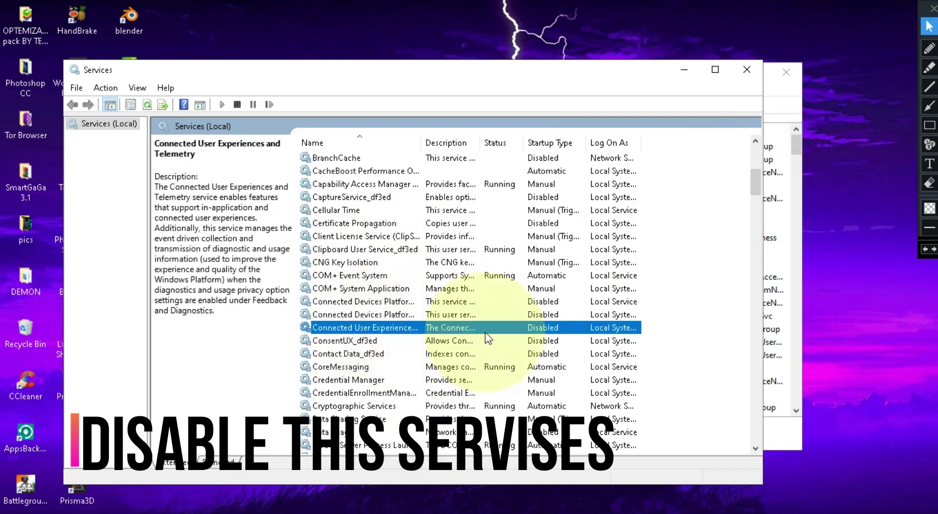
{"action": "right_click", "coordinate": [381, 333]}
{"action": "left_click", "coordinate": [413, 457]}
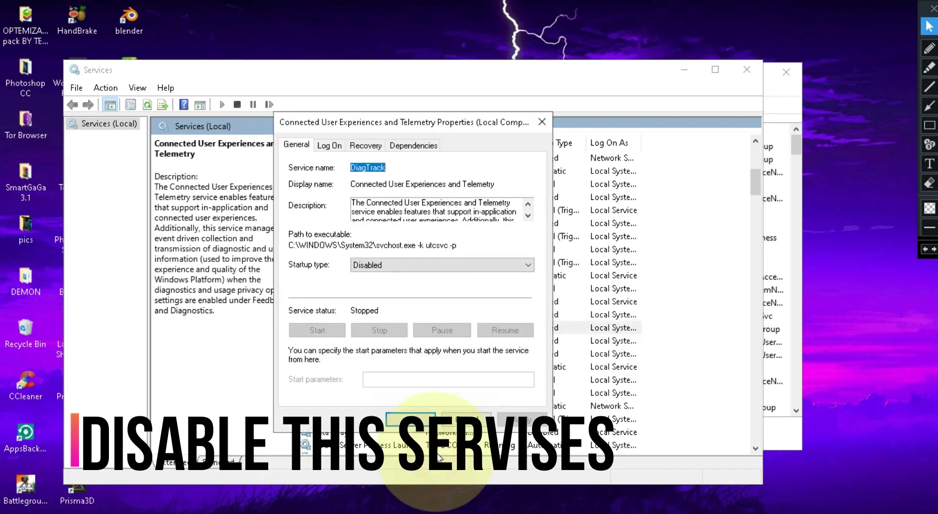
{"action": "left_click", "coordinate": [402, 266]}
{"action": "left_click", "coordinate": [397, 311]}
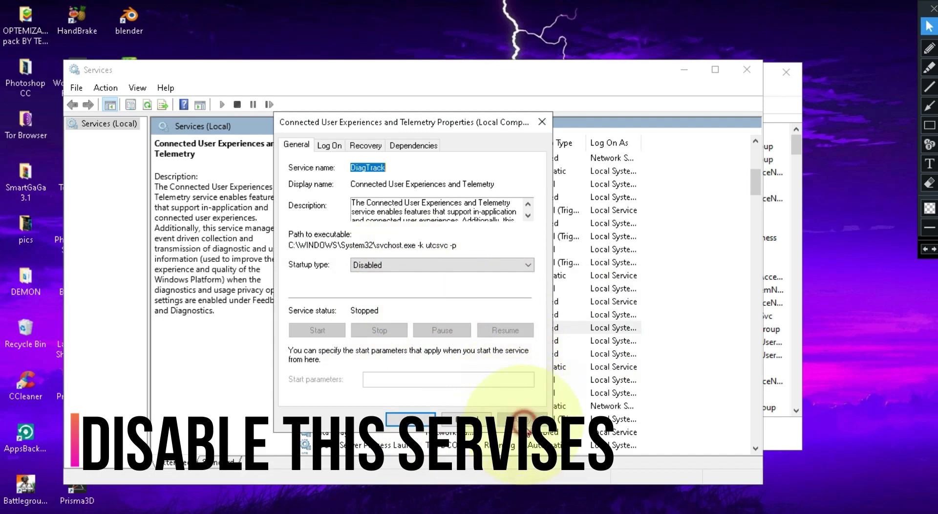
{"action": "left_click", "coordinate": [410, 419]}
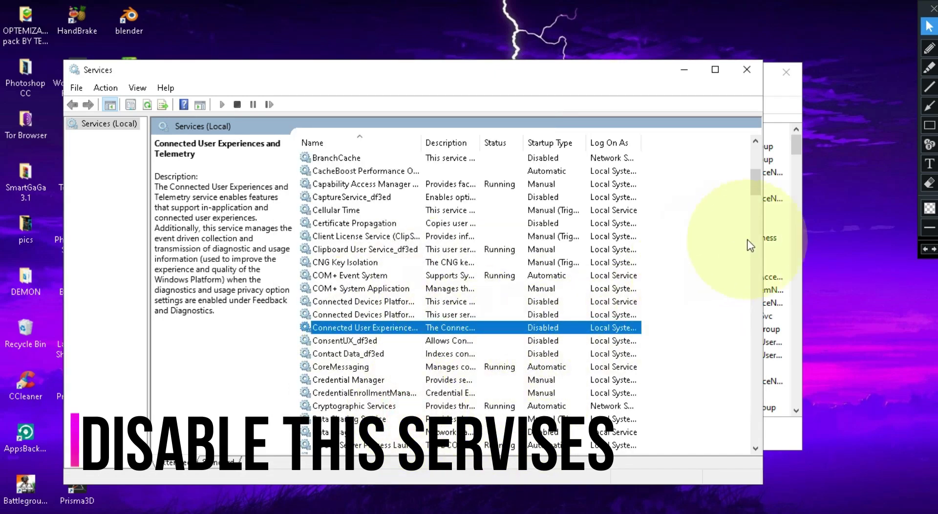
Close the Services window and refresh the desktop.
{"action": "left_click_drag", "start_coordinate": [758, 180], "coordinate": [757, 439]}
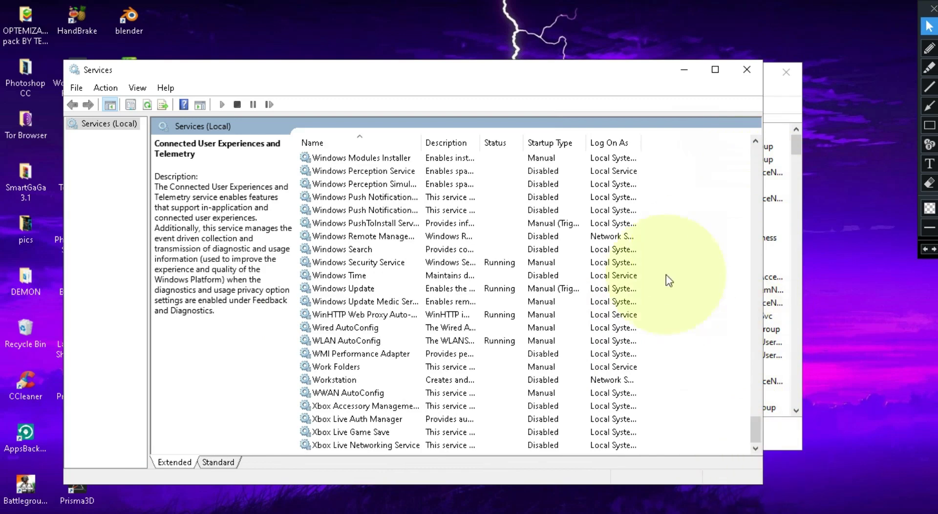
{"action": "left_click", "coordinate": [739, 73]}
{"action": "right_click", "coordinate": [568, 30]}
{"action": "left_click", "coordinate": [595, 69]}
{"action": "right_click", "coordinate": [559, 11]}
{"action": "left_click", "coordinate": [590, 52]}
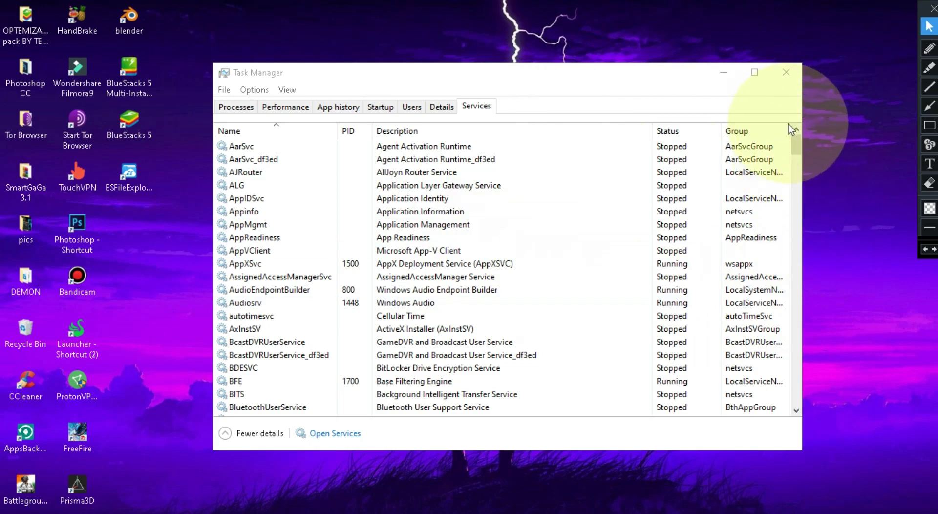
Check Task Manager's process details and close Task Manager.
{"action": "left_click_drag", "start_coordinate": [796, 145], "coordinate": [775, 442]}
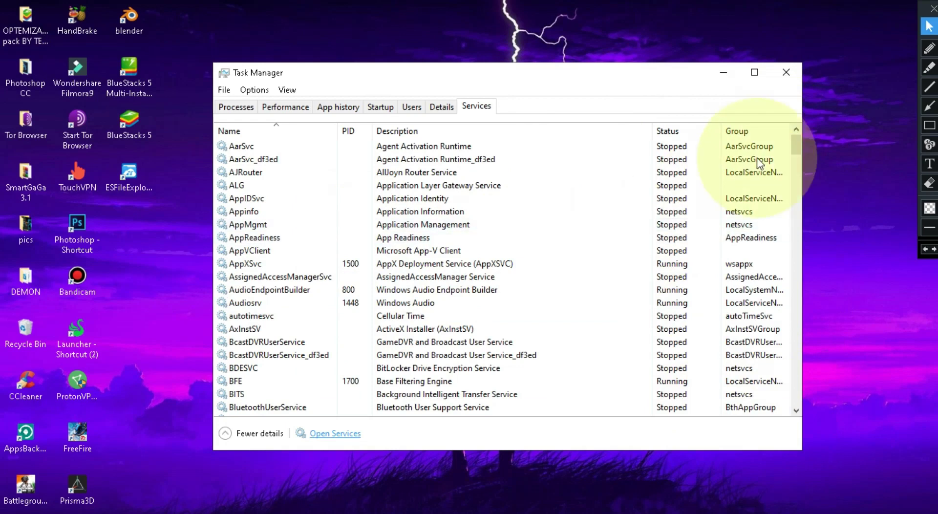
{"action": "left_click", "coordinate": [439, 108]}
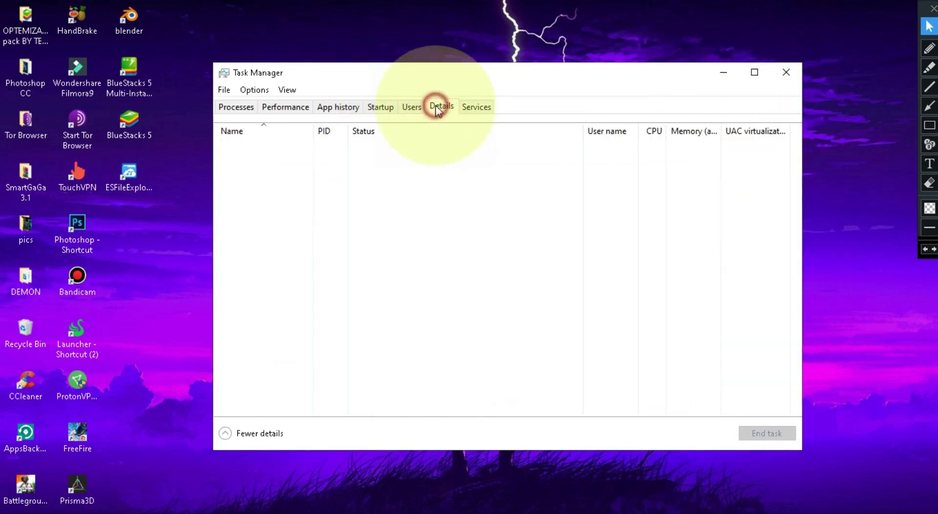
{"action": "left_click", "coordinate": [799, 75]}
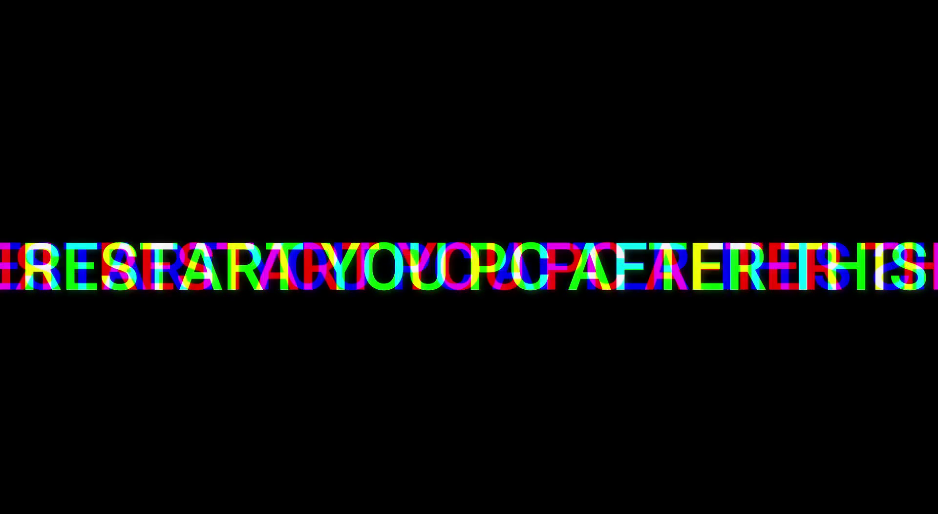
Refresh the desktop and place the TECHYgaming folder in an empty area beside the other icons.
{"action": "right_click", "coordinate": [364, 208]}
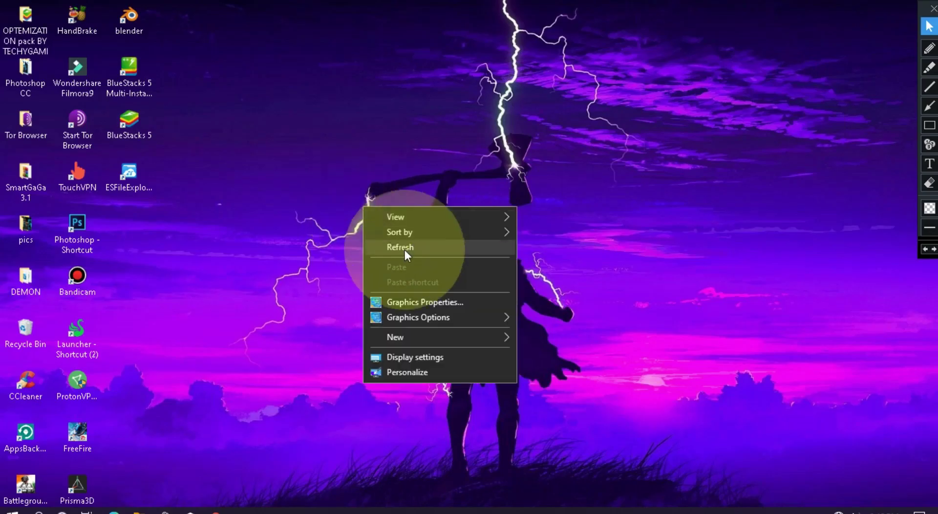
{"action": "left_click", "coordinate": [440, 185]}
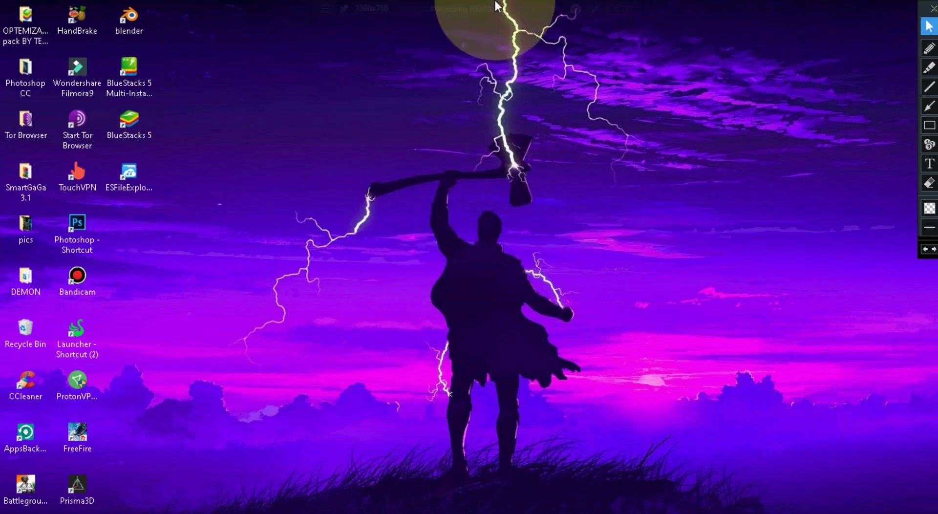
{"action": "right_click", "coordinate": [601, 113]}
{"action": "left_click", "coordinate": [641, 148]}
{"action": "left_click_drag", "start_coordinate": [337, 226], "coordinate": [285, 73]}
{"action": "left_click_drag", "start_coordinate": [243, 25], "coordinate": [277, 100]}
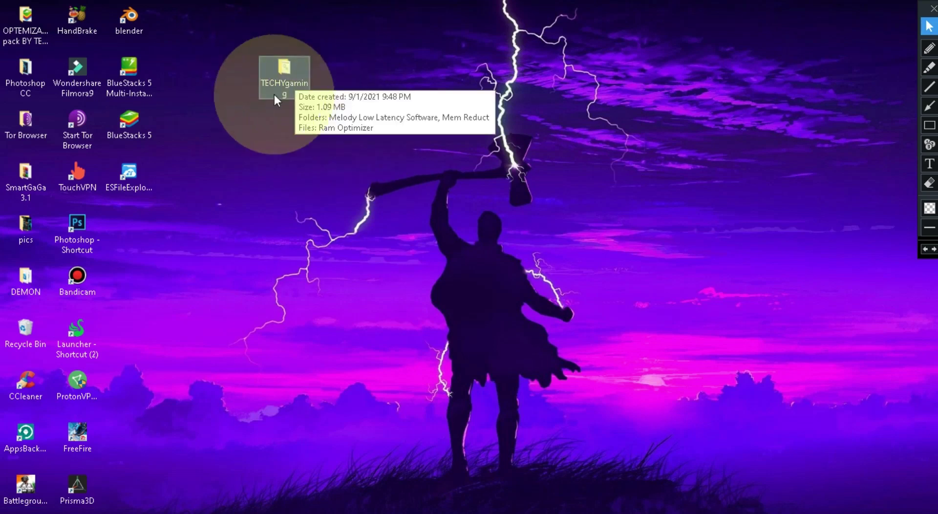
{"action": "right_click", "coordinate": [437, 78]}
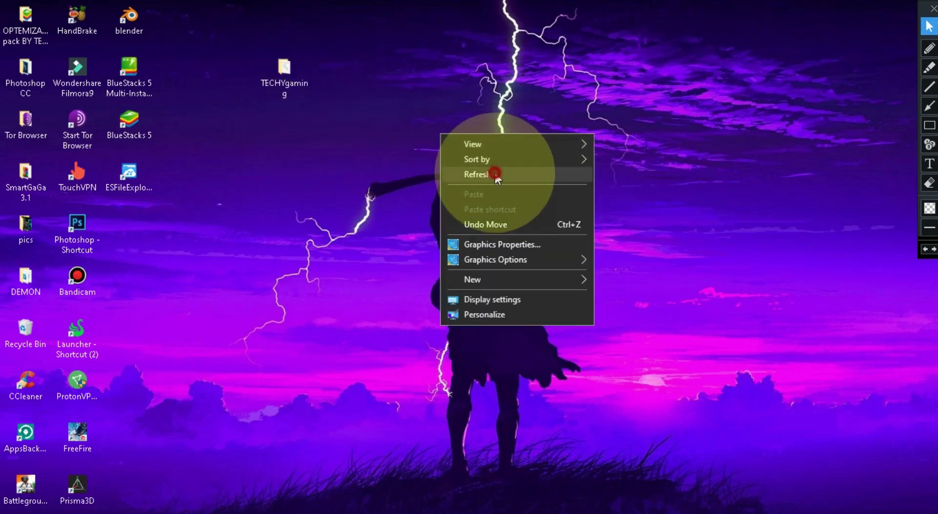
{"action": "left_click", "coordinate": [465, 119]}
Open the TECHYgaming folder and run Ram Optimizer as administrator.
{"action": "double_click", "coordinate": [304, 74]}
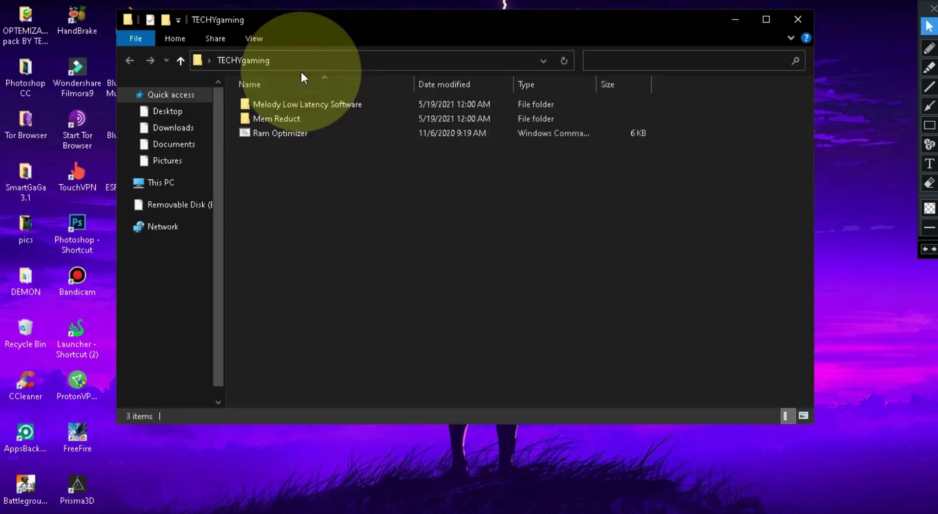
{"action": "left_click_drag", "start_coordinate": [515, 28], "coordinate": [548, 84]}
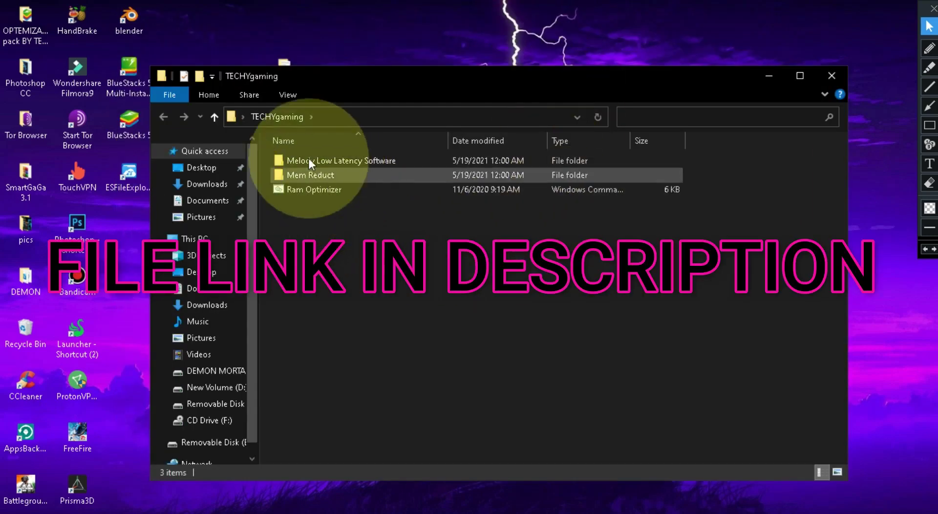
{"action": "left_click", "coordinate": [318, 189]}
{"action": "right_click", "coordinate": [336, 190]}
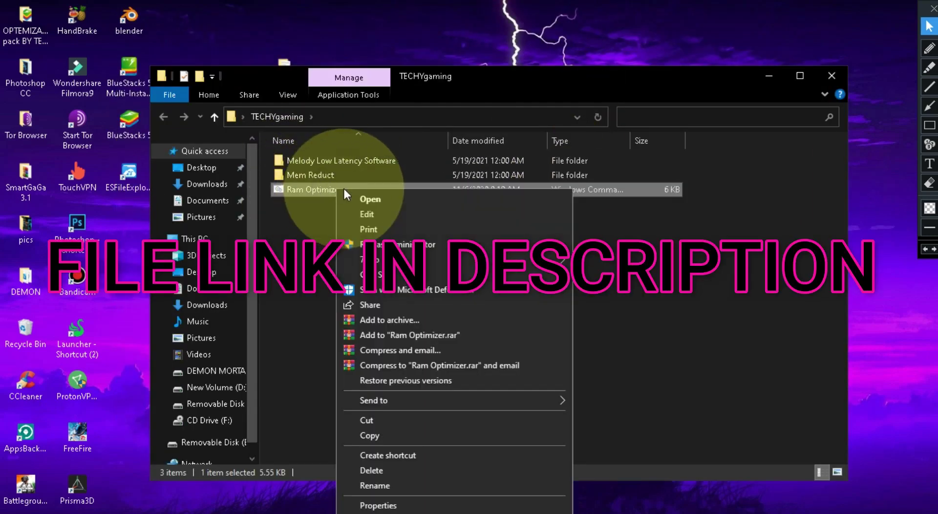
{"action": "mouse_move", "coordinate": [372, 260]}
{"action": "left_click", "coordinate": [375, 244]}
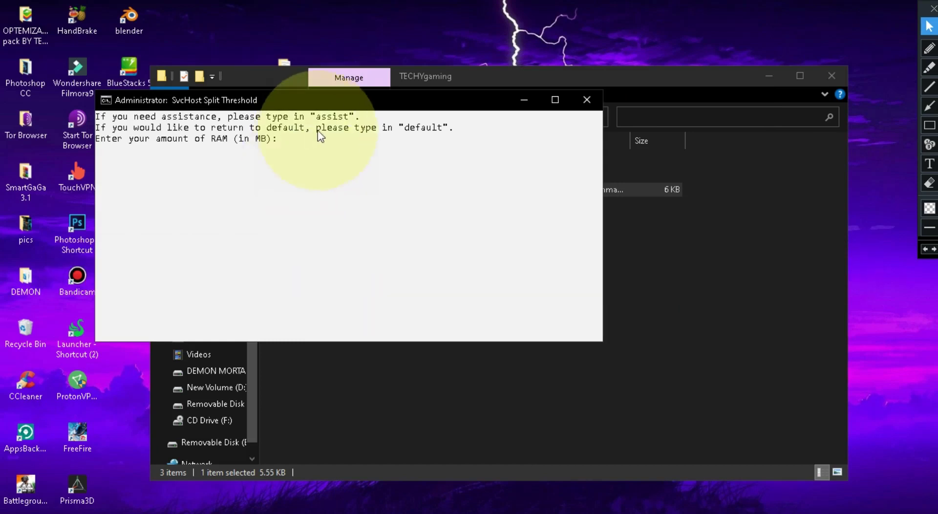
Reposition the SvcHost Split Threshold console and submit "assist" to list the values for each RAM size.
{"action": "left_click_drag", "start_coordinate": [321, 102], "coordinate": [574, 120]}
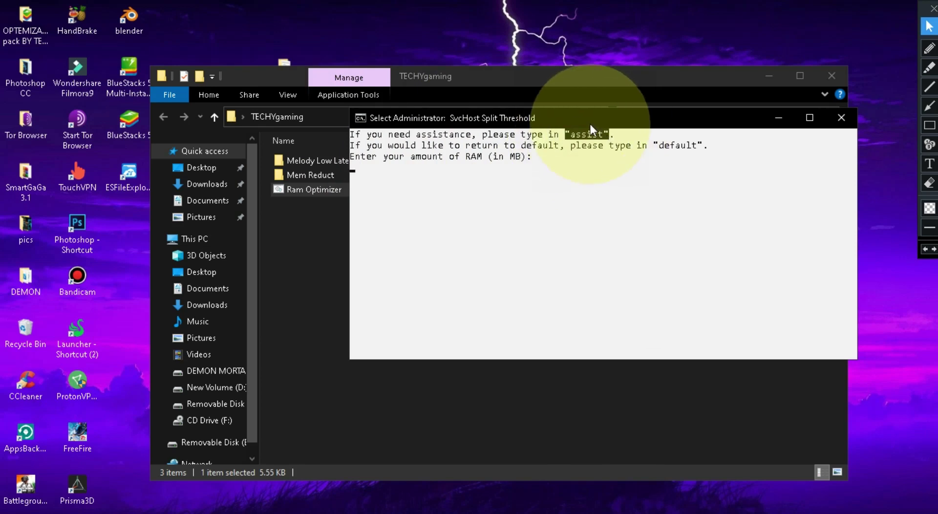
{"action": "left_click", "coordinate": [366, 170]}
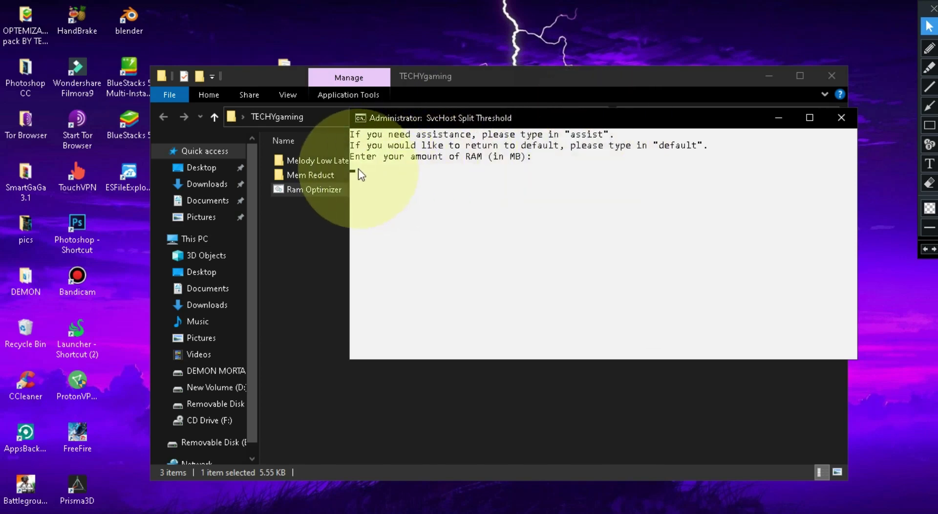
{"action": "right_click", "coordinate": [362, 175]}
{"action": "key", "text": "Return"}
Highlight the full list of RAM values in the console and individual entries for common sizes such as 4GB and 8GB.
{"action": "left_click_drag", "start_coordinate": [326, 133], "coordinate": [547, 239]}
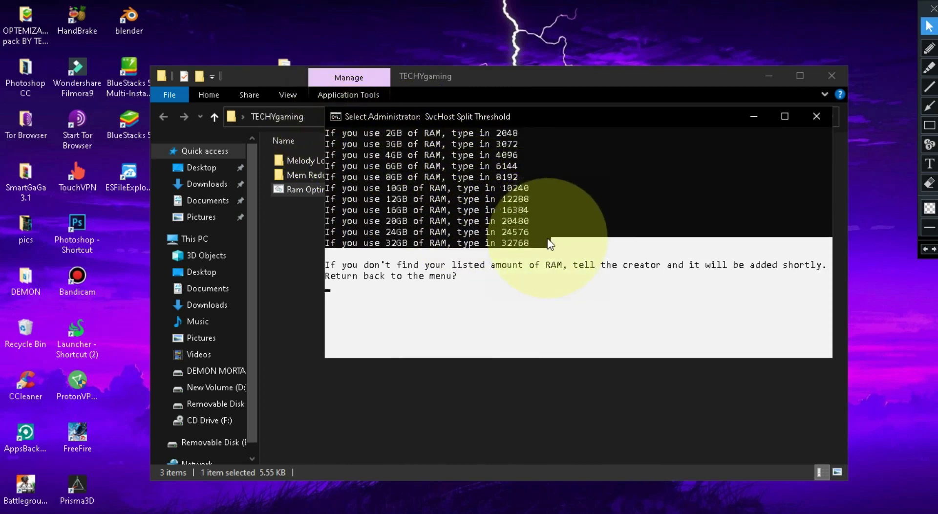
{"action": "left_click_drag", "start_coordinate": [387, 154], "coordinate": [523, 155]}
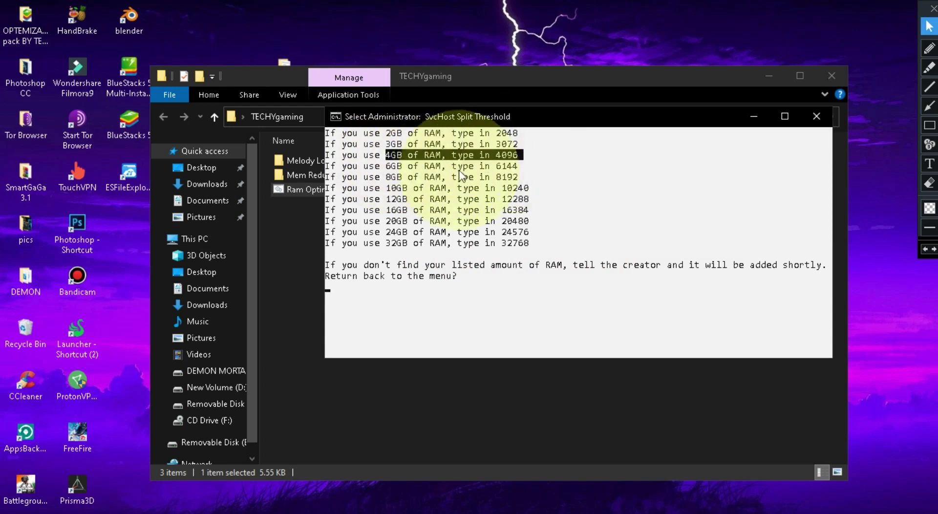
{"action": "left_click_drag", "start_coordinate": [381, 166], "coordinate": [517, 166]}
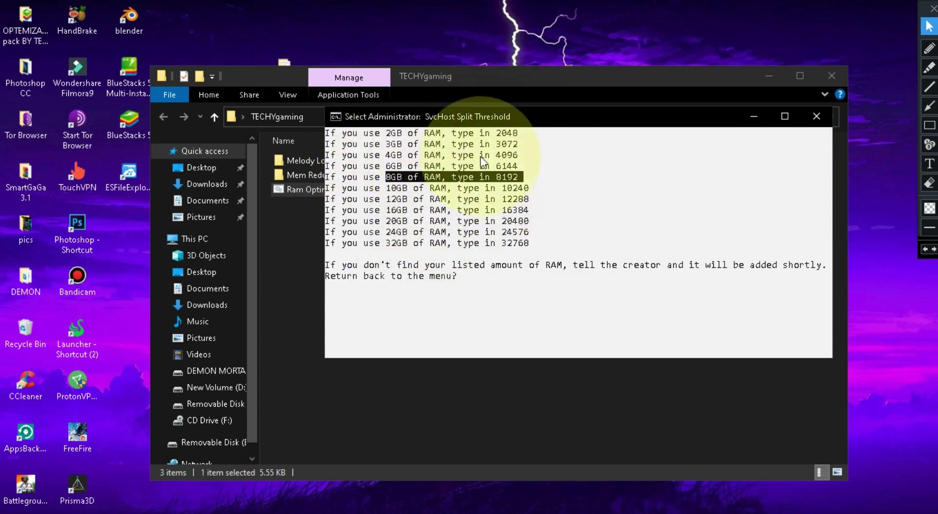
Return from the list of RAM values to the SvcHost Split Threshold menu and submit 4096 as the RAM amount in MB.
{"action": "left_click_drag", "start_coordinate": [496, 155], "coordinate": [517, 155]}
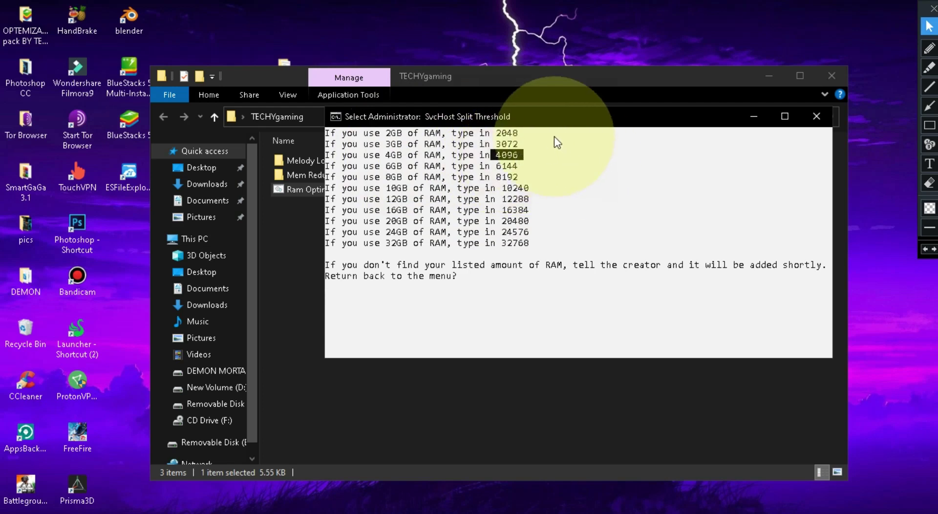
{"action": "key", "text": "Return"}
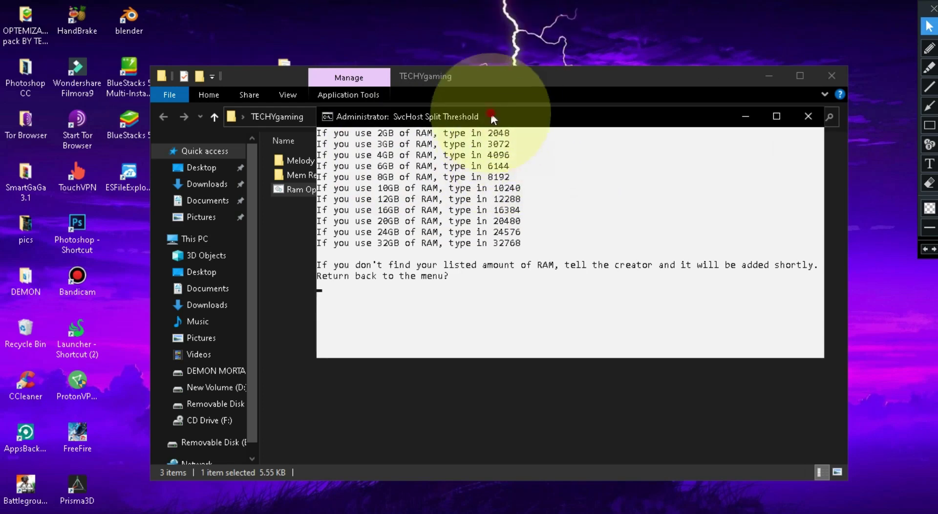
{"action": "left_click_drag", "start_coordinate": [491, 113], "coordinate": [473, 109]}
{"action": "type", "text": "yes"}
{"action": "key", "text": "Return"}
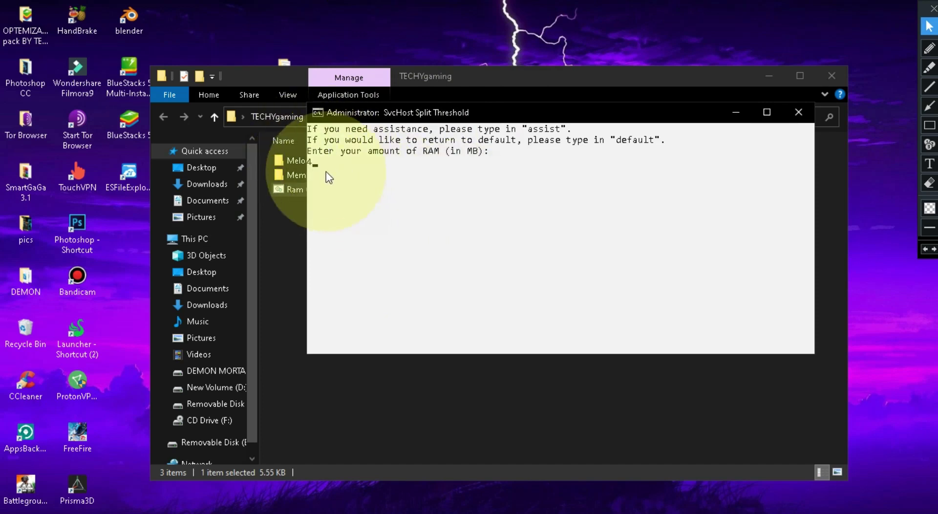
{"action": "key", "text": "Return"}
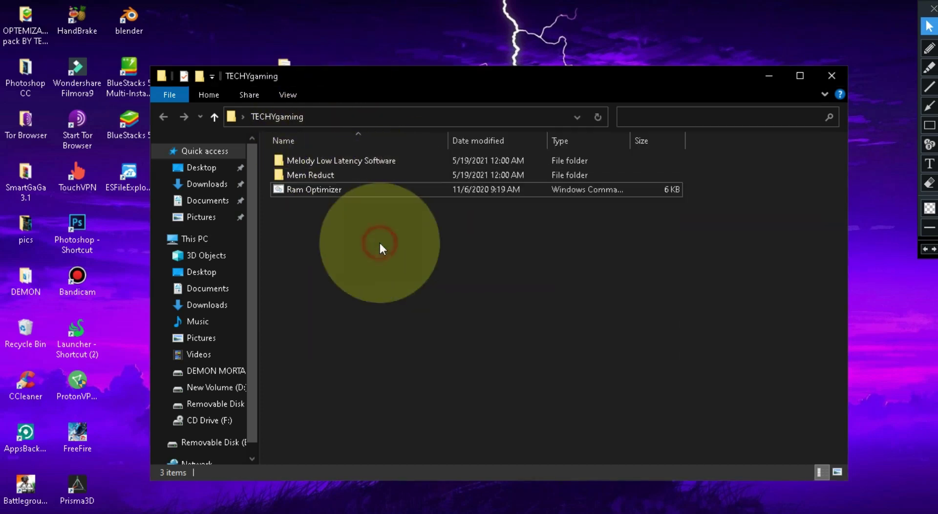
Refresh the TECHYgaming folder and open its Mem Reduct subfolder.
{"action": "right_click", "coordinate": [396, 247]}
{"action": "left_click", "coordinate": [424, 302]}
{"action": "left_click", "coordinate": [313, 176]}
{"action": "double_click", "coordinate": [391, 175]}
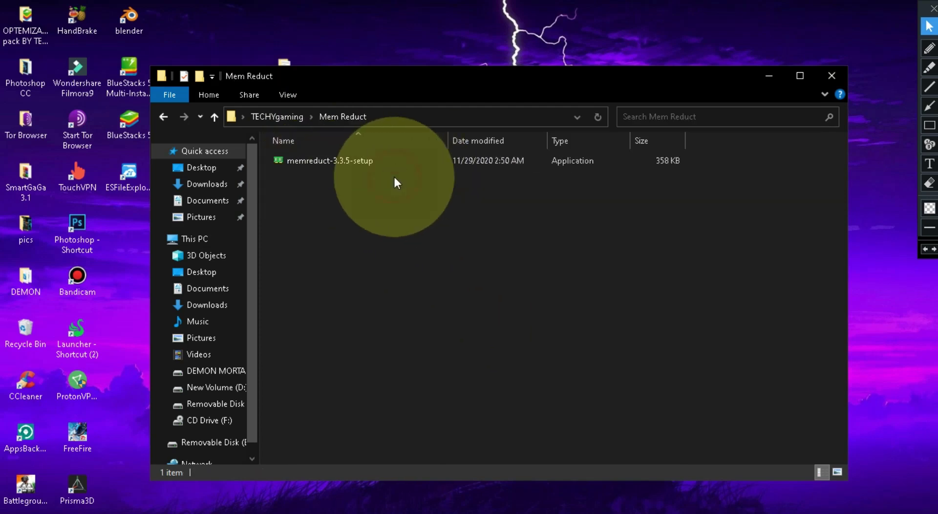
Run memreduct-3.3.5-setup as administrator, continue through the license agreement to the install location, and cancel the setup.
{"action": "right_click", "coordinate": [334, 160]}
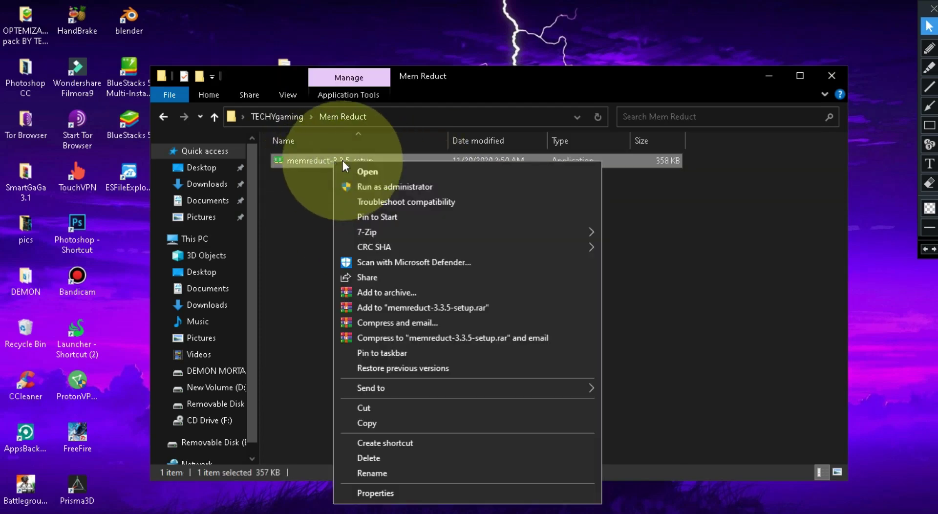
{"action": "left_click", "coordinate": [374, 187]}
{"action": "left_click", "coordinate": [558, 383]}
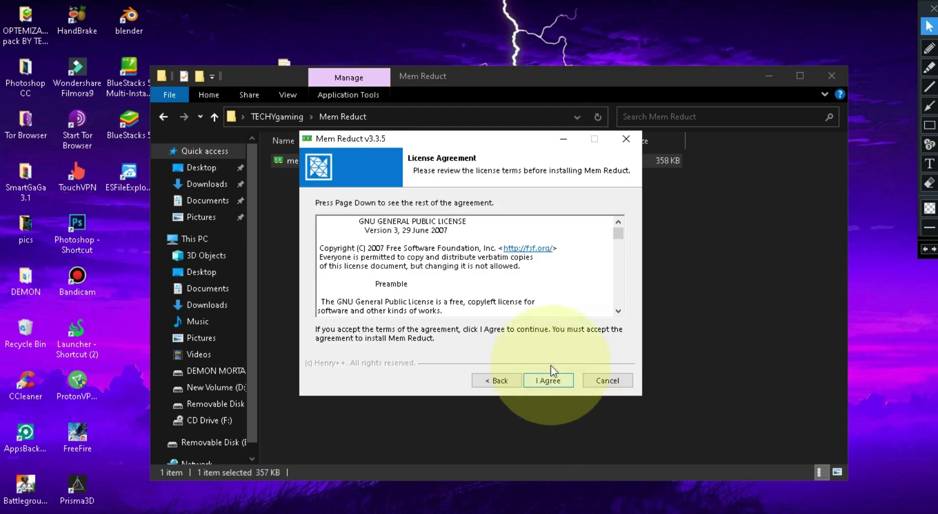
{"action": "left_click", "coordinate": [560, 381]}
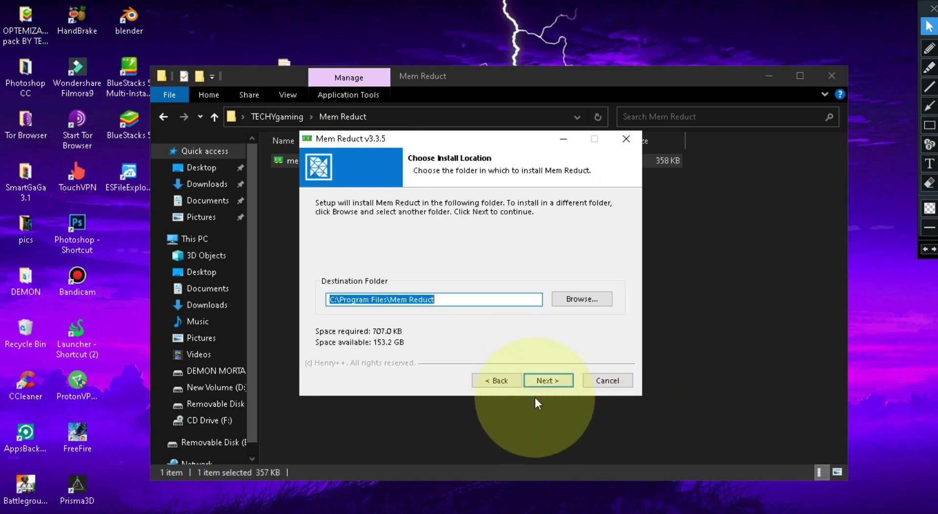
{"action": "left_click", "coordinate": [590, 384]}
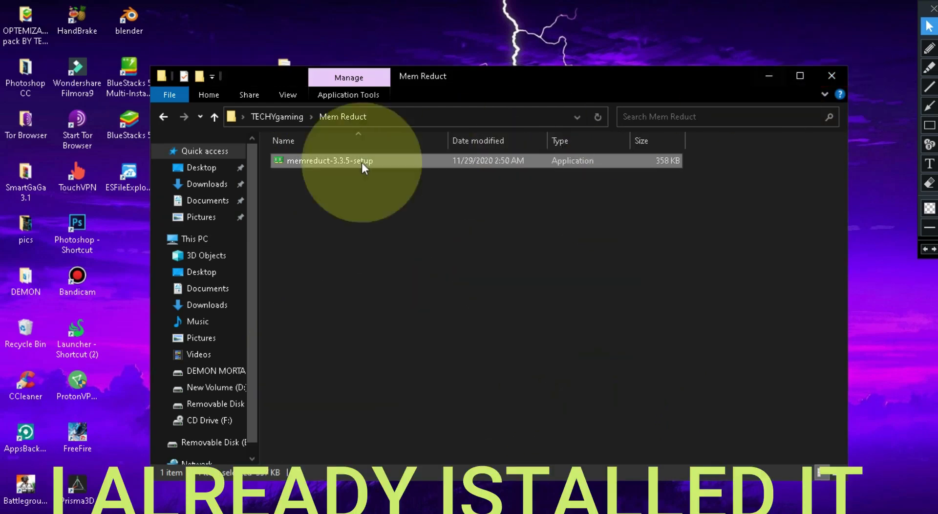
Search Windows for "mem red" and open the installed Mem Reduct app.
{"action": "left_click", "coordinate": [41, 499]}
{"action": "type", "text": "mem red"}
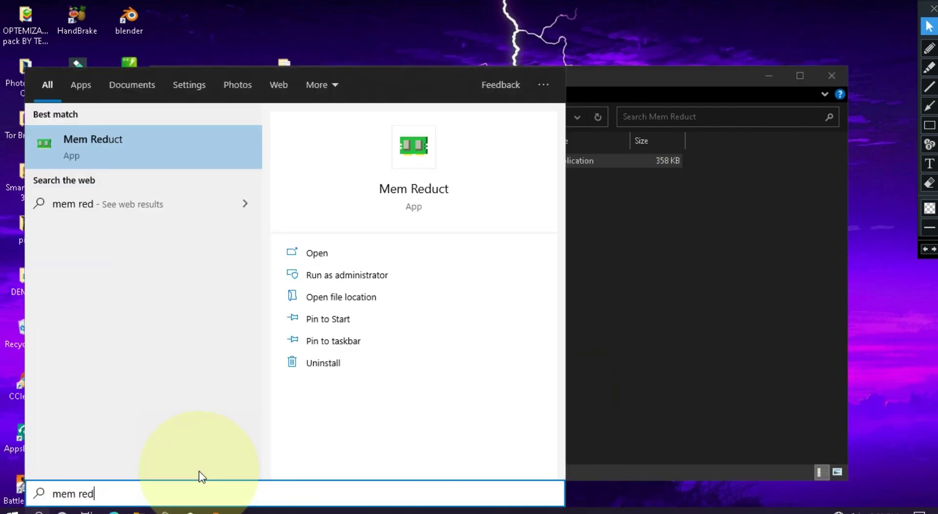
{"action": "left_click", "coordinate": [339, 254]}
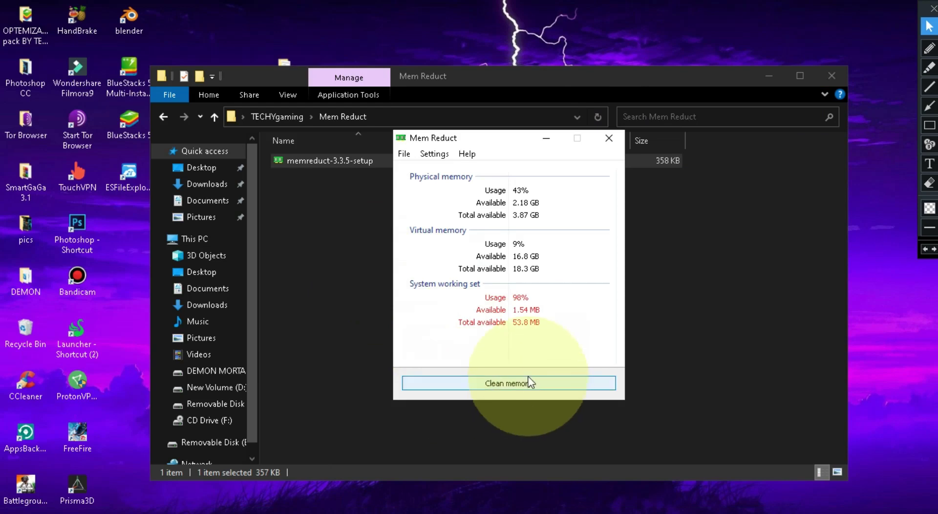
Turn off the periodic check for updates in Mem Reduct's general settings and close the settings.
{"action": "left_click", "coordinate": [406, 154]}
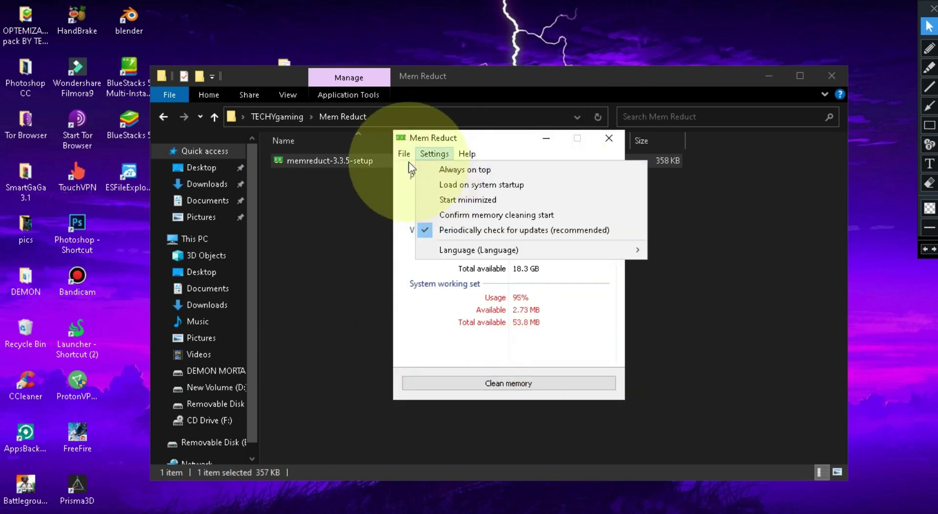
{"action": "left_click", "coordinate": [425, 169]}
{"action": "left_click", "coordinate": [344, 160]}
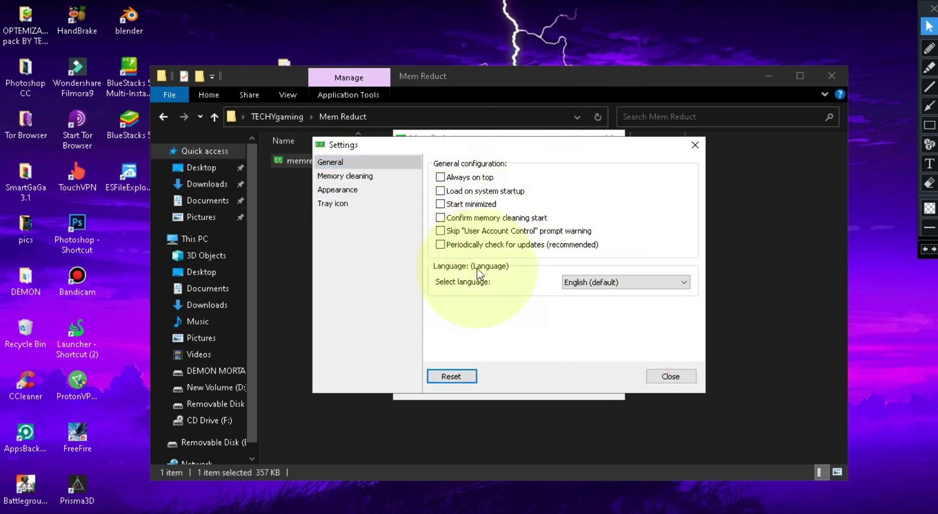
{"action": "left_click", "coordinate": [655, 381]}
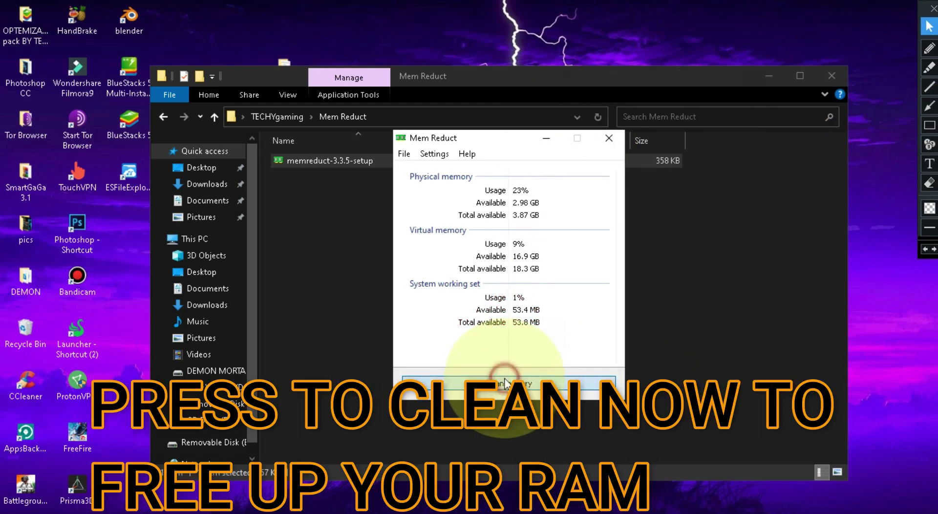
Clean the memory repeatedly with Mem Reduct, then close its window.
{"action": "left_click", "coordinate": [505, 384]}
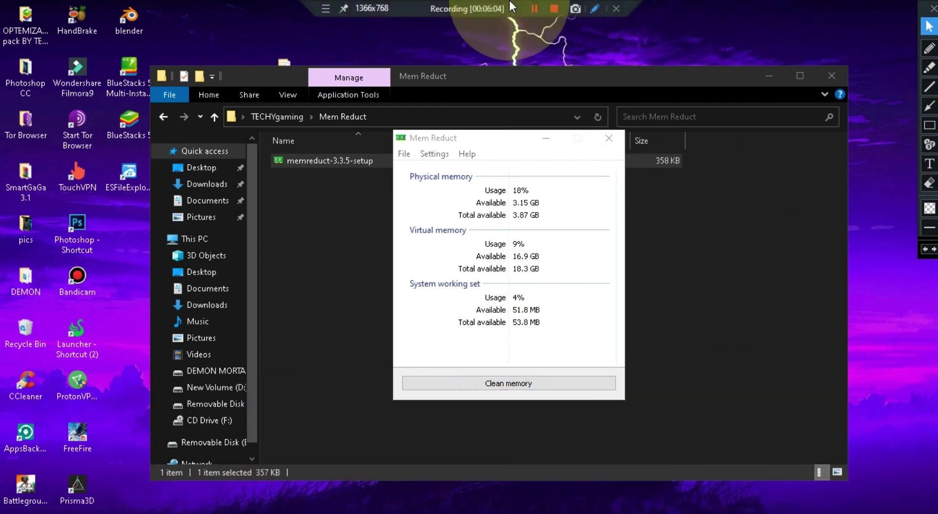
{"action": "left_click", "coordinate": [517, 372]}
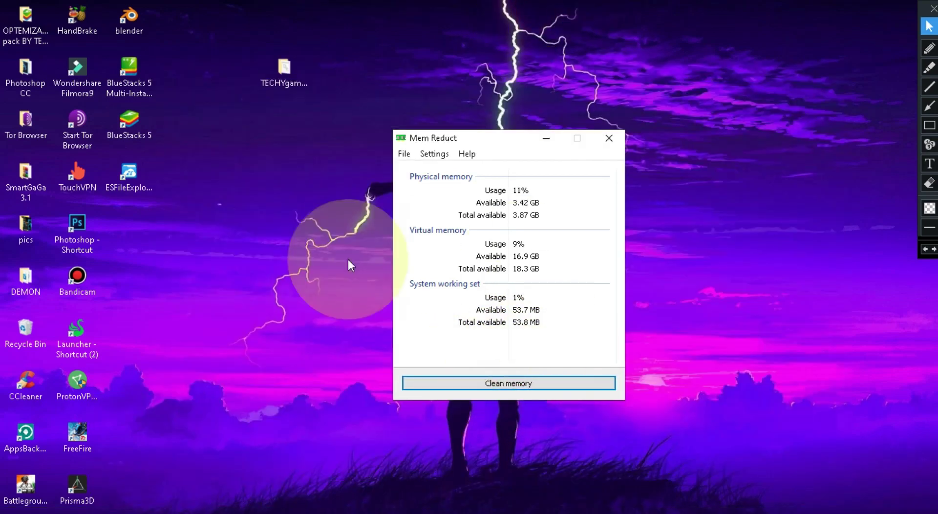
{"action": "right_click", "coordinate": [699, 152]}
{"action": "left_click", "coordinate": [615, 141]}
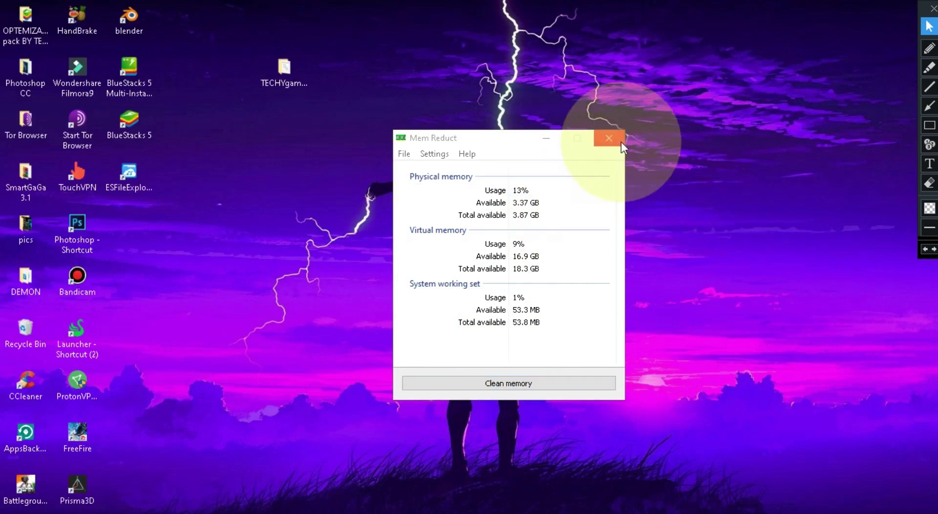
{"action": "left_click", "coordinate": [611, 139]}
Run MelodysLowLatencyUI_v2dot7 as administrator from the Melody Low Latency Software folder, with Low Latency Mode and Timer Res enabled.
{"action": "double_click", "coordinate": [287, 74]}
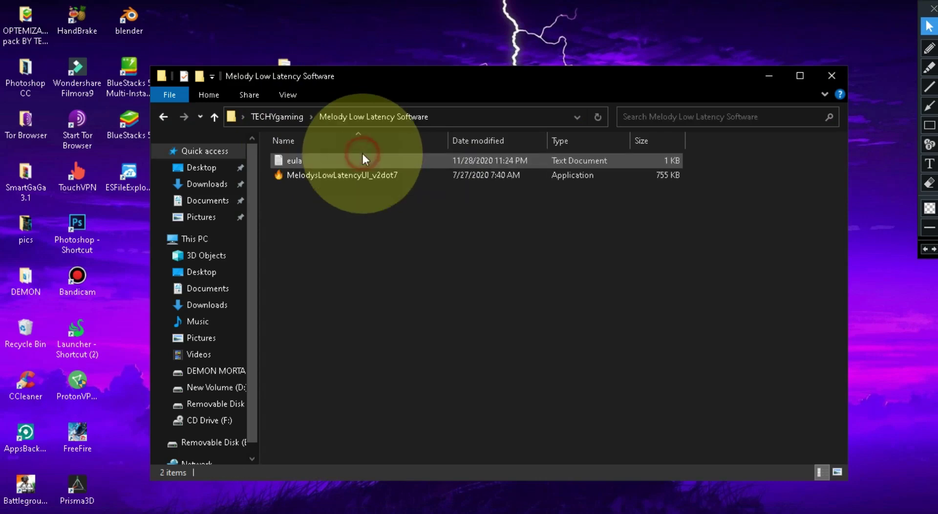
{"action": "left_click", "coordinate": [359, 177]}
{"action": "right_click", "coordinate": [359, 177]}
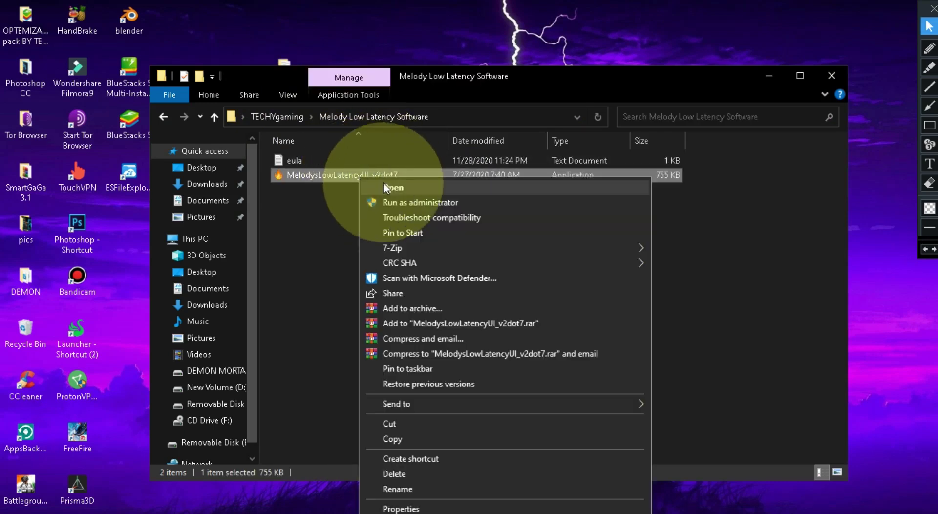
{"action": "left_click", "coordinate": [398, 209]}
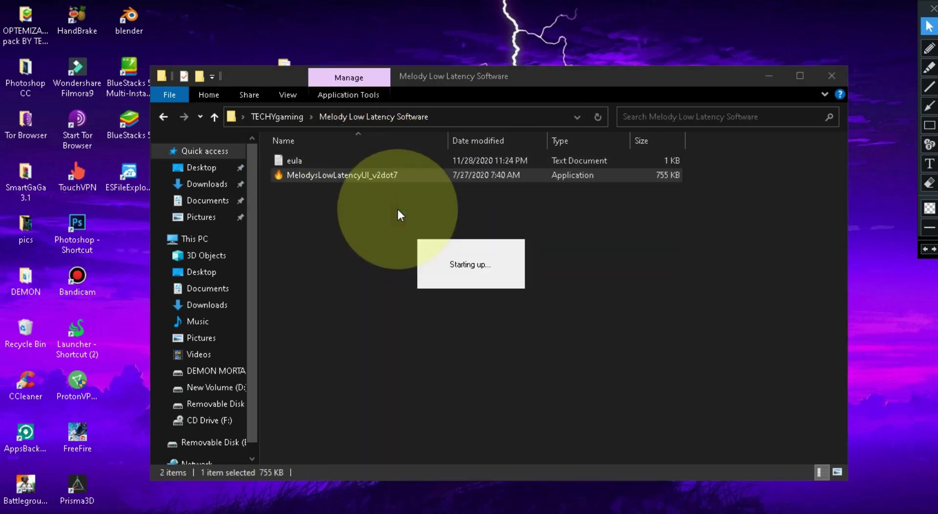
{"action": "left_click_drag", "start_coordinate": [443, 222], "coordinate": [461, 224]}
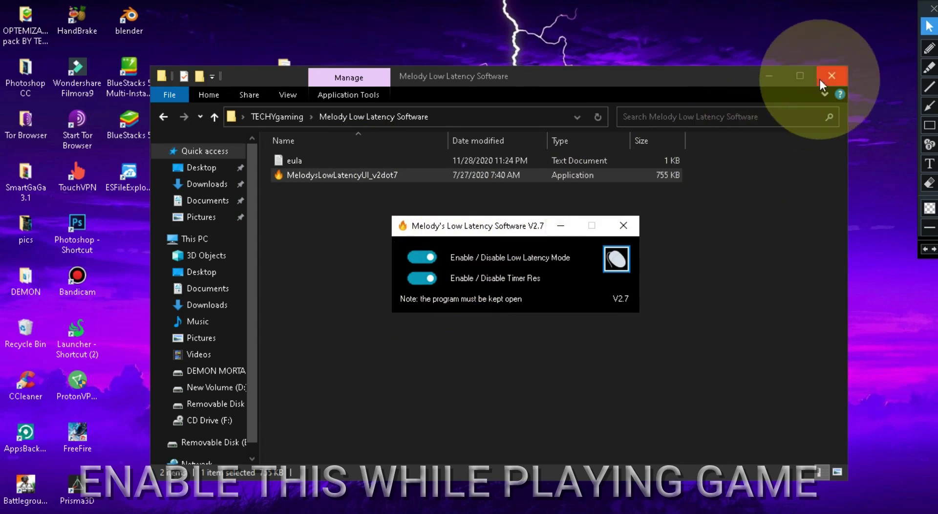
Close the Melody Low Latency Software folder and refresh the desktop, leaving the low latency program open.
{"action": "left_click", "coordinate": [832, 76]}
{"action": "right_click", "coordinate": [466, 121]}
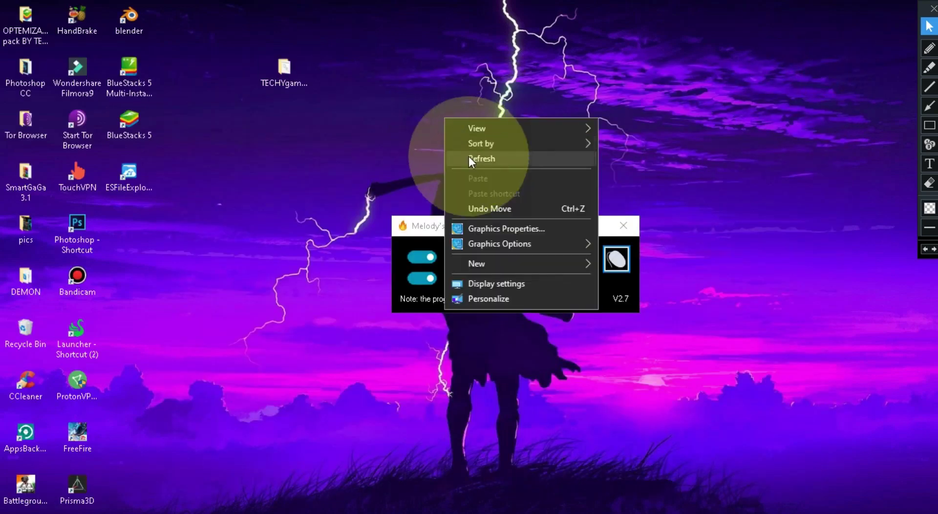
{"action": "left_click", "coordinate": [477, 159]}
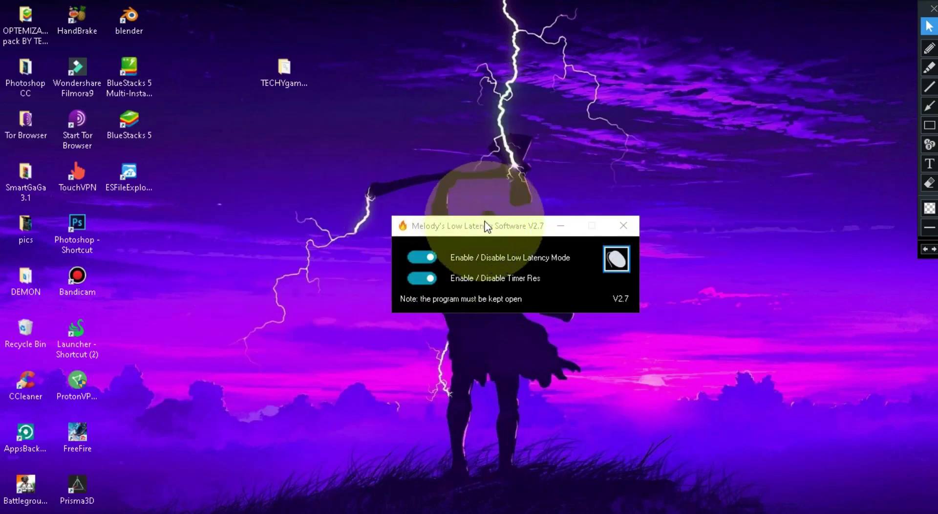
Open the compatibility settings in the properties of the BlueStacks 5 desktop shortcut.
{"action": "right_click", "coordinate": [135, 122]}
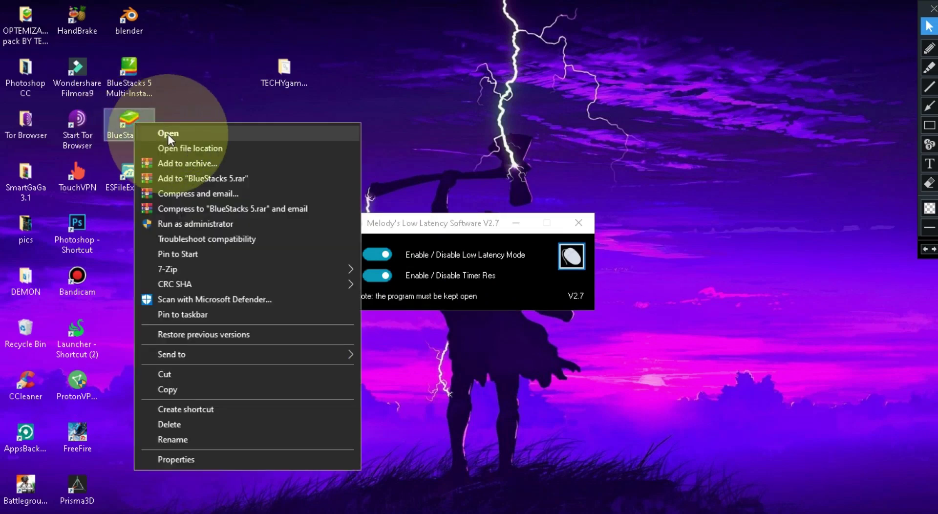
{"action": "left_click", "coordinate": [198, 458]}
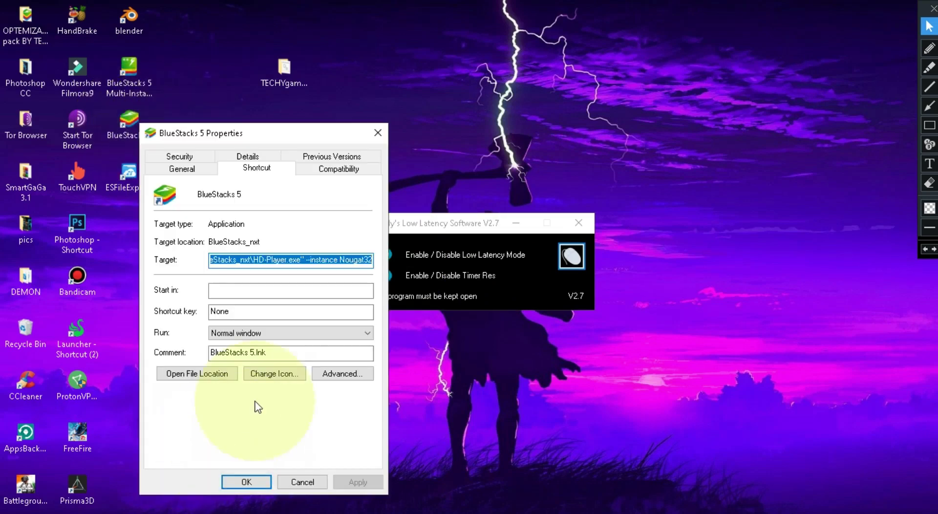
{"action": "left_click_drag", "start_coordinate": [340, 144], "coordinate": [588, 114]}
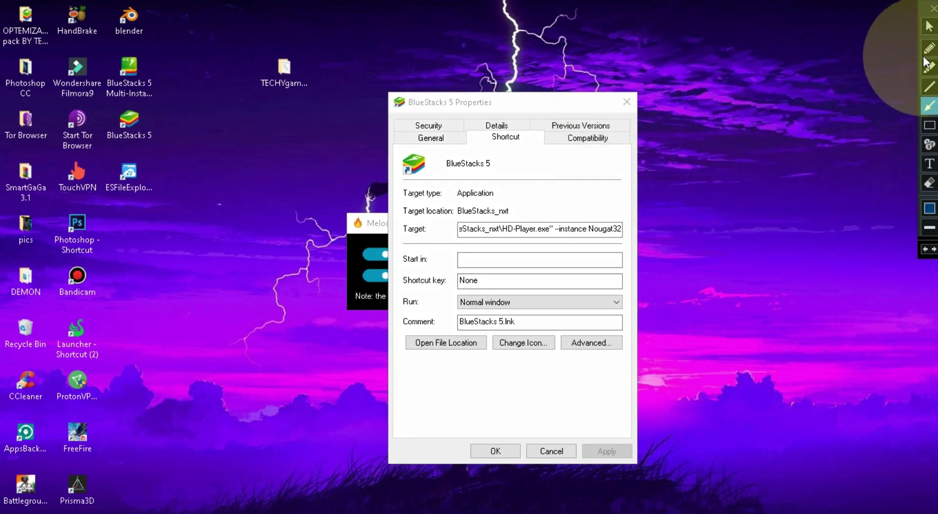
{"action": "left_click", "coordinate": [929, 26]}
{"action": "left_click", "coordinate": [564, 139]}
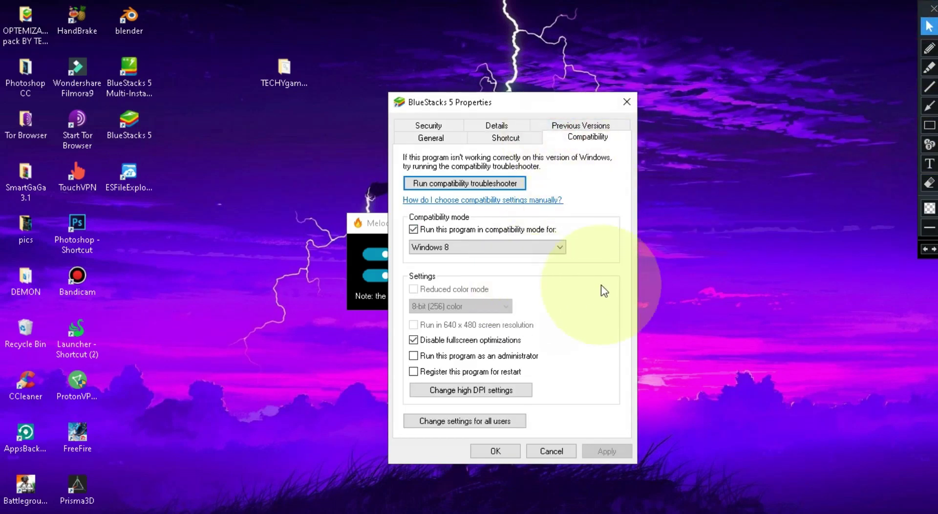
Point out the compatibility mode and Disable fullscreen optimizations options with on-screen annotations, and clear the annotations.
{"action": "left_click", "coordinate": [930, 125]}
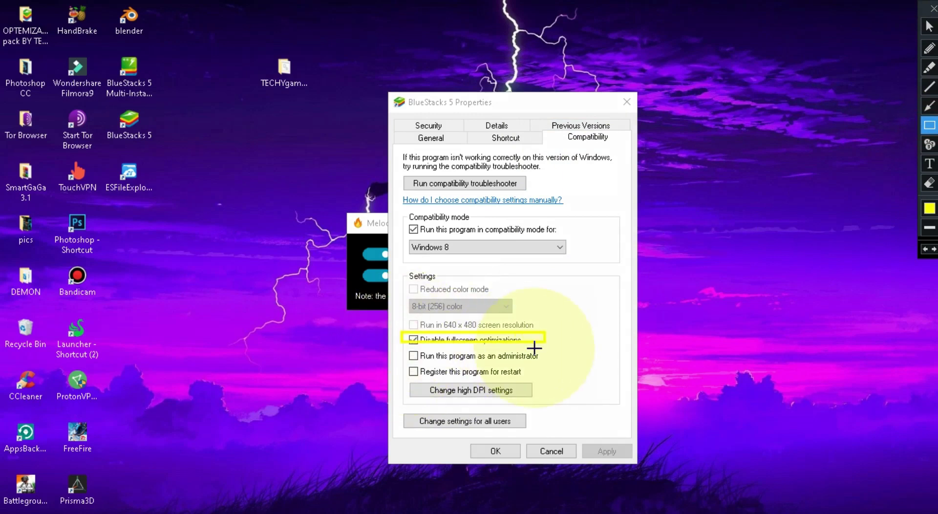
{"action": "left_click", "coordinate": [929, 105]}
{"action": "left_click_drag", "start_coordinate": [552, 269], "coordinate": [457, 233]}
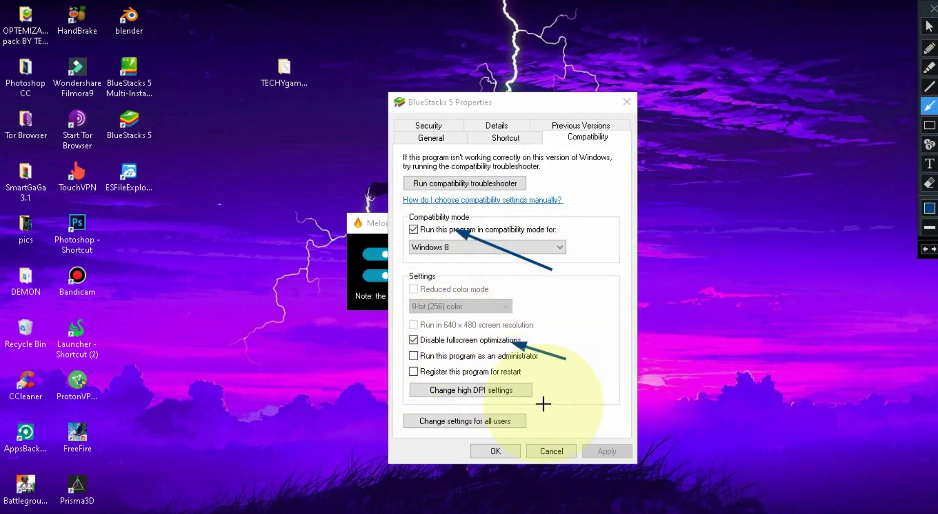
{"action": "left_click", "coordinate": [930, 26]}
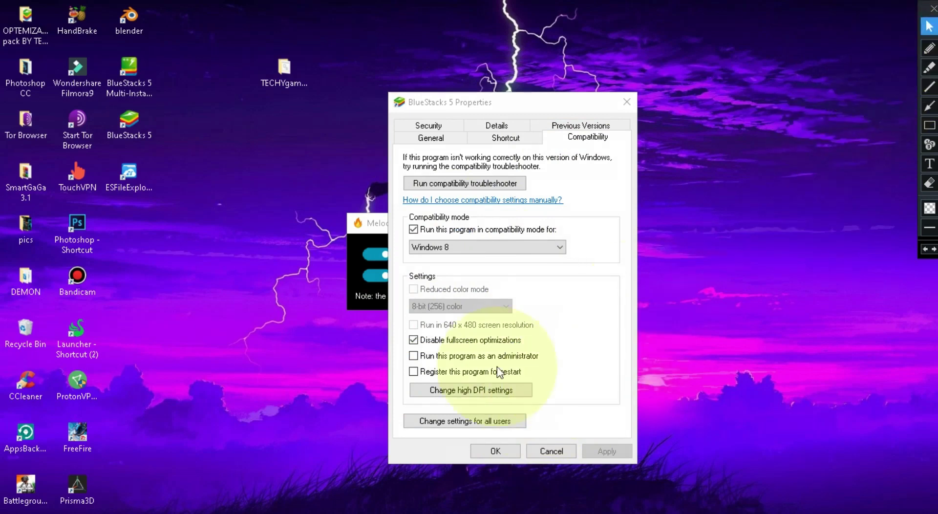
Set the BlueStacks 5 high DPI scaling override to System (Enhanced) and apply the shortcut's properties.
{"action": "left_click", "coordinate": [474, 390]}
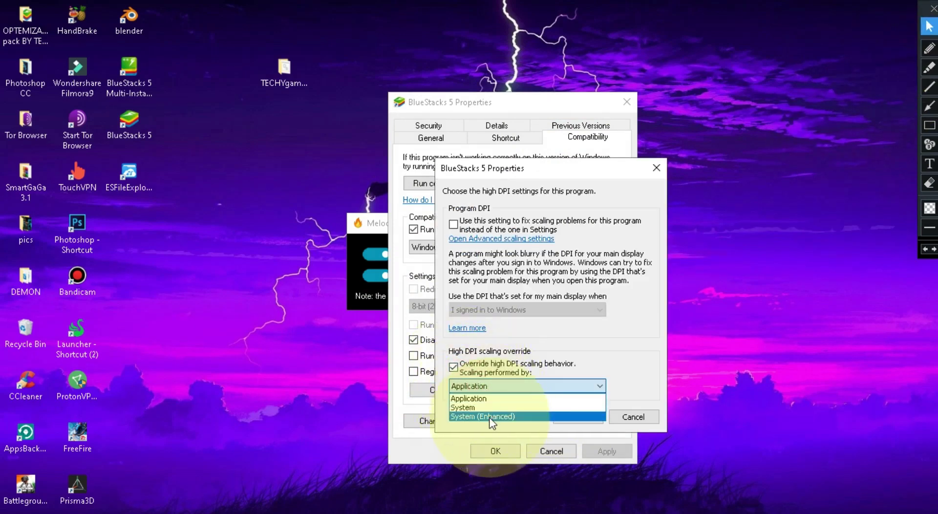
{"action": "left_click", "coordinate": [484, 387]}
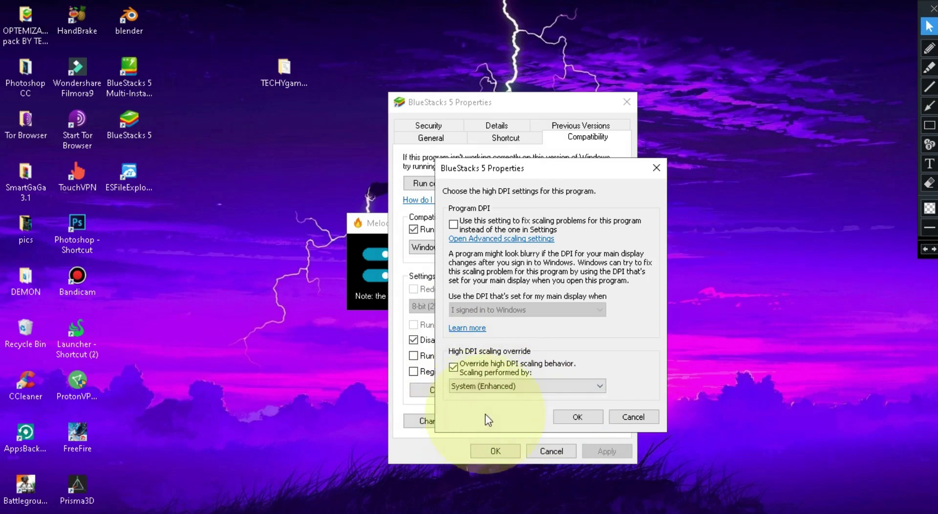
{"action": "left_click", "coordinate": [566, 418]}
{"action": "left_click", "coordinate": [605, 452]}
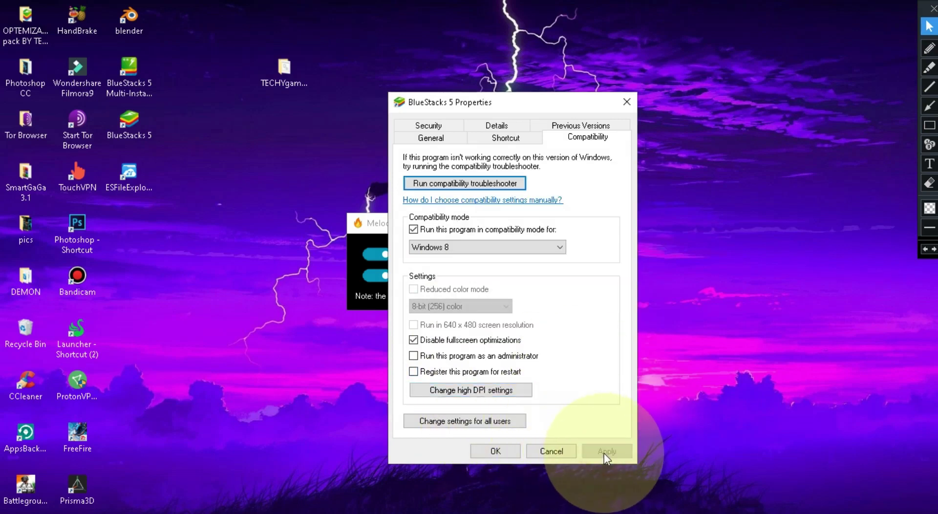
{"action": "left_click", "coordinate": [512, 451]}
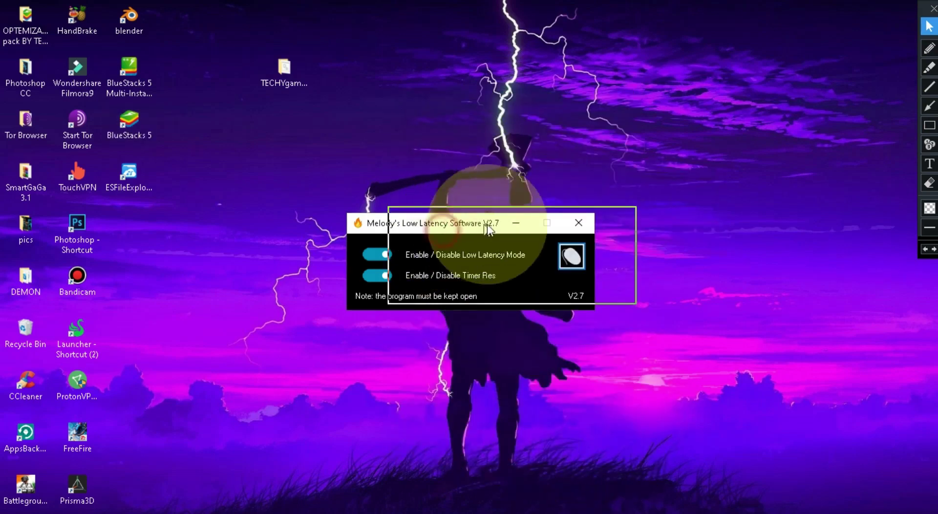
Move the Melody's Low Latency Software window aside and launch BlueStacks 5 from its desktop shortcut.
{"action": "left_click_drag", "start_coordinate": [488, 224], "coordinate": [574, 214]}
{"action": "right_click", "coordinate": [147, 129]}
{"action": "left_click", "coordinate": [181, 141]}
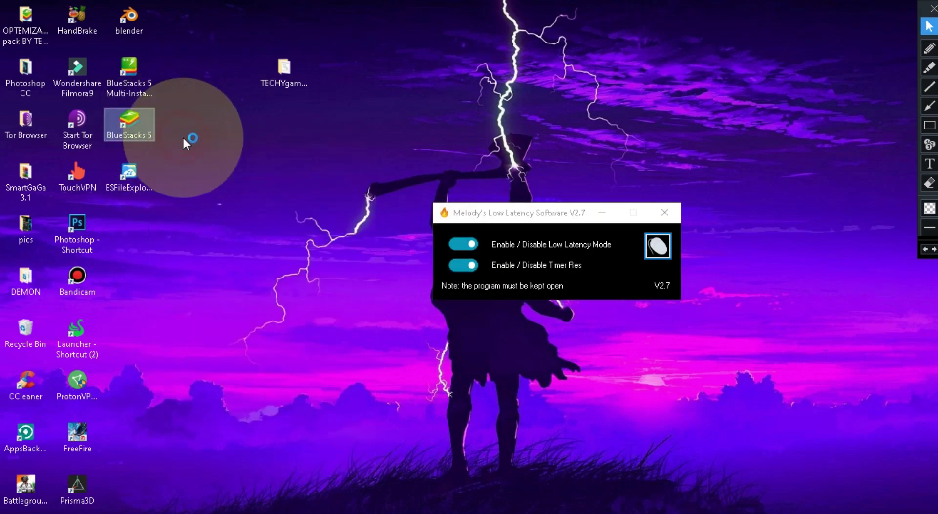
Refresh the desktop twice while BlueStacks 5 starts.
{"action": "right_click", "coordinate": [185, 139]}
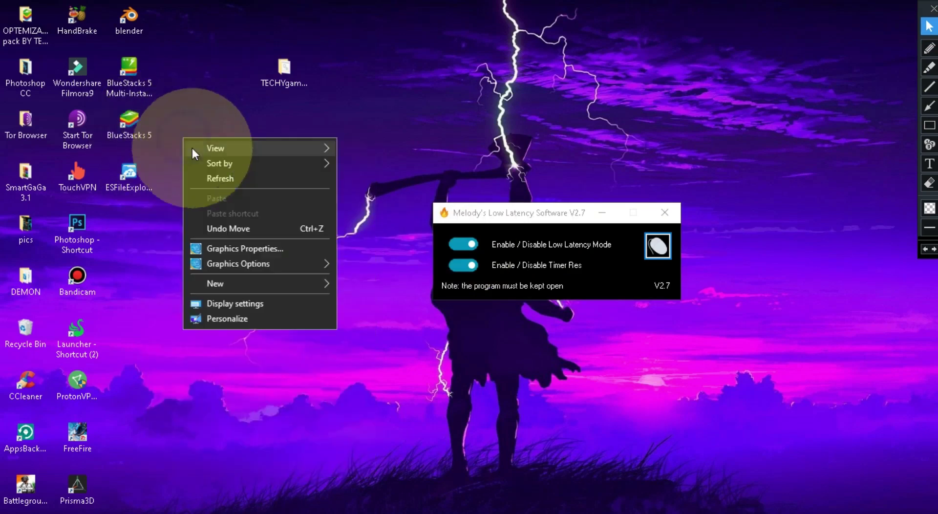
{"action": "left_click", "coordinate": [208, 179]}
{"action": "right_click", "coordinate": [202, 139]}
{"action": "left_click", "coordinate": [210, 179]}
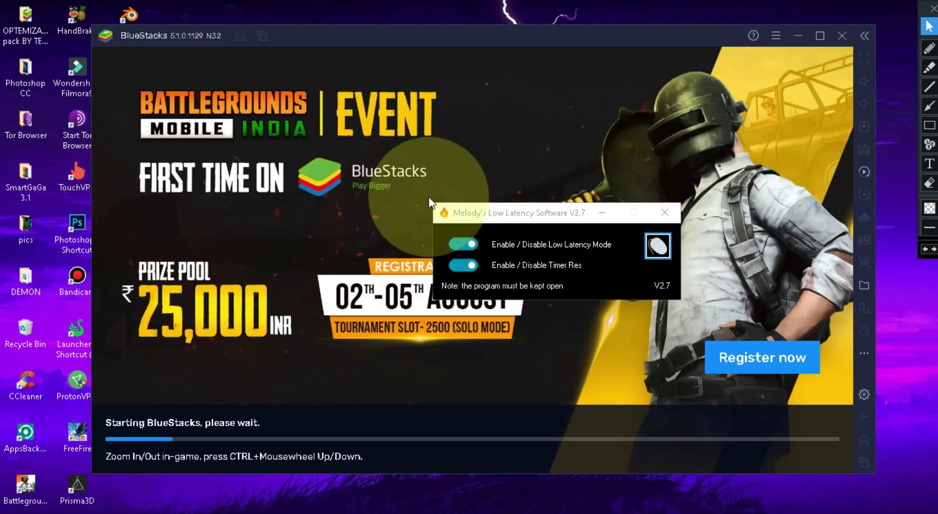
Open the BlueStacks performance settings and select Medium (2 Cores) for the CPU allocation.
{"action": "left_click", "coordinate": [773, 35]}
{"action": "left_click", "coordinate": [737, 60]}
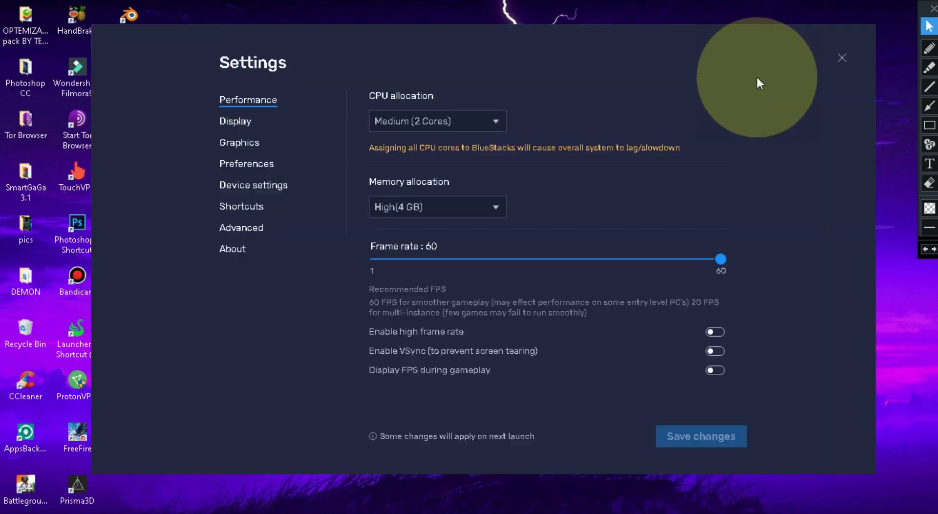
{"action": "left_click", "coordinate": [474, 120]}
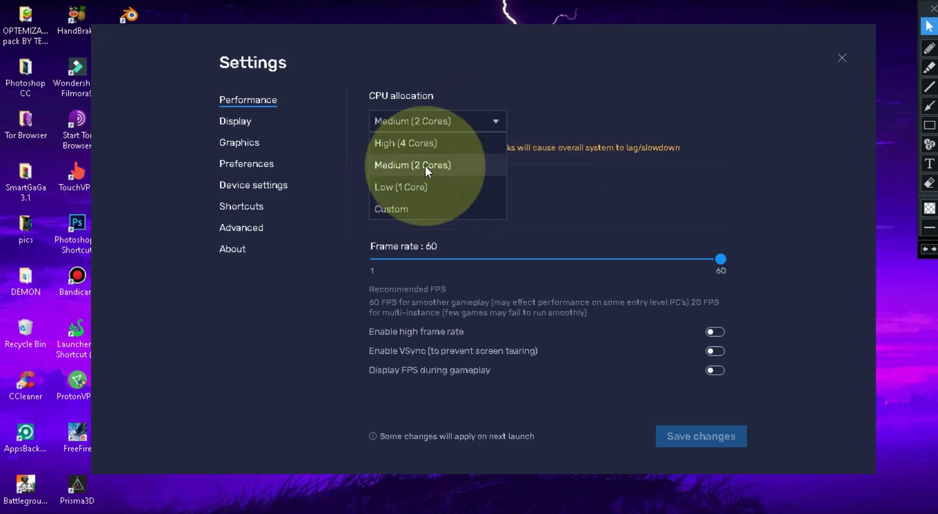
{"action": "left_click", "coordinate": [425, 166]}
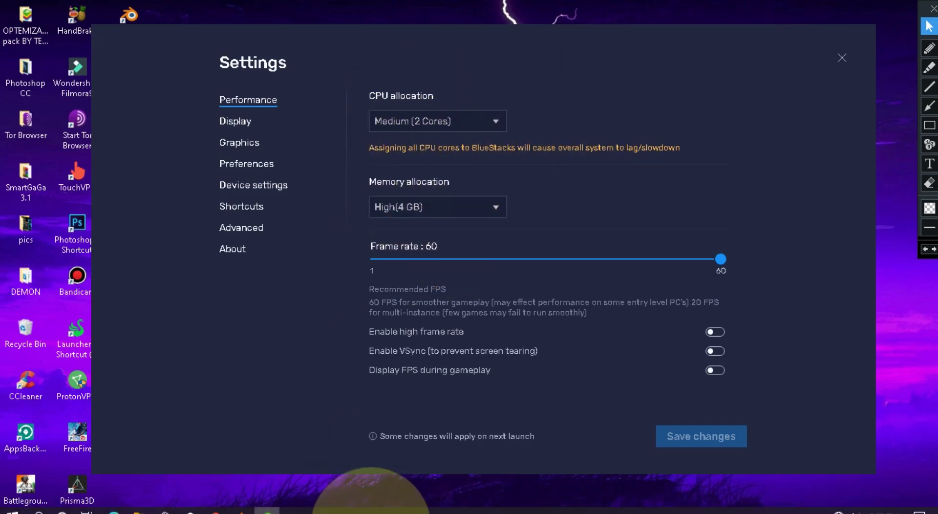
Bring up the CPU performance details in Task Manager beside the BlueStacks settings to check the processor's cores.
{"action": "left_click", "coordinate": [412, 511]}
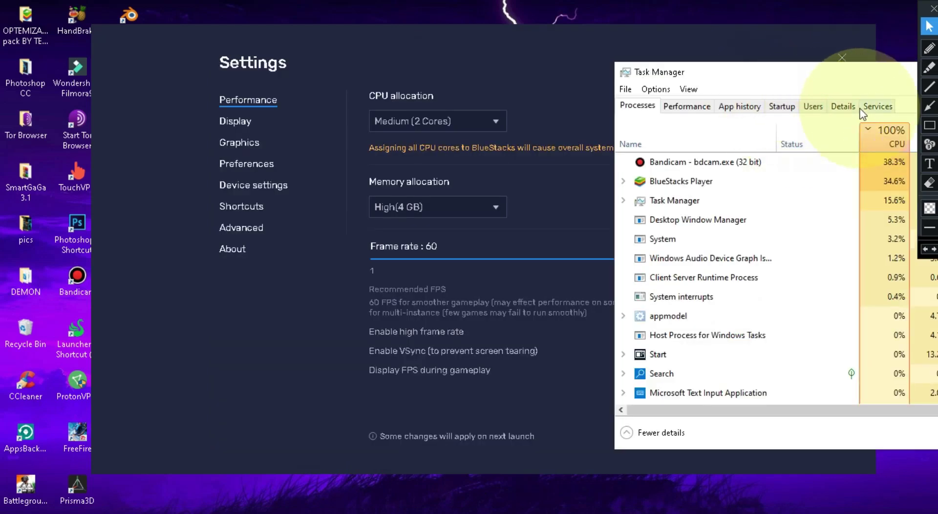
{"action": "left_click", "coordinate": [687, 106]}
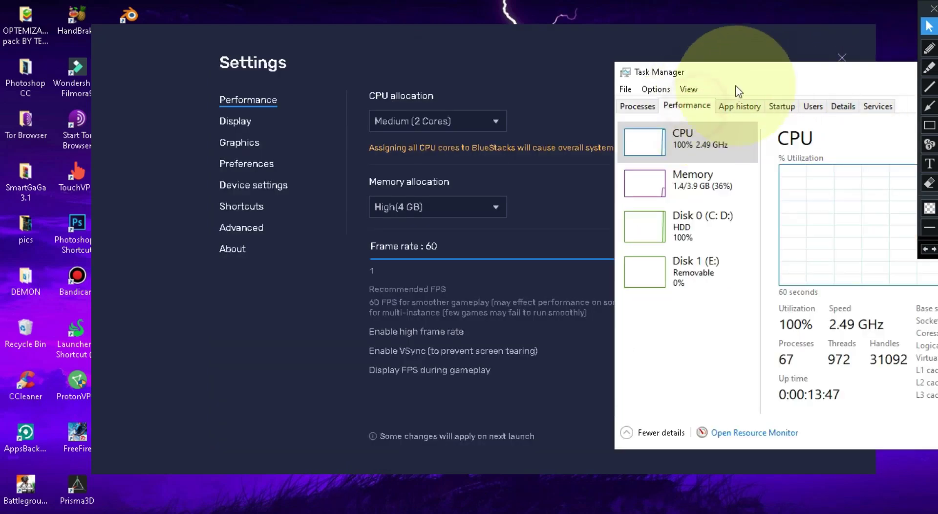
{"action": "left_click_drag", "start_coordinate": [612, 60], "coordinate": [762, 17]}
{"action": "left_click_drag", "start_coordinate": [815, 29], "coordinate": [1, 39]}
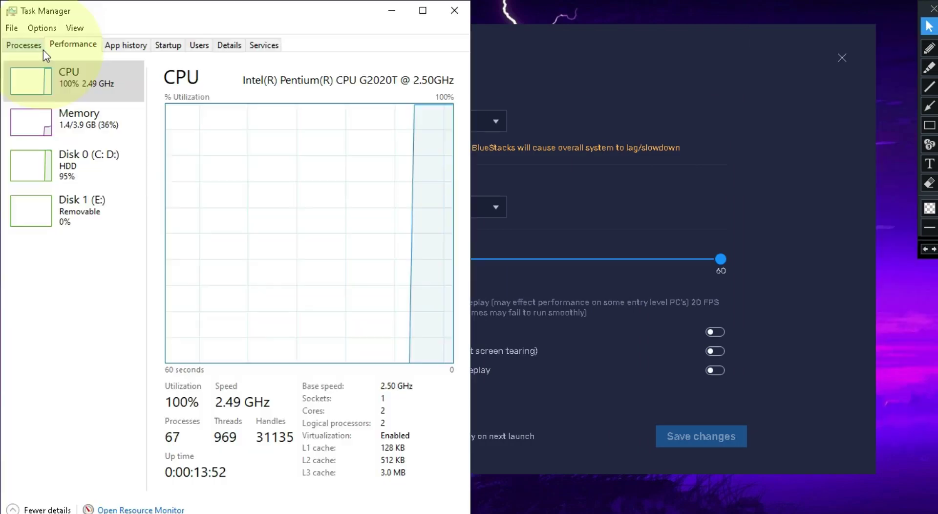
{"action": "left_click", "coordinate": [528, 59]}
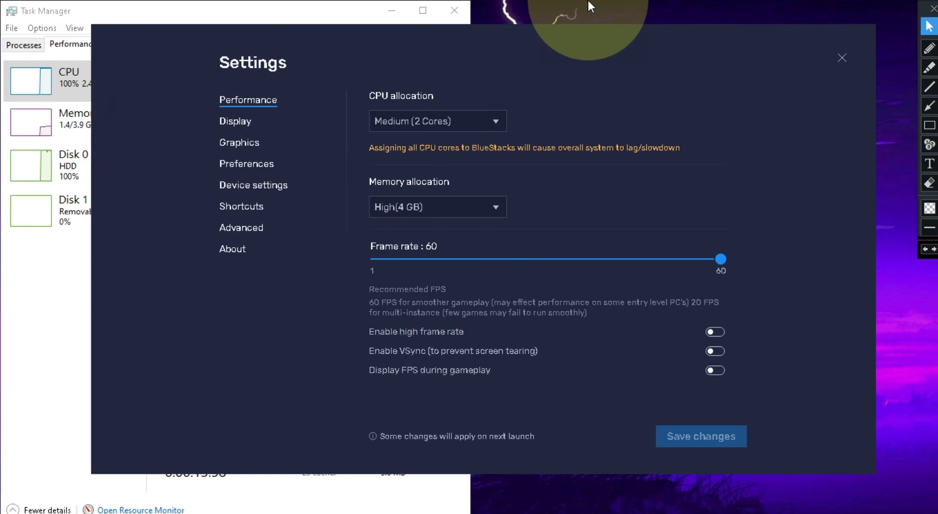
Close the BlueStacks settings and reopen them in a smaller window placed beside Task Manager.
{"action": "left_click", "coordinate": [843, 58]}
{"action": "left_click", "coordinate": [850, 51]}
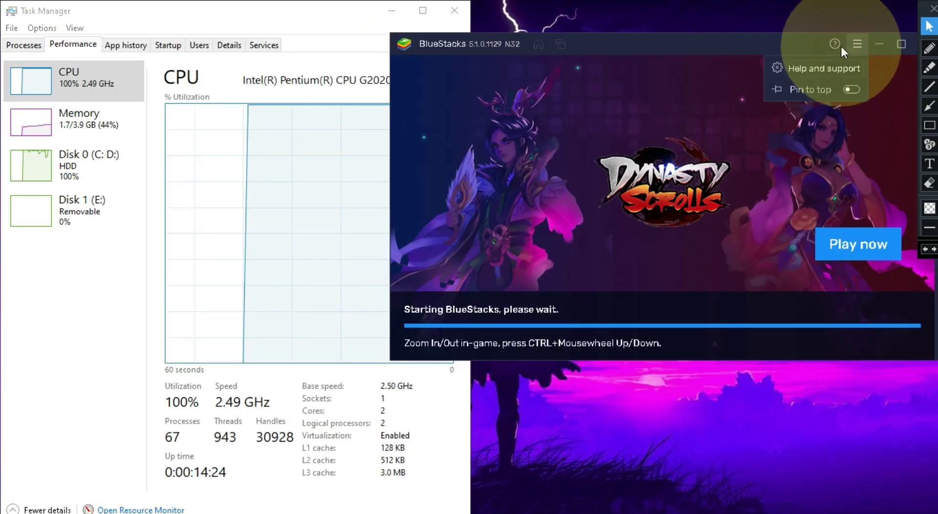
{"action": "left_click", "coordinate": [831, 69]}
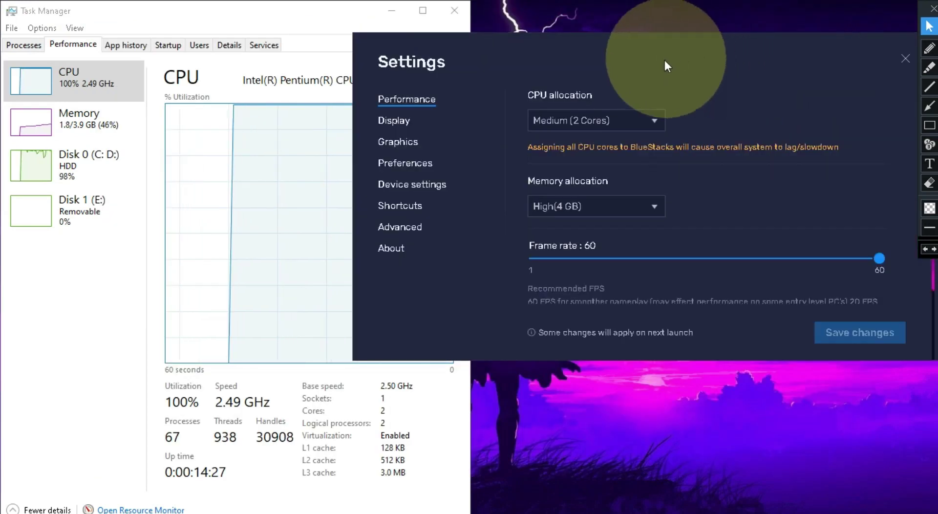
Mark the processor's core count in Task Manager, clear the annotation, and keep the CPU allocation at Medium (2 Cores).
{"action": "left_click", "coordinate": [651, 120]}
{"action": "left_click", "coordinate": [647, 155]}
{"action": "left_click", "coordinate": [930, 106]}
{"action": "left_click_drag", "start_coordinate": [509, 423], "coordinate": [404, 408]}
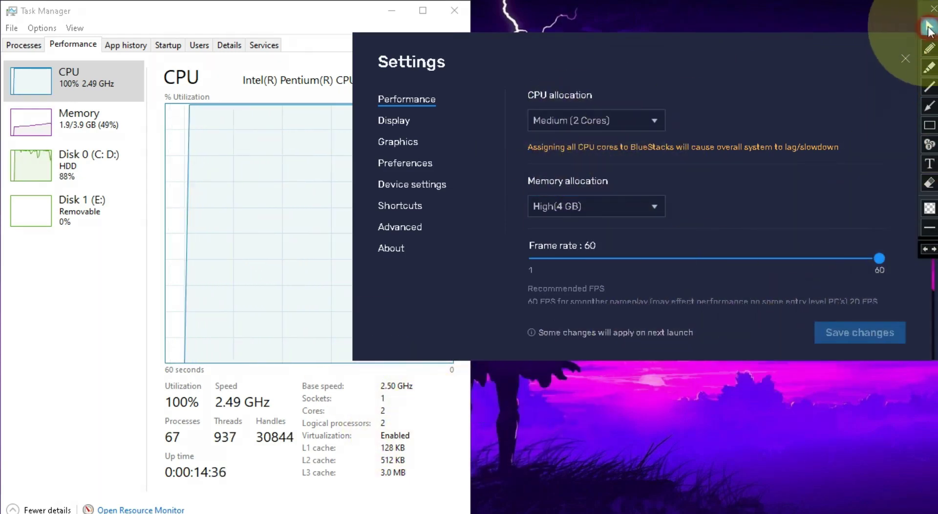
{"action": "left_click", "coordinate": [928, 28]}
{"action": "left_click", "coordinate": [596, 120]}
{"action": "left_click", "coordinate": [586, 122]}
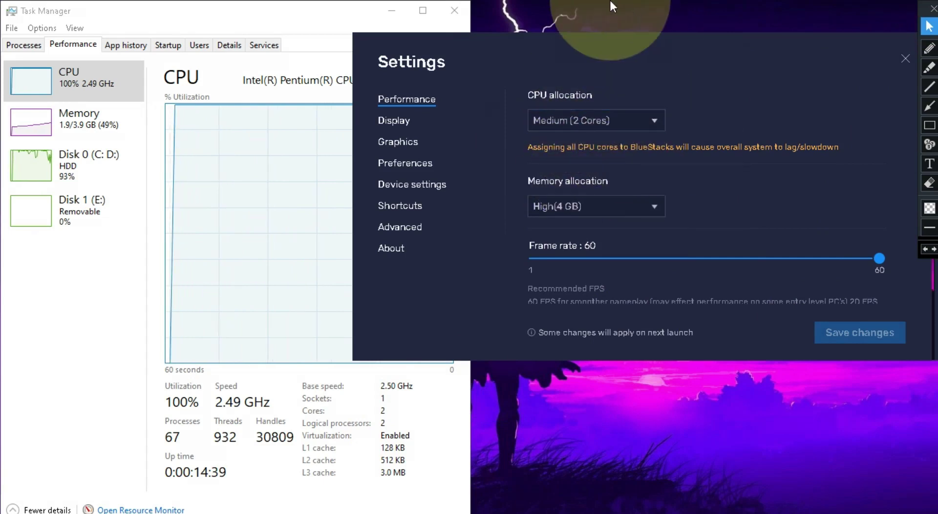
Check the installed memory in Task Manager and set the BlueStacks memory allocation to High (4 GB).
{"action": "mouse_move", "coordinate": [588, 5]}
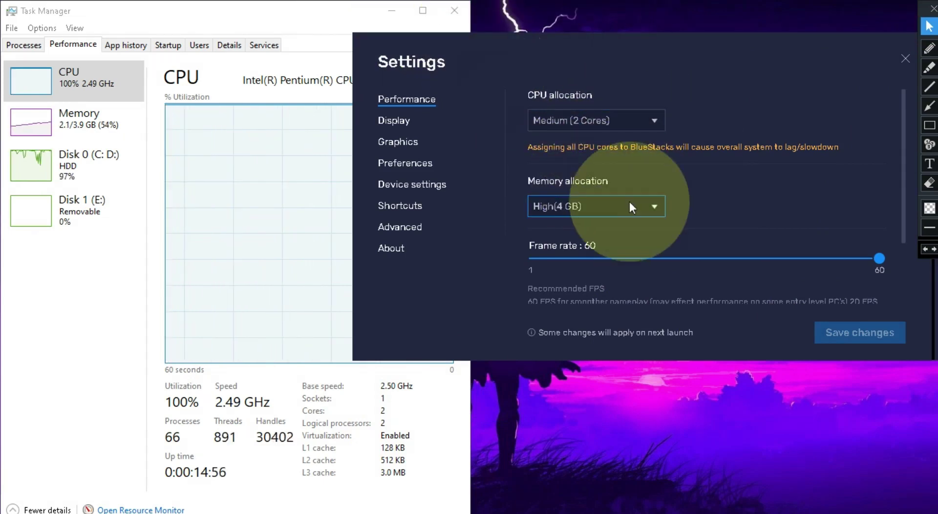
{"action": "left_click", "coordinate": [557, 228]}
{"action": "left_click", "coordinate": [79, 120]}
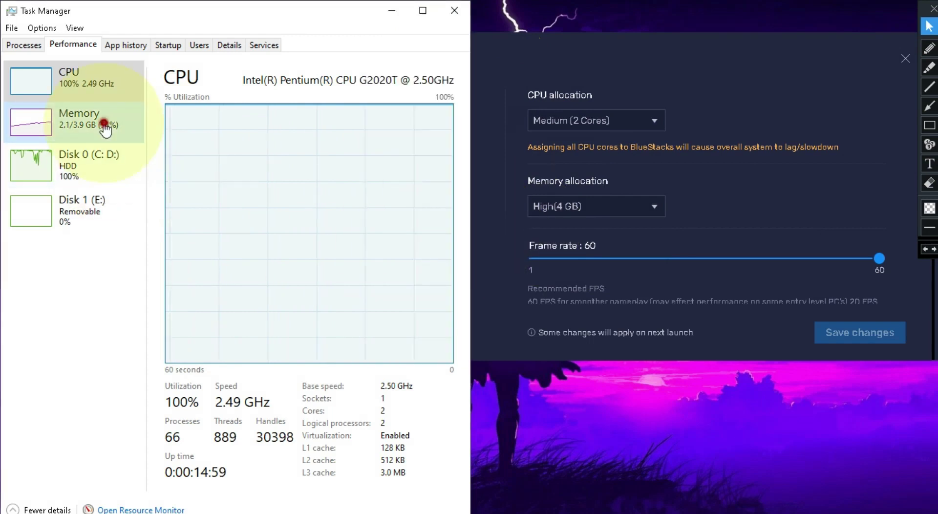
{"action": "left_click", "coordinate": [932, 109]}
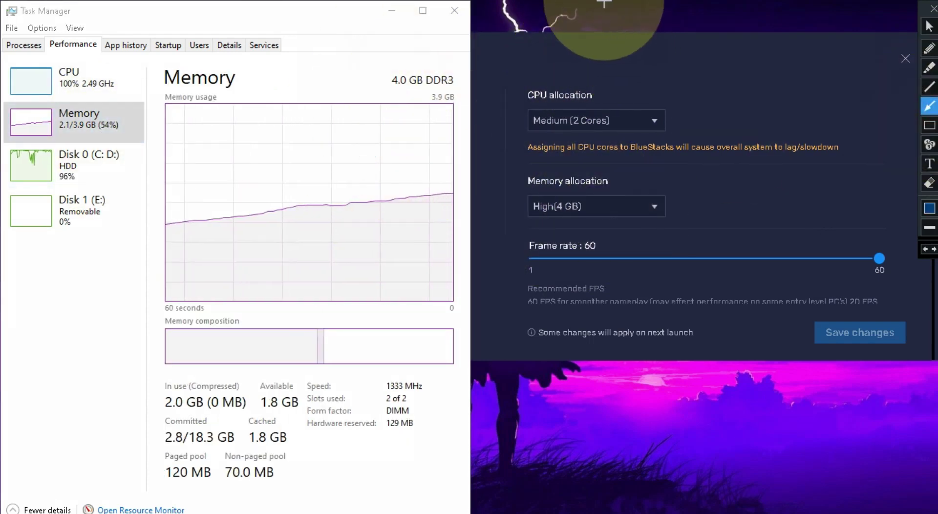
{"action": "left_click", "coordinate": [547, 172]}
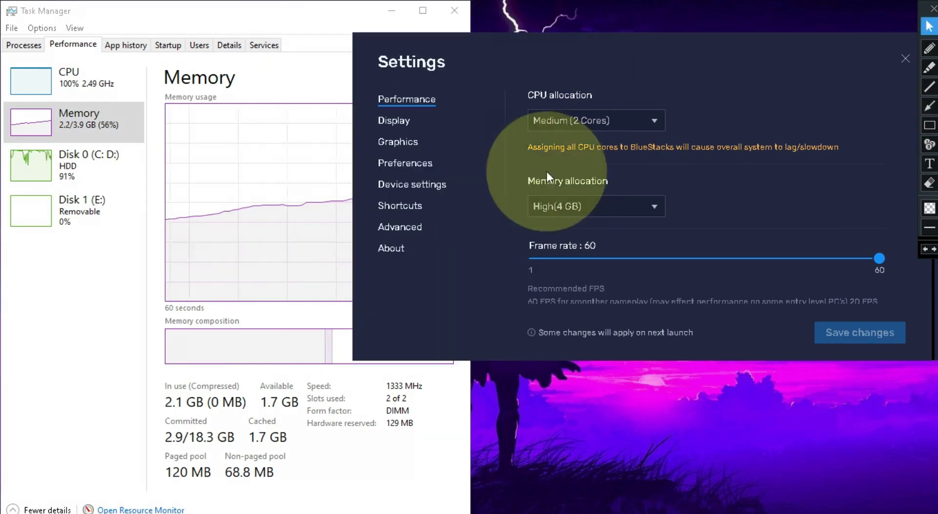
{"action": "left_click", "coordinate": [550, 207]}
{"action": "left_click", "coordinate": [550, 229]}
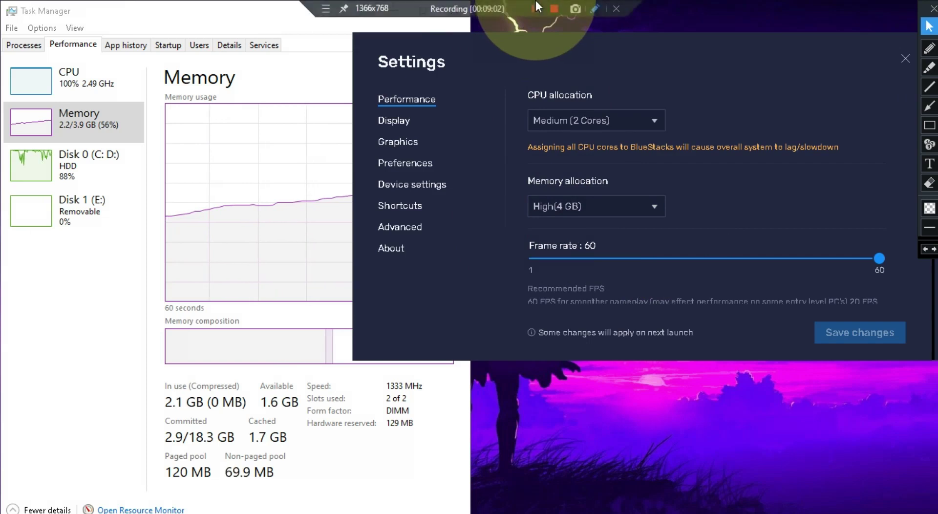
Set the frame rate to 60 and review the high frame rate, VSync and FPS display options.
{"action": "left_click", "coordinate": [572, 235]}
{"action": "left_click_drag", "start_coordinate": [880, 258], "coordinate": [839, 258]}
{"action": "left_click_drag", "start_coordinate": [906, 269], "coordinate": [880, 258]}
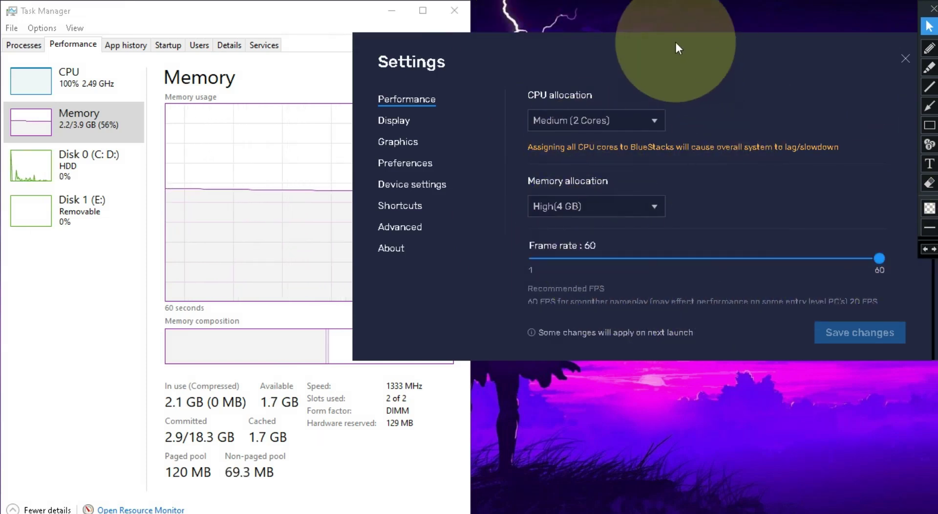
{"action": "left_click_drag", "start_coordinate": [904, 201], "coordinate": [906, 301]}
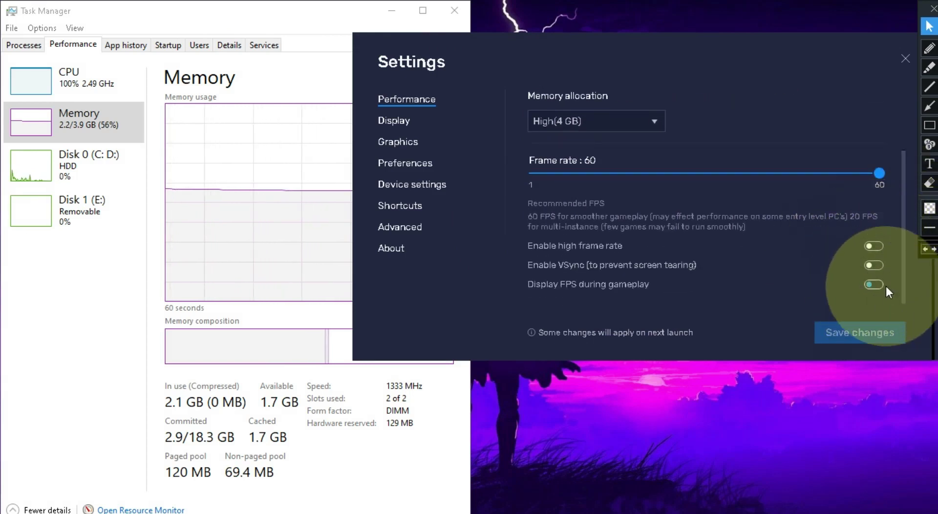
Highlight the 960 x 540 resolution, 240 DPI (Medium) density and System default cursor in the display settings, and clear the annotations.
{"action": "left_click", "coordinate": [398, 122]}
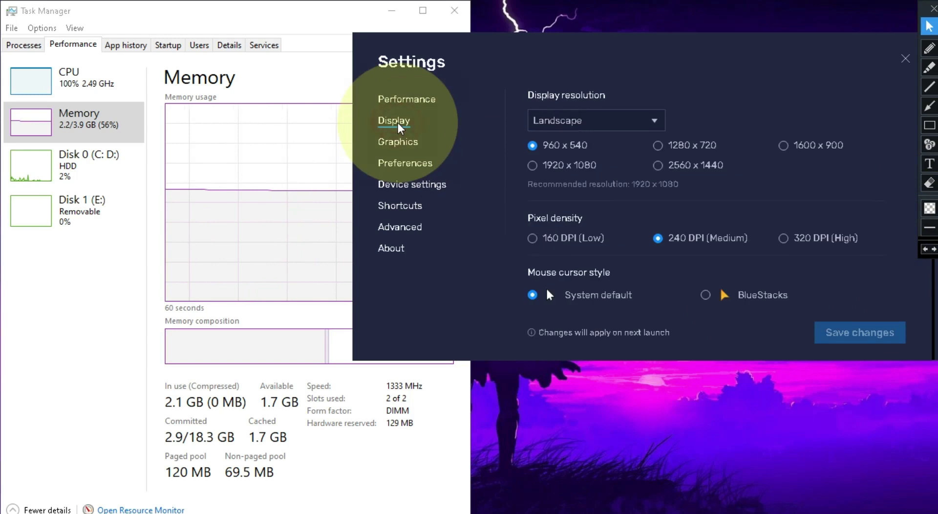
{"action": "left_click", "coordinate": [931, 125]}
{"action": "left_click_drag", "start_coordinate": [532, 136], "coordinate": [589, 157]}
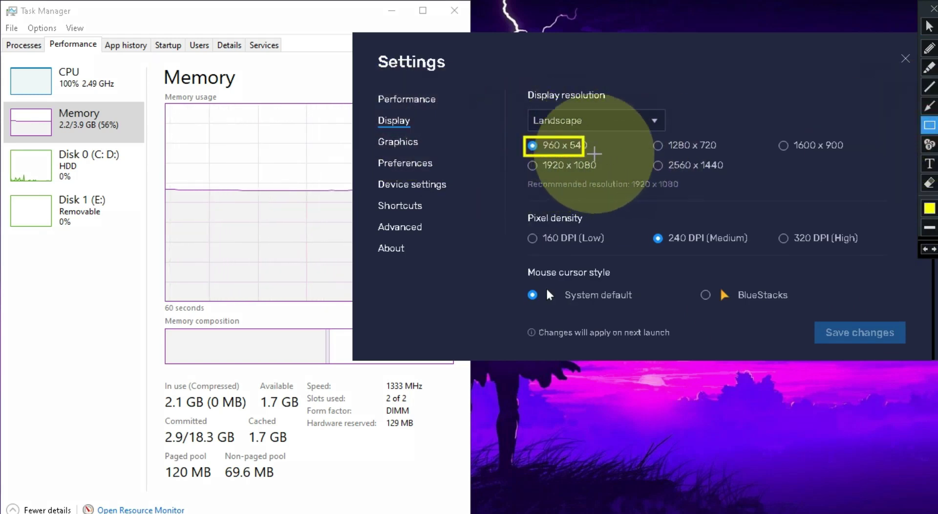
{"action": "mouse_move", "coordinate": [652, 230]}
{"action": "left_mouse_down"}
{"action": "mouse_move", "coordinate": [674, 247]}
{"action": "mouse_move", "coordinate": [755, 248]}
{"action": "left_mouse_up"}
{"action": "mouse_move", "coordinate": [521, 285]}
{"action": "left_mouse_down"}
{"action": "mouse_move", "coordinate": [522, 293]}
{"action": "mouse_move", "coordinate": [662, 315]}
{"action": "left_mouse_up"}
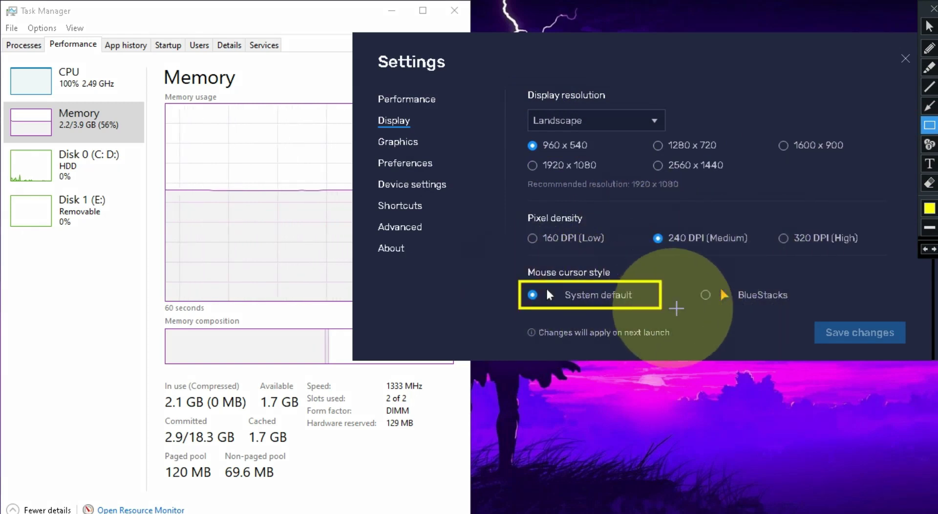
{"action": "left_click", "coordinate": [930, 27]}
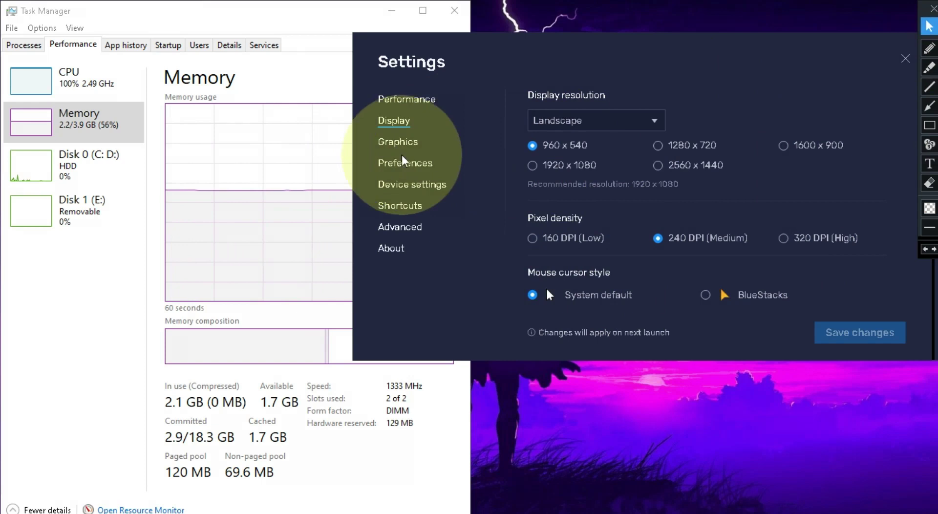
Set the graphics engine mode to Performance in the BlueStacks graphics settings.
{"action": "left_click", "coordinate": [394, 143]}
{"action": "left_click", "coordinate": [571, 118]}
{"action": "left_click", "coordinate": [768, 114]}
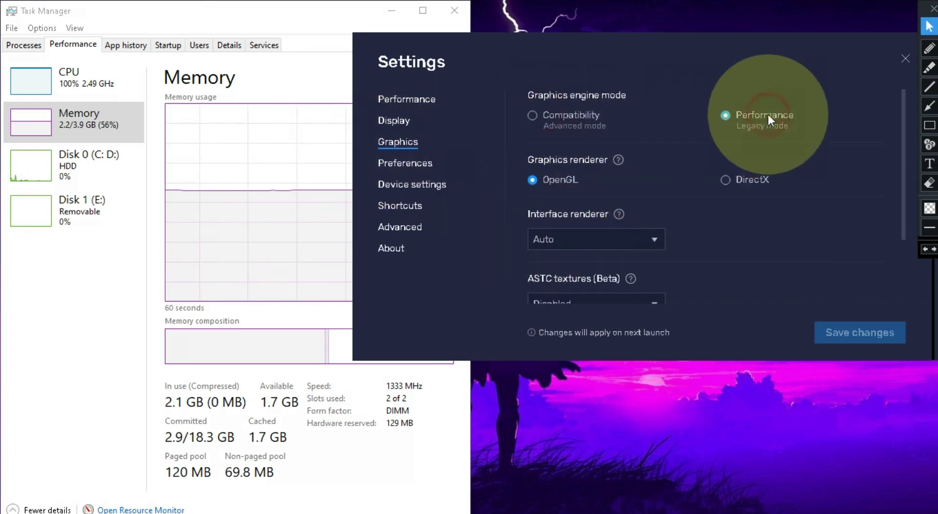
Highlight the Performance engine mode and OpenGL renderer, clear the annotations, and review the remaining graphics options.
{"action": "left_click", "coordinate": [930, 126]}
{"action": "left_click_drag", "start_coordinate": [710, 95], "coordinate": [828, 138]}
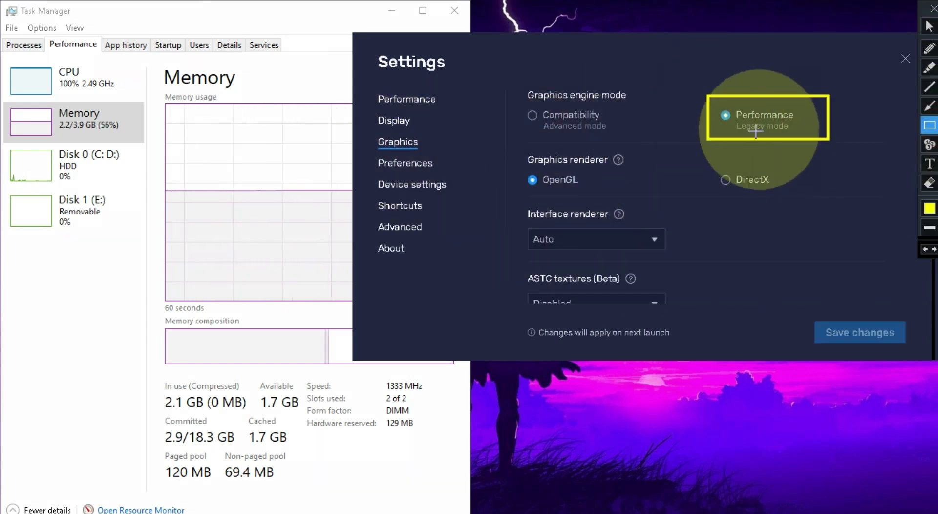
{"action": "left_click_drag", "start_coordinate": [510, 166], "coordinate": [619, 200]}
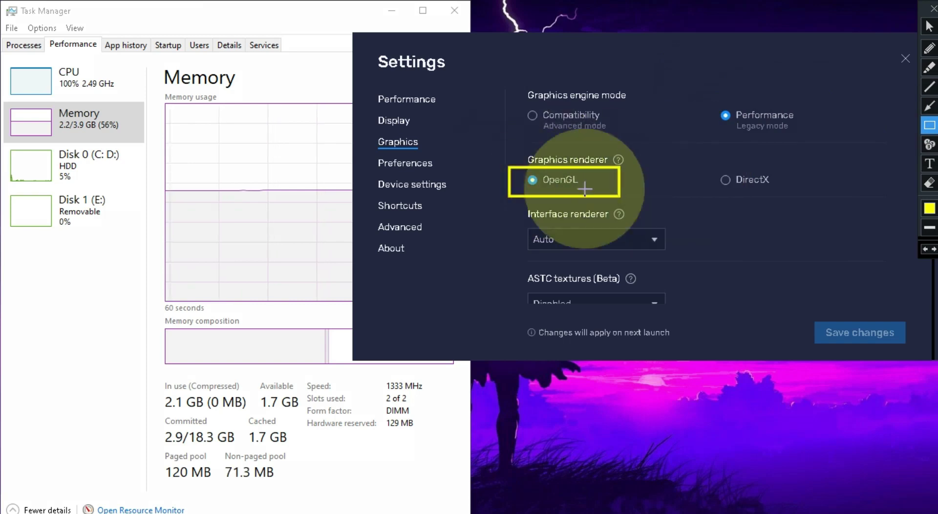
{"action": "left_click", "coordinate": [931, 26]}
{"action": "left_click_drag", "start_coordinate": [905, 172], "coordinate": [898, 294]}
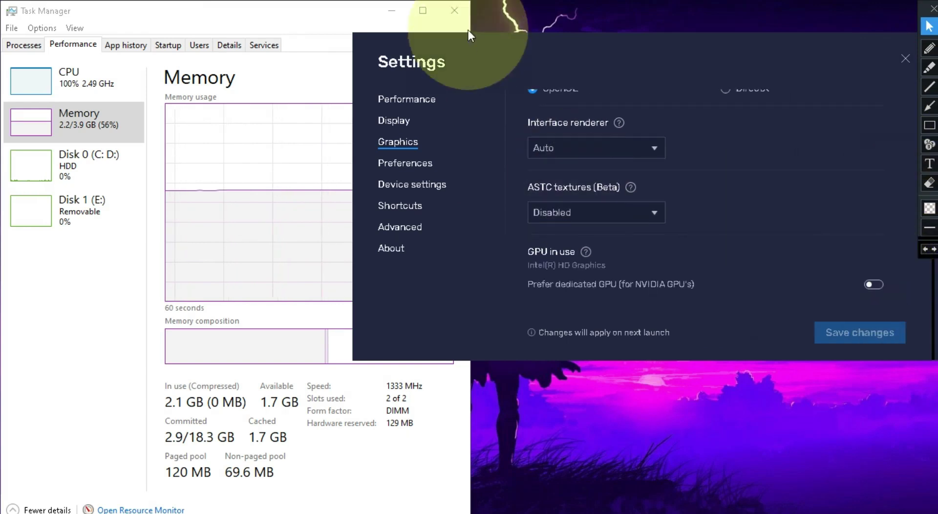
Close Task Manager, and review the Preferences and Advanced settings of BlueStacks before leaving the settings.
{"action": "left_click", "coordinate": [455, 10]}
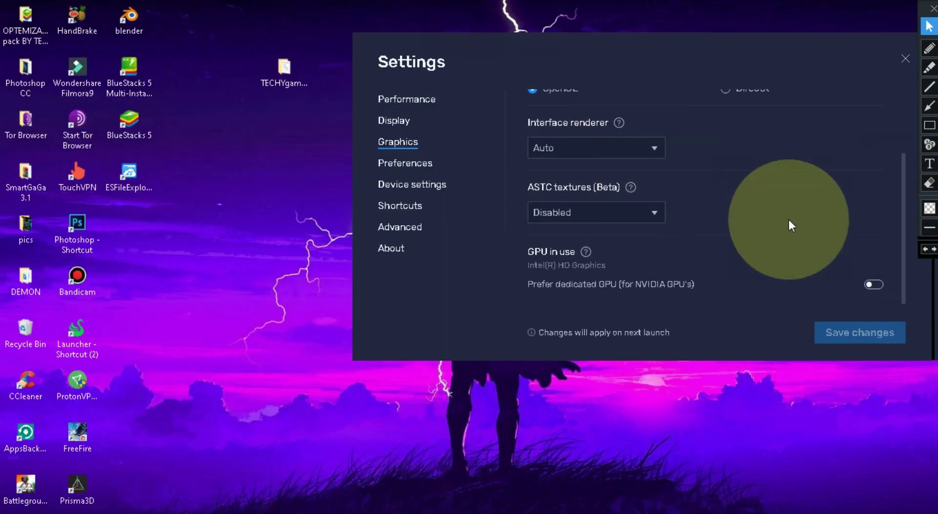
{"action": "left_click", "coordinate": [422, 163]}
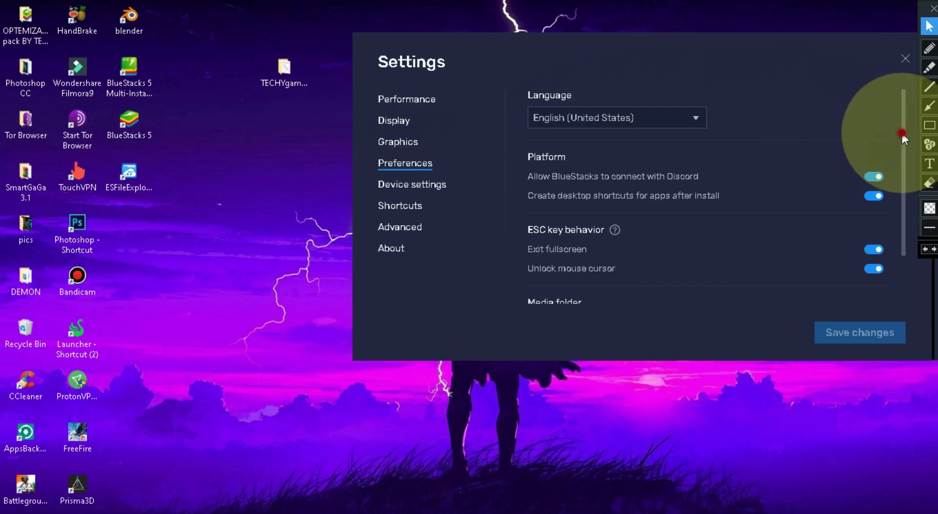
{"action": "left_click_drag", "start_coordinate": [903, 133], "coordinate": [897, 219]}
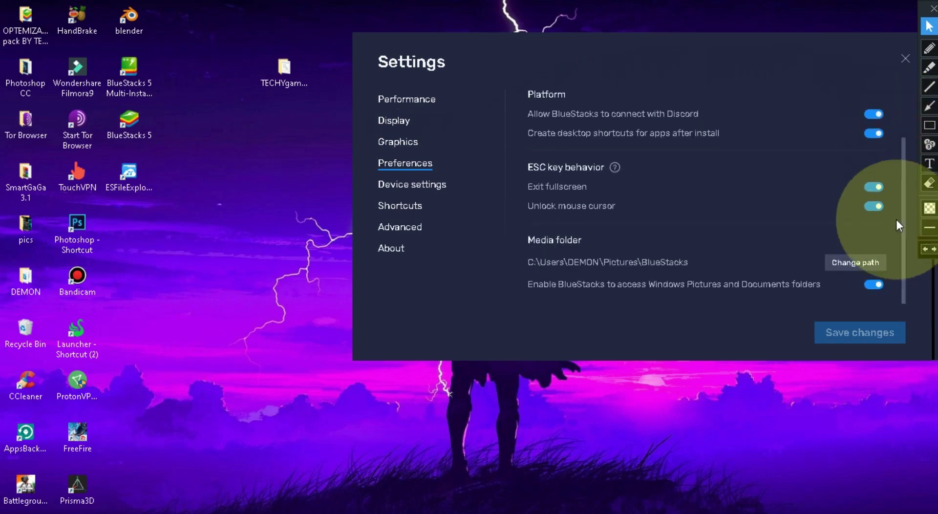
{"action": "left_click", "coordinate": [403, 228]}
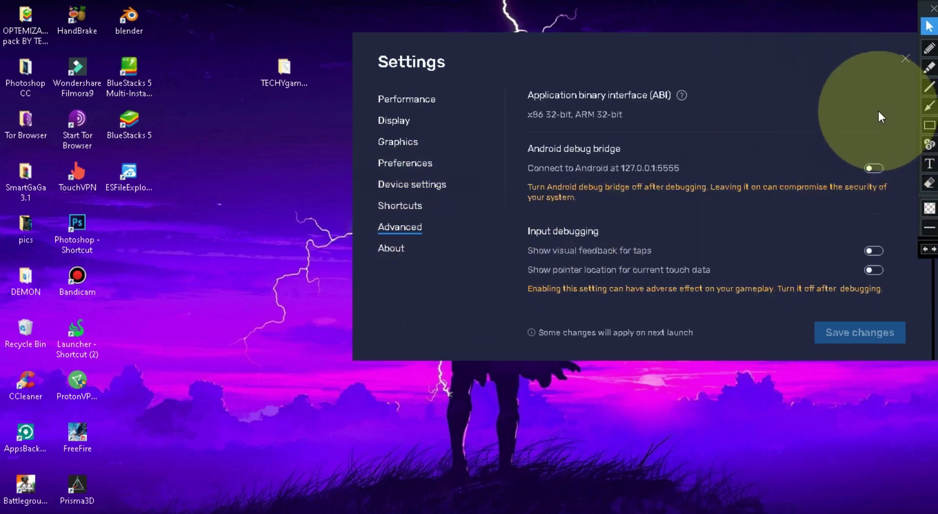
{"action": "left_click", "coordinate": [904, 59]}
Run Free Fire in the repositioned BlueStacks window and allow the PC to be discoverable on the network.
{"action": "left_click_drag", "start_coordinate": [681, 42], "coordinate": [325, 93]}
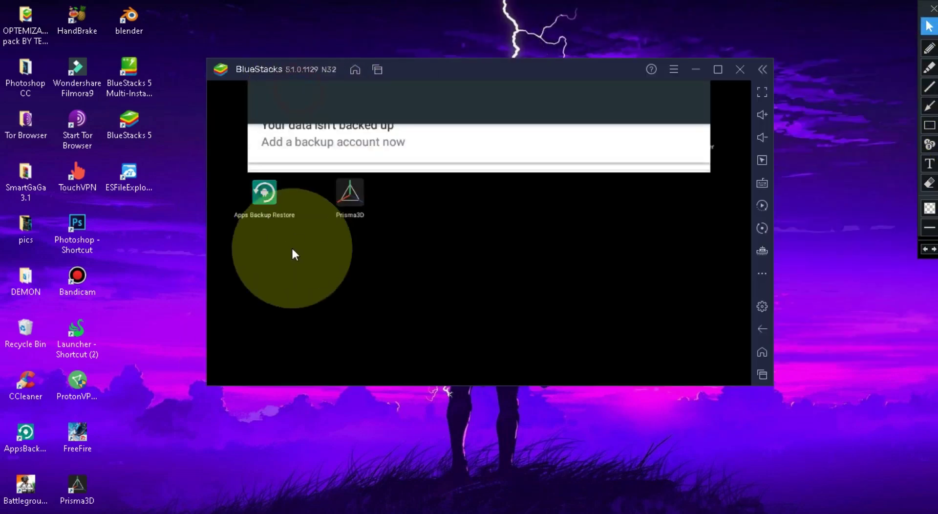
{"action": "left_click_drag", "start_coordinate": [404, 245], "coordinate": [482, 221]}
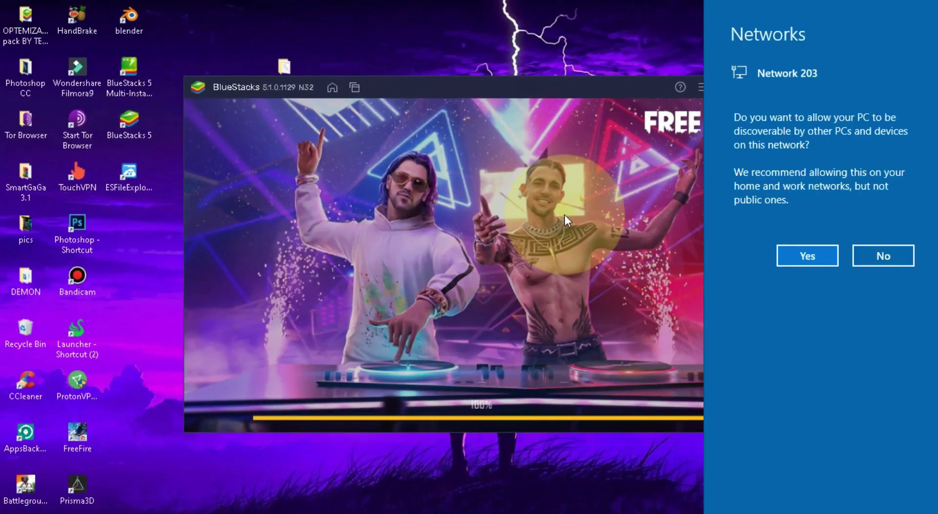
{"action": "left_click", "coordinate": [808, 256]}
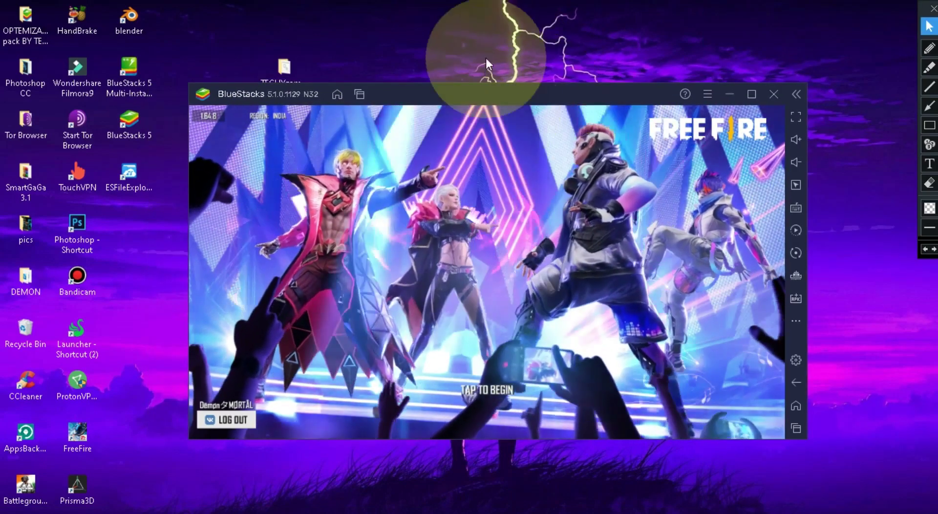
Enable the display of FPS during gameplay in the BlueStacks performance settings, save the change, and close the settings.
{"action": "left_click", "coordinate": [708, 94]}
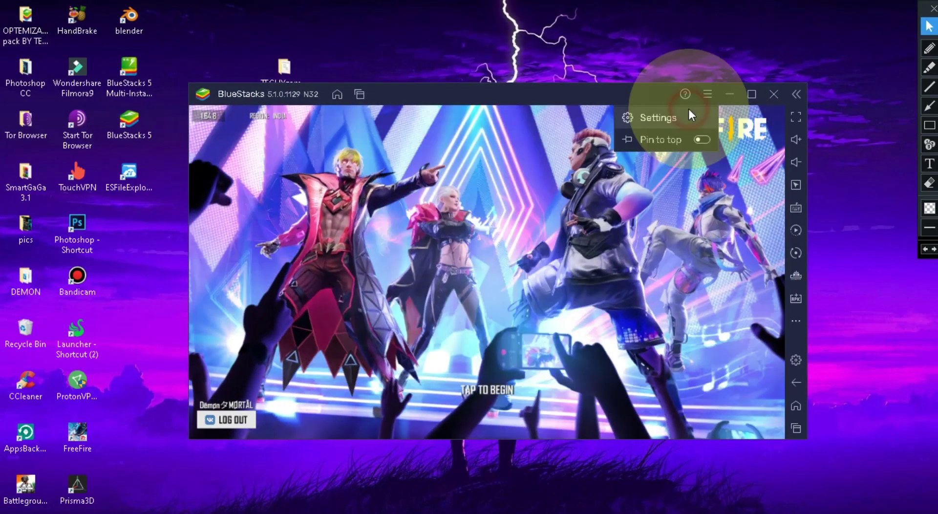
{"action": "left_click", "coordinate": [658, 117]}
{"action": "left_click", "coordinate": [252, 172]}
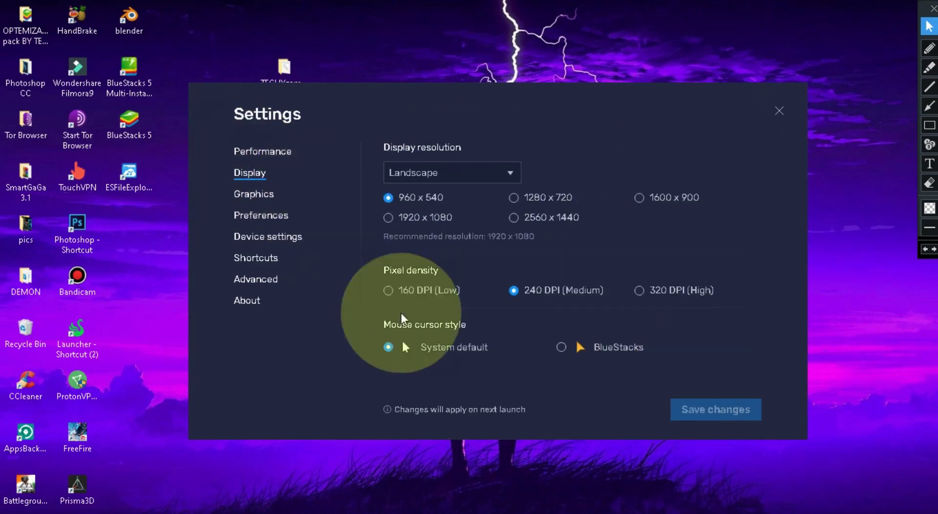
{"action": "left_click", "coordinate": [253, 194]}
{"action": "left_click", "coordinate": [264, 215]}
{"action": "left_click", "coordinate": [262, 152]}
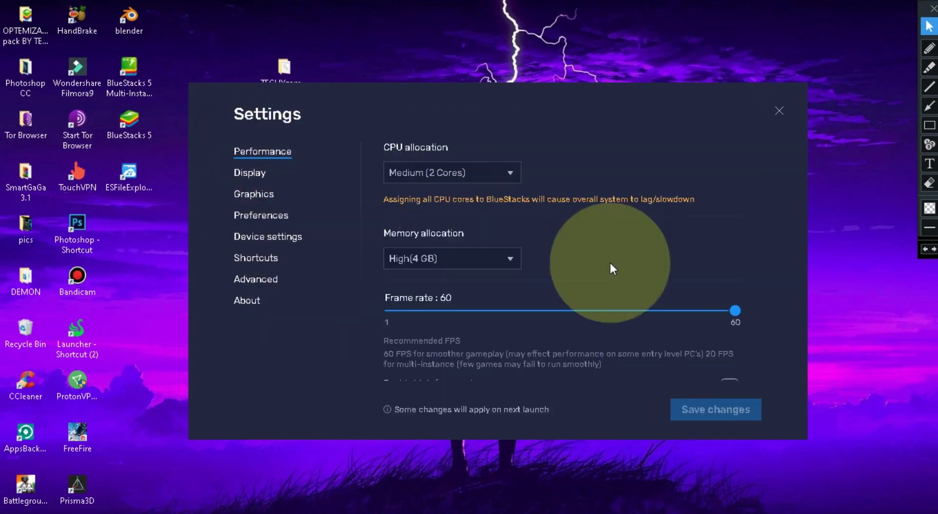
{"action": "scroll", "coordinate": [753, 298], "scroll_direction": "down", "scroll_amount": 2}
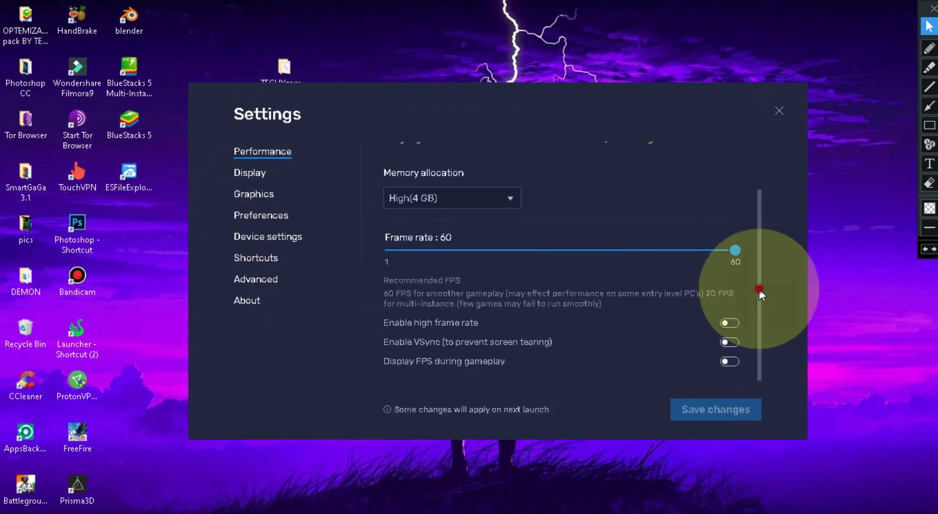
{"action": "scroll", "coordinate": [757, 283], "scroll_direction": "up", "scroll_amount": 1}
{"action": "scroll", "coordinate": [748, 345], "scroll_direction": "down", "scroll_amount": 1}
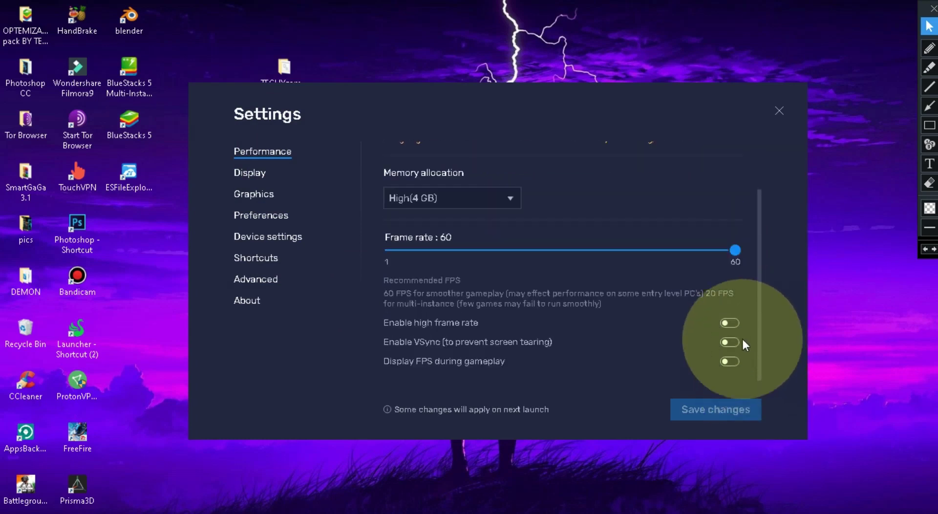
{"action": "left_click", "coordinate": [730, 361]}
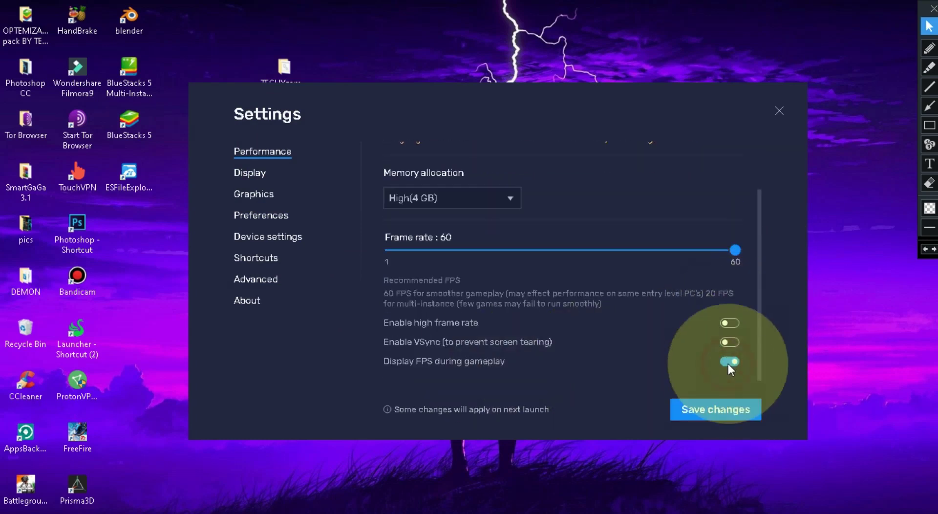
{"action": "left_click", "coordinate": [718, 411]}
{"action": "left_click", "coordinate": [779, 111]}
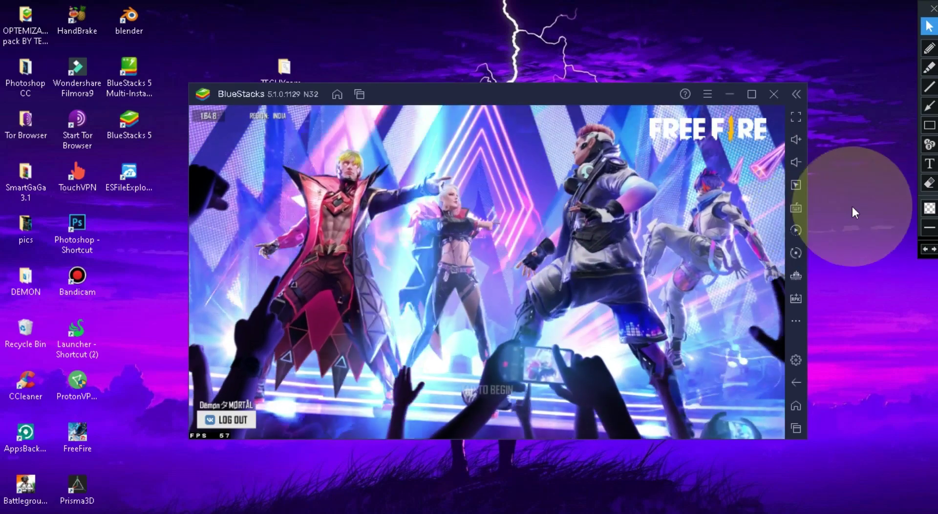
Mark the FPS counter over Free Fire with an arrow and a yellow rectangle, and return to the normal pointer.
{"action": "left_click", "coordinate": [930, 105]}
{"action": "left_click_drag", "start_coordinate": [504, 226], "coordinate": [234, 433]}
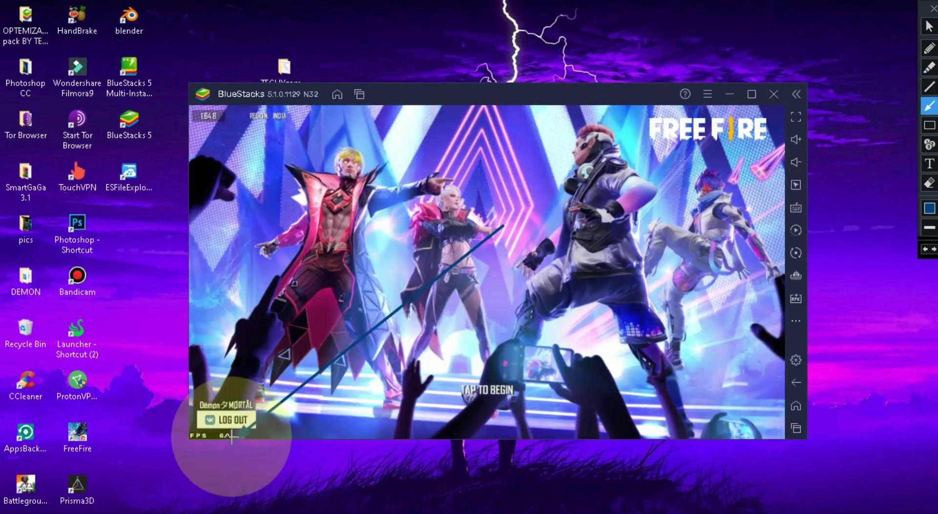
{"action": "left_click", "coordinate": [930, 124]}
{"action": "left_click", "coordinate": [930, 208]}
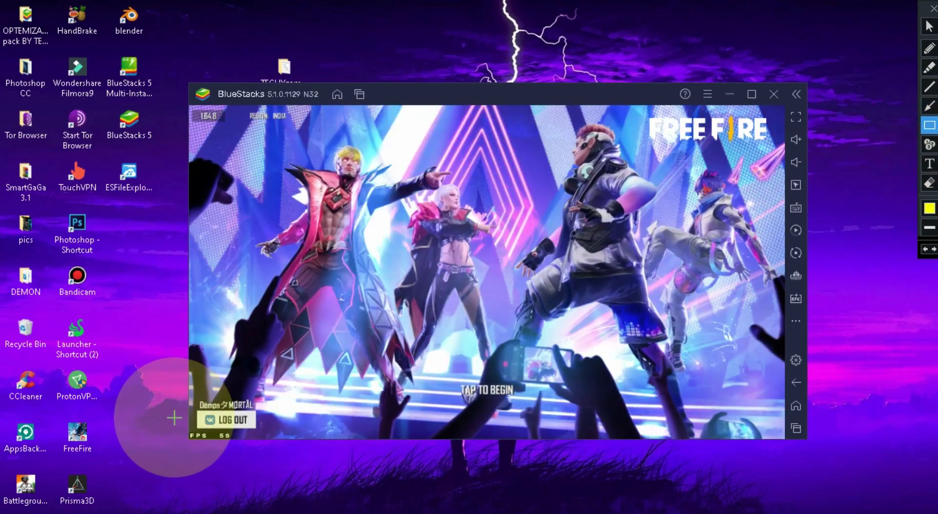
{"action": "left_click_drag", "start_coordinate": [173, 416], "coordinate": [237, 450]}
{"action": "left_click", "coordinate": [930, 25]}
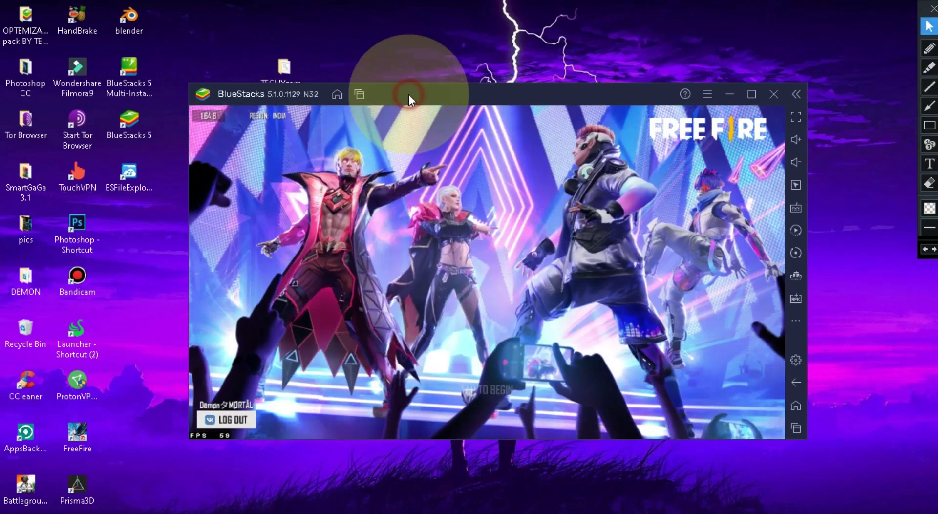
{"action": "left_click_drag", "start_coordinate": [409, 94], "coordinate": [381, 95]}
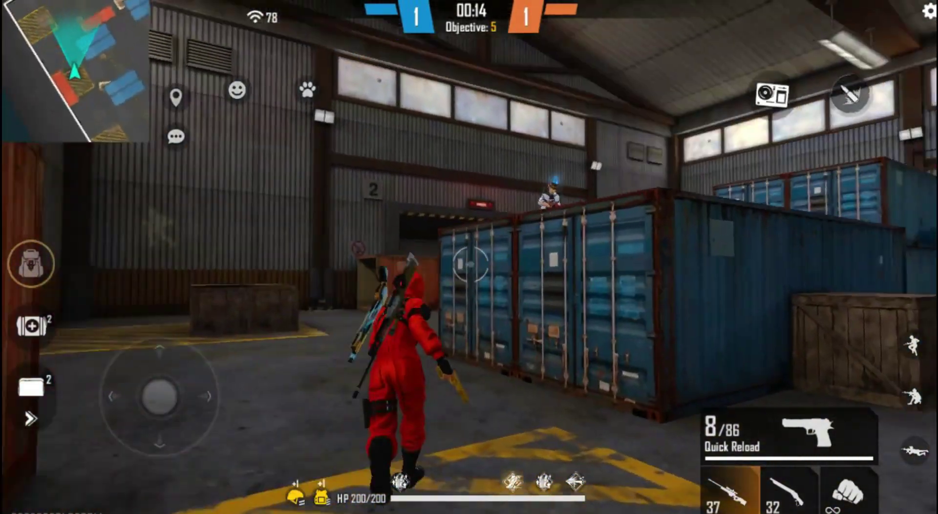
Move the red-suited character sideways and backward near the blue containers in the Free Fire warehouse match.
{"action": "left_click_drag", "start_coordinate": [160, 396], "coordinate": [116, 398]}
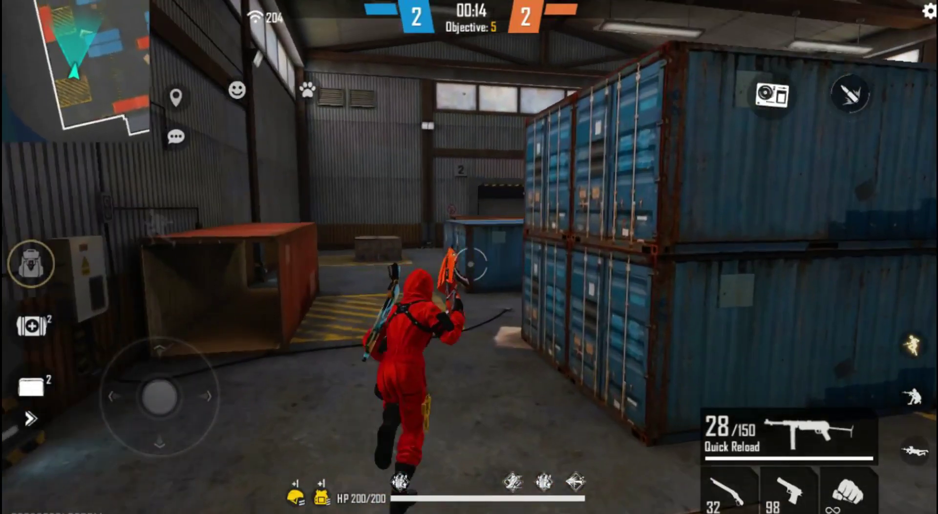
{"action": "left_click_drag", "start_coordinate": [157, 398], "coordinate": [156, 437]}
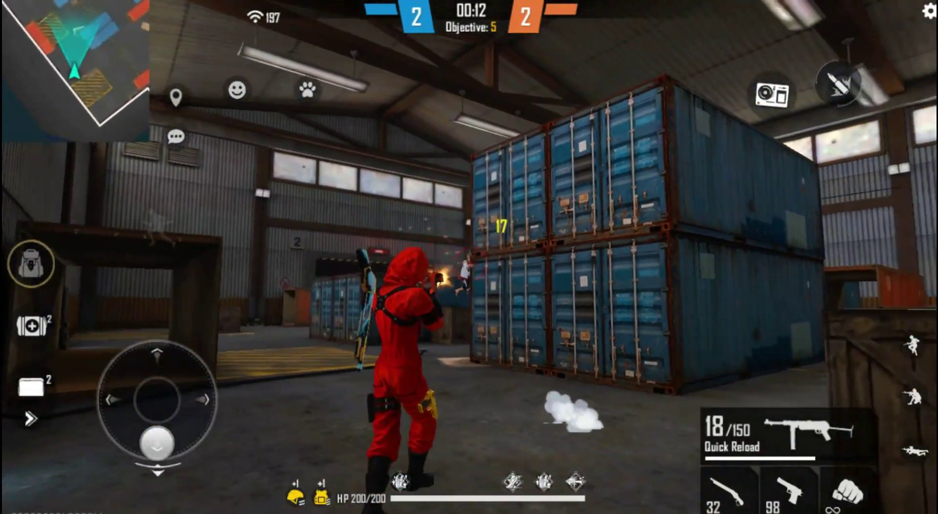